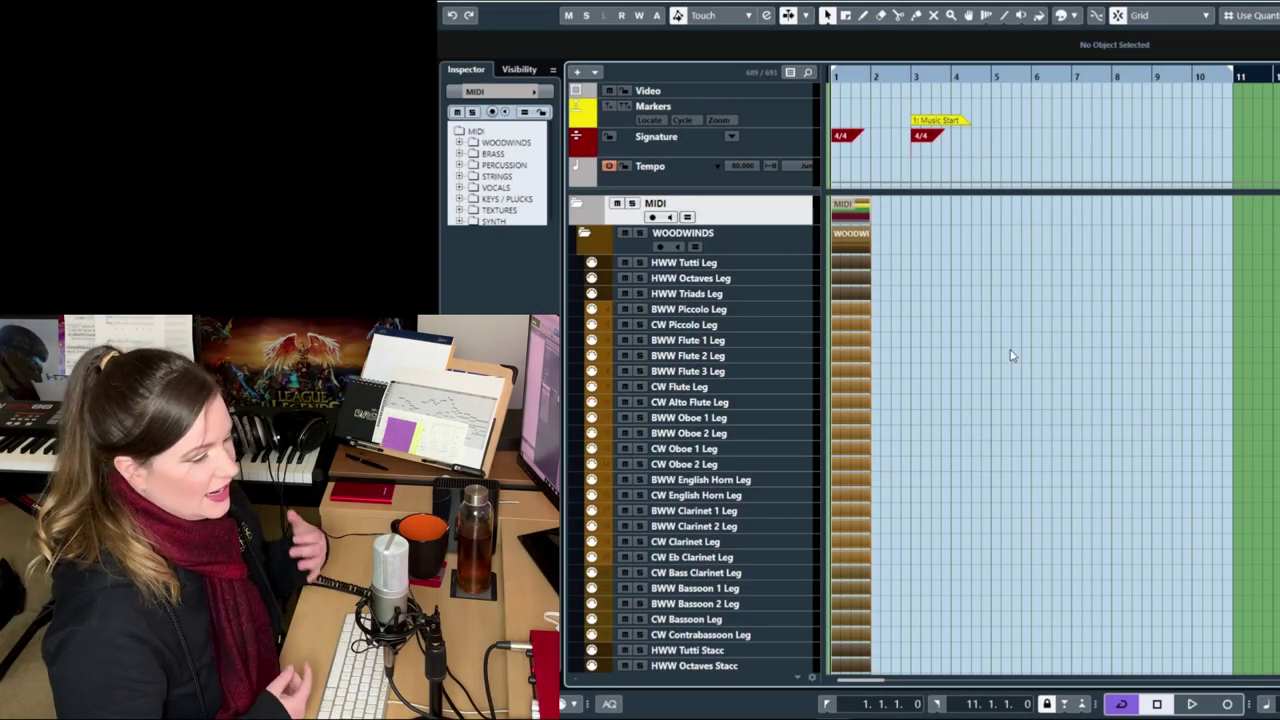
# - Scroll through the track list and collapse the Synth, Keys/Plucks and Vocals folders
pyautogui.scroll(-20, 1010, 355)
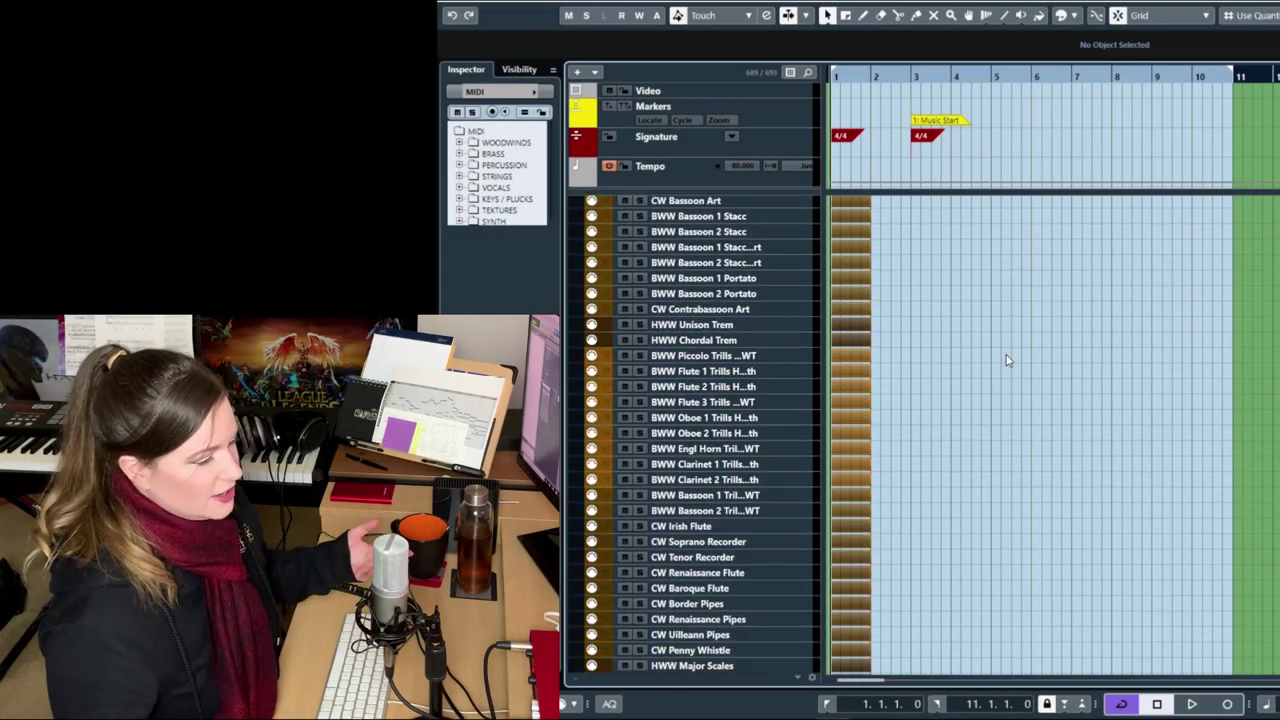
pyautogui.scroll(-20, 1008, 361)
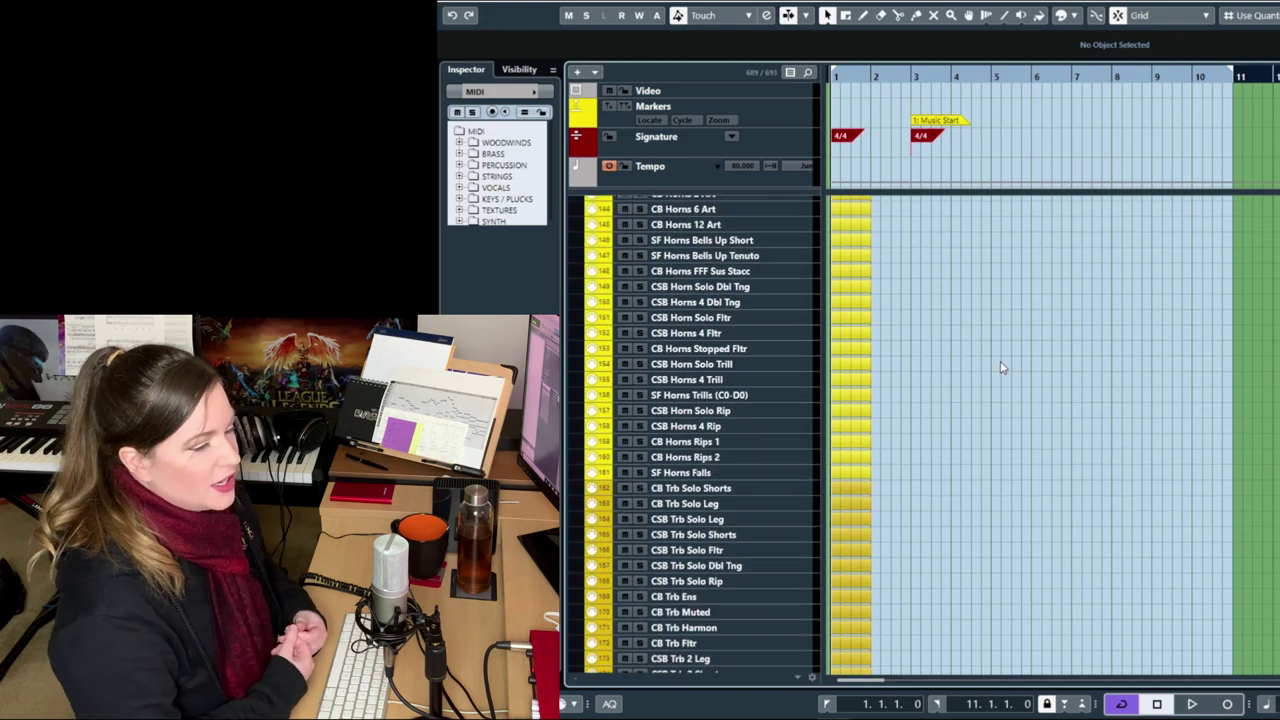
pyautogui.scroll(-20, 1003, 367)
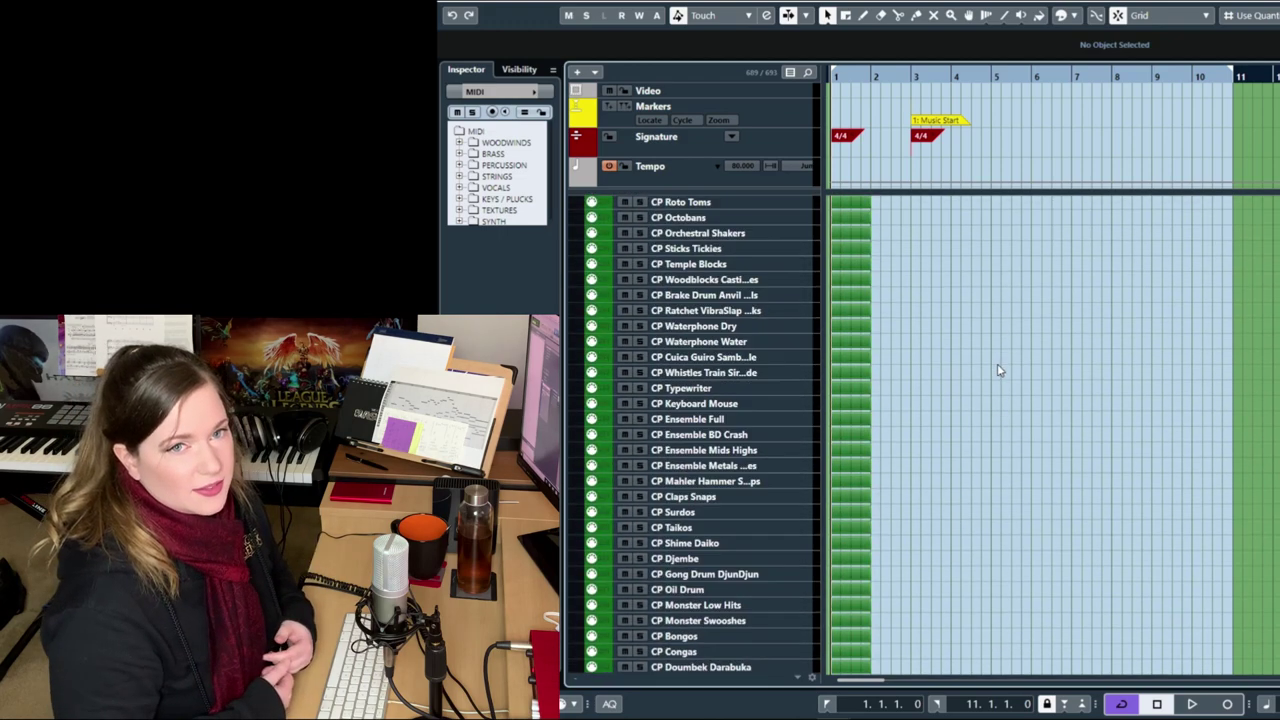
pyautogui.scroll(-20, 998, 370)
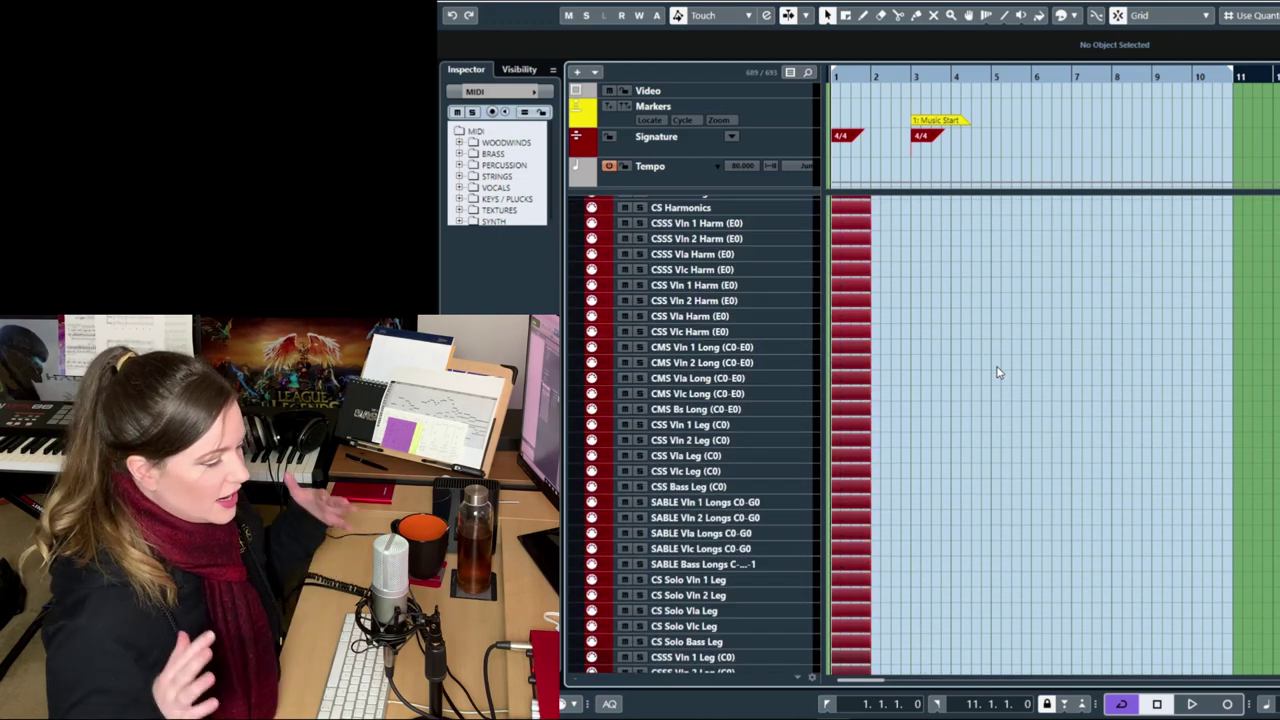
pyautogui.scroll(-20, 997, 372)
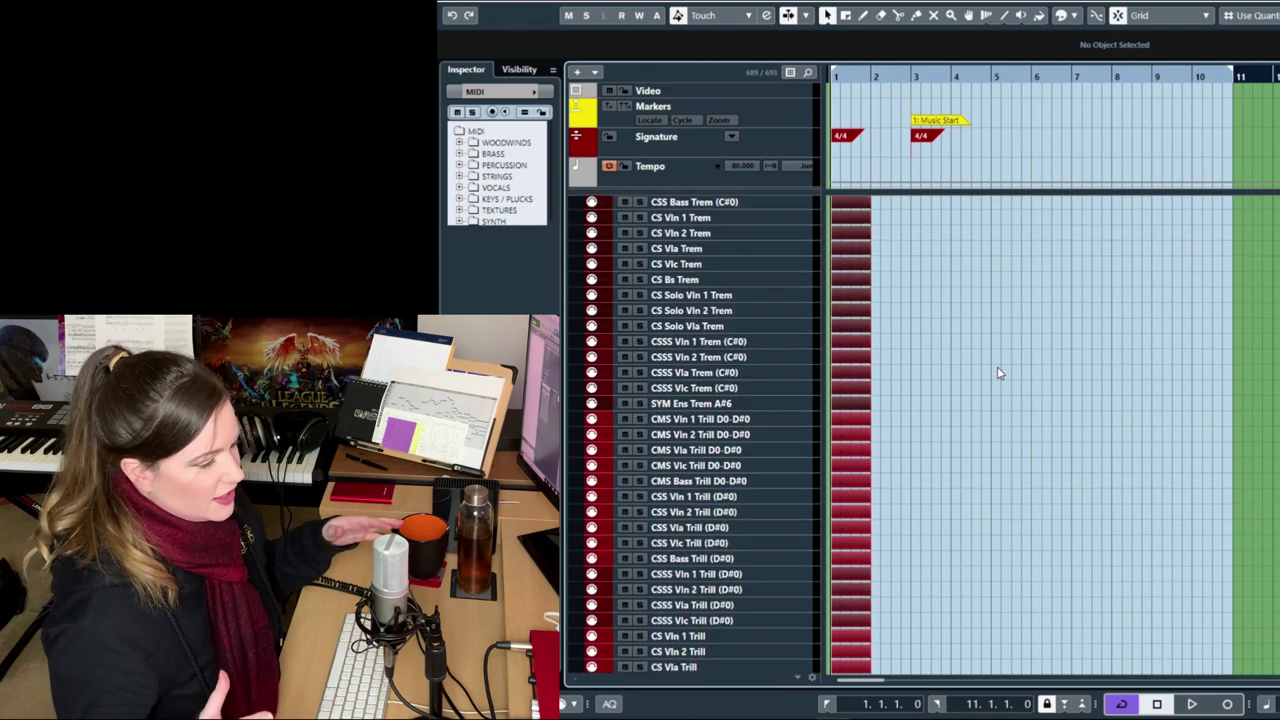
pyautogui.scroll(-20, 998, 374)
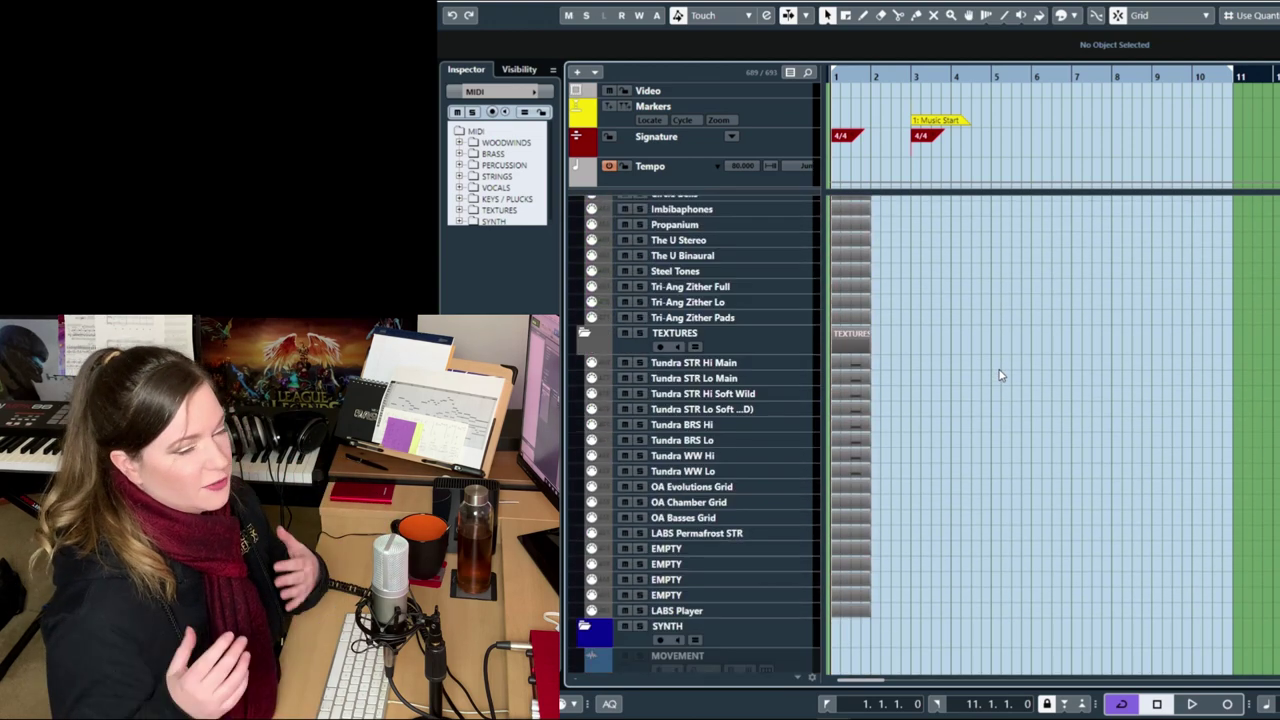
pyautogui.scroll(-20, 1000, 375)
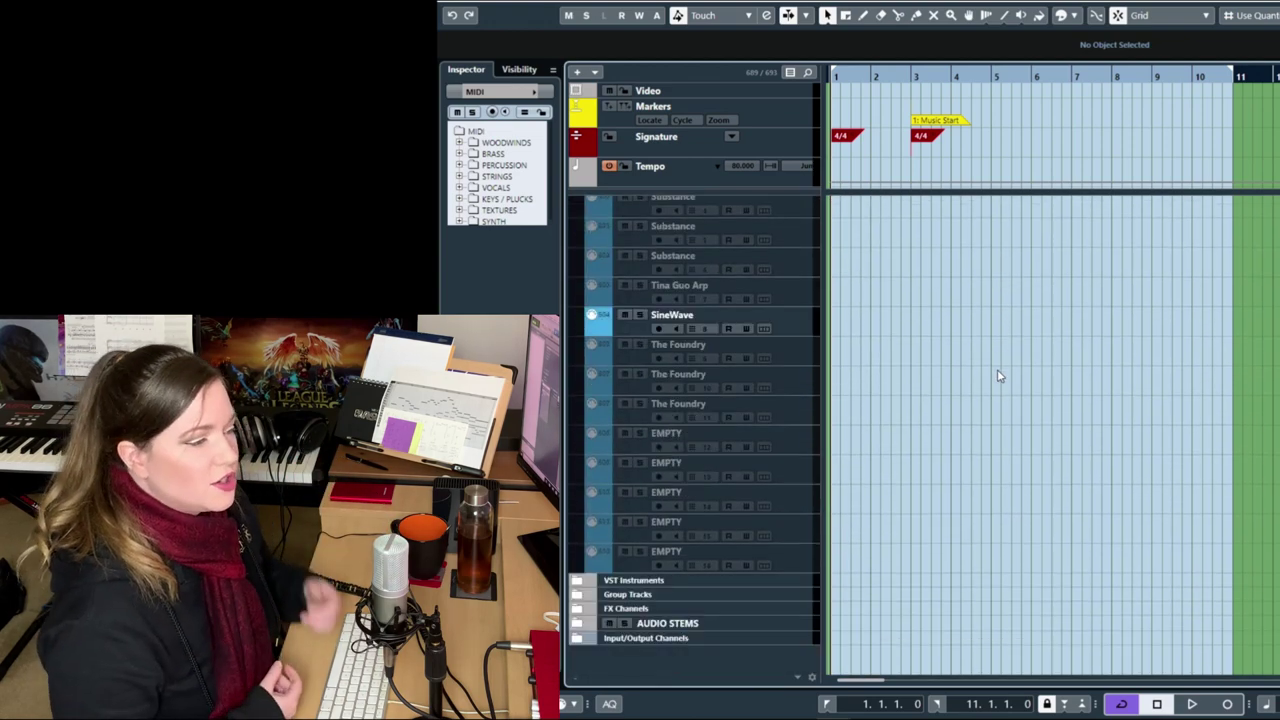
pyautogui.scroll(10, 990, 380)
pyautogui.click(597, 532)
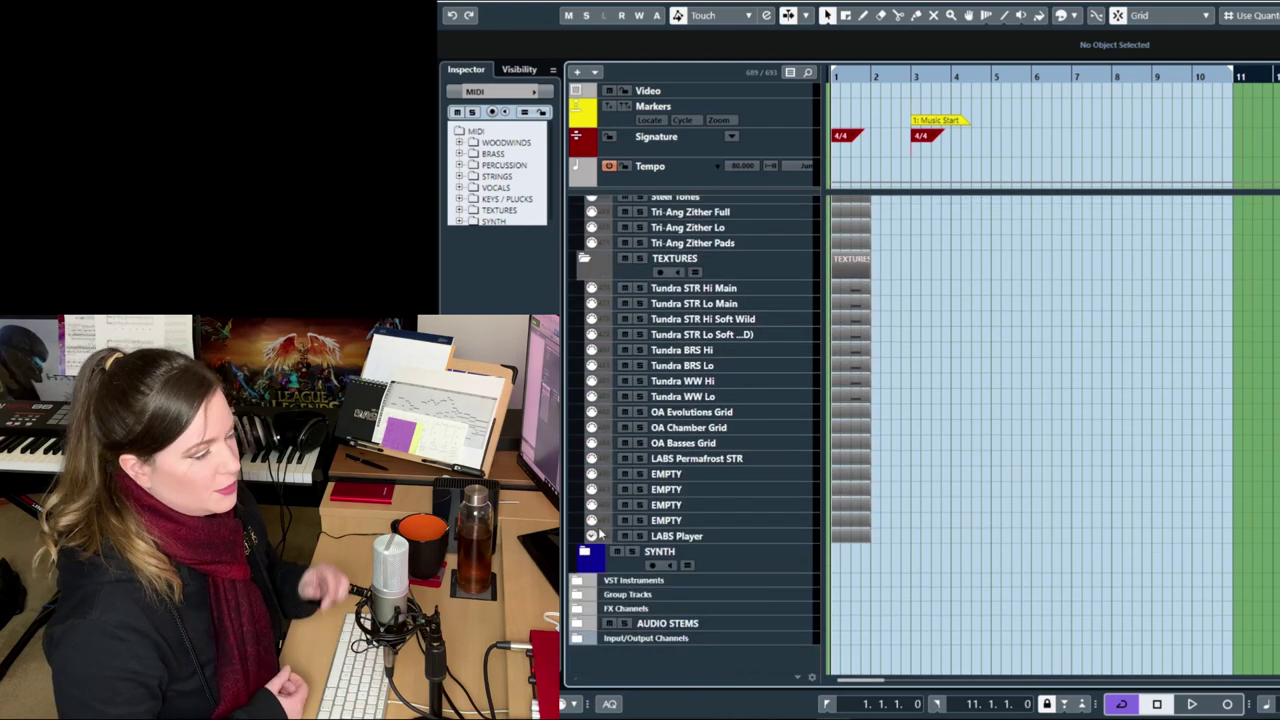
pyautogui.scroll(10, 586, 275)
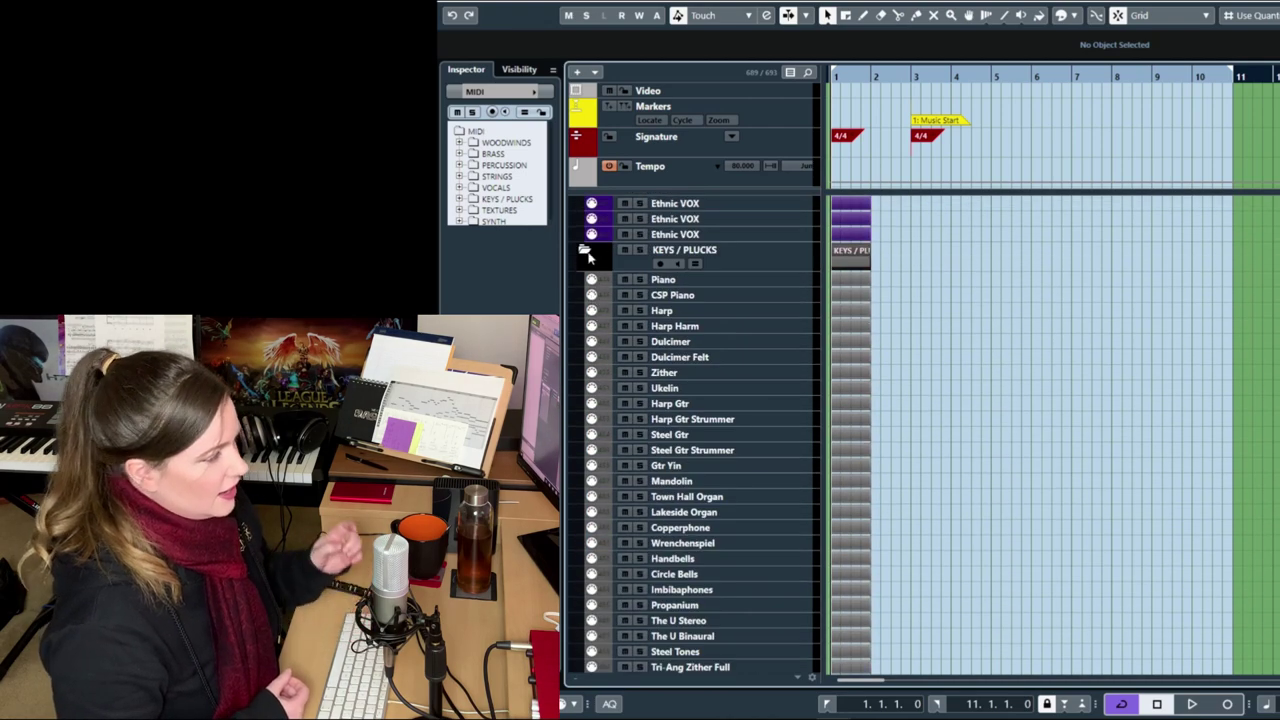
pyautogui.click(586, 252)
pyautogui.scroll(3, 590, 280)
pyautogui.click(586, 344)
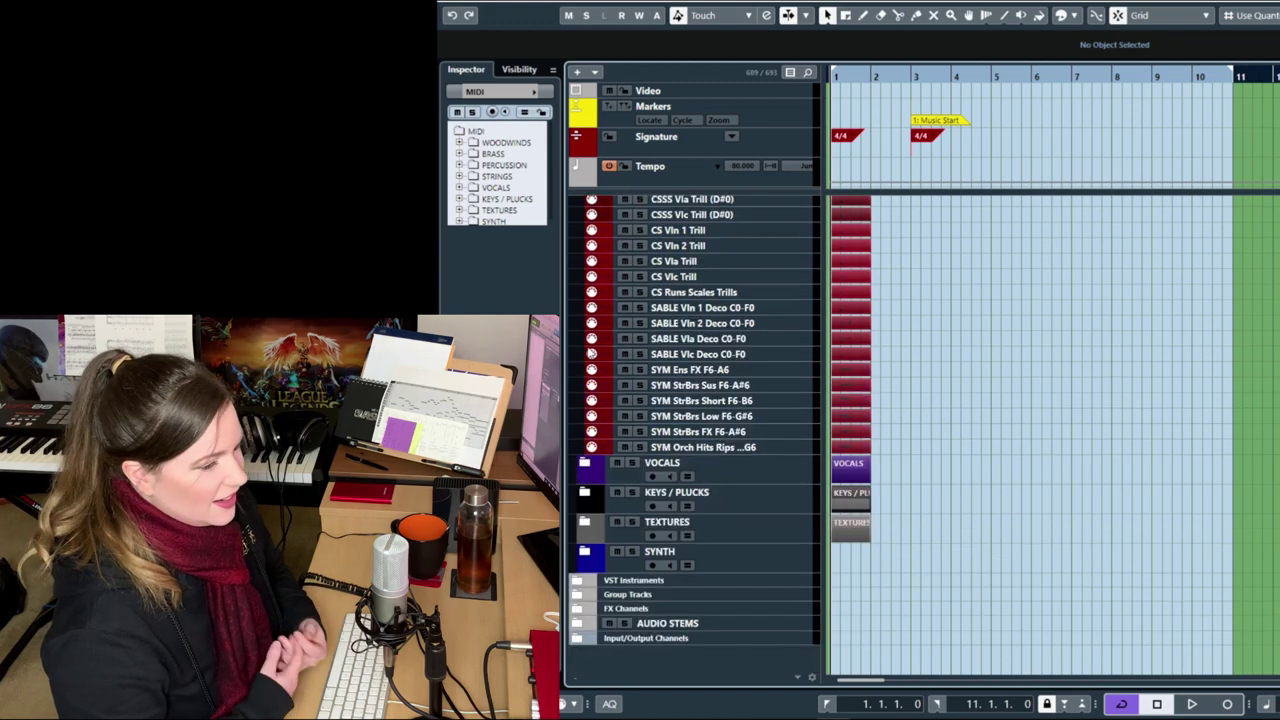
# - Collapse the Strings, Percussion, Brass and Woodwinds folders
pyautogui.scroll(15, 590, 350)
pyautogui.scroll(15, 590, 350)
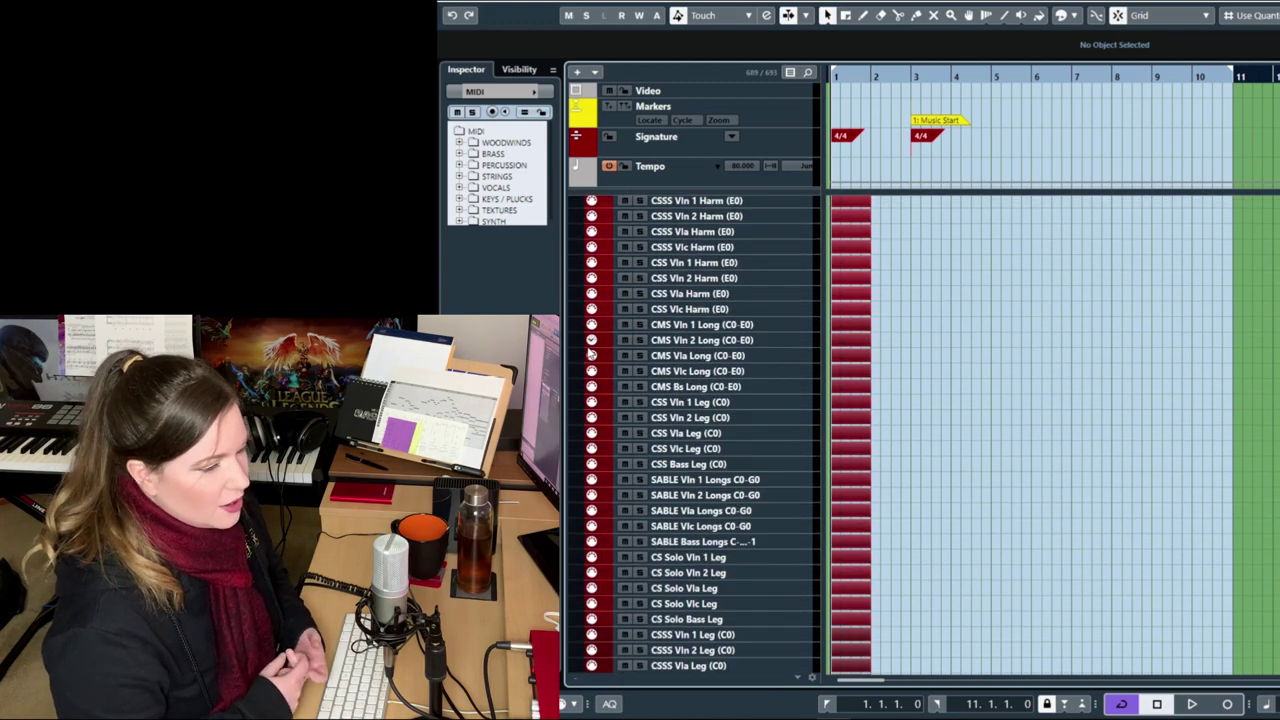
pyautogui.click(586, 480)
pyautogui.scroll(15, 590, 460)
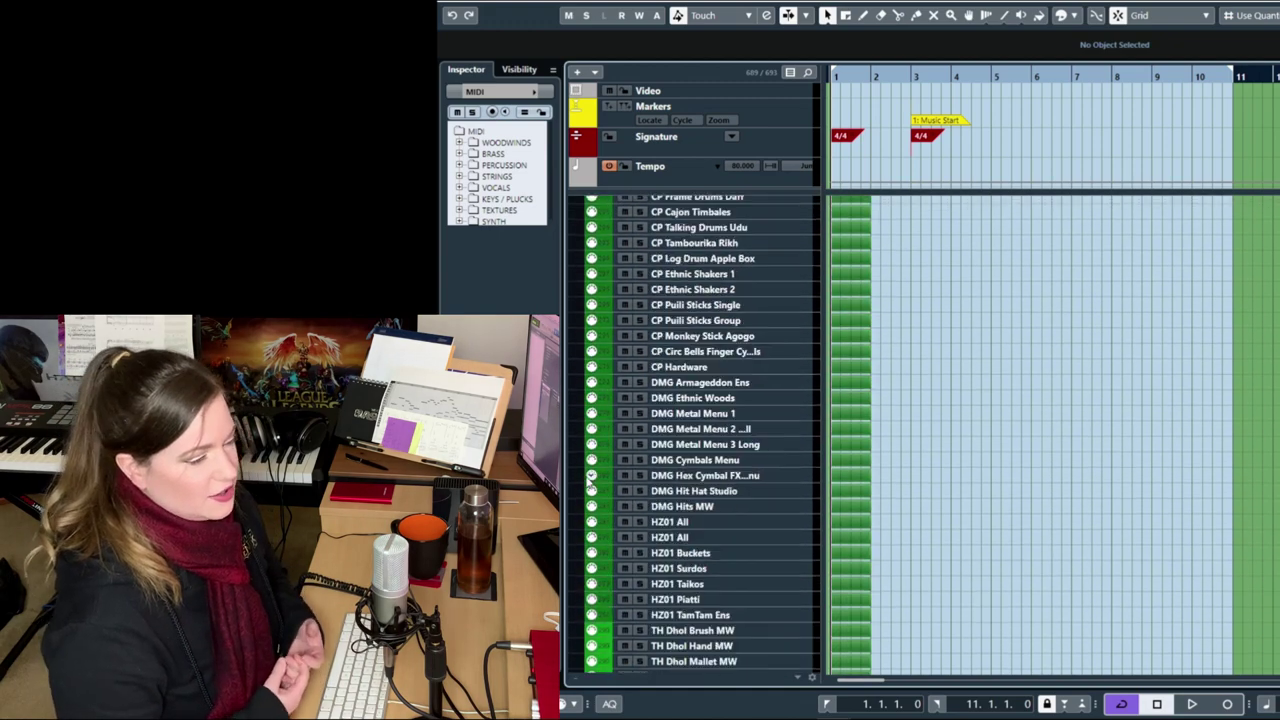
pyautogui.click(588, 420)
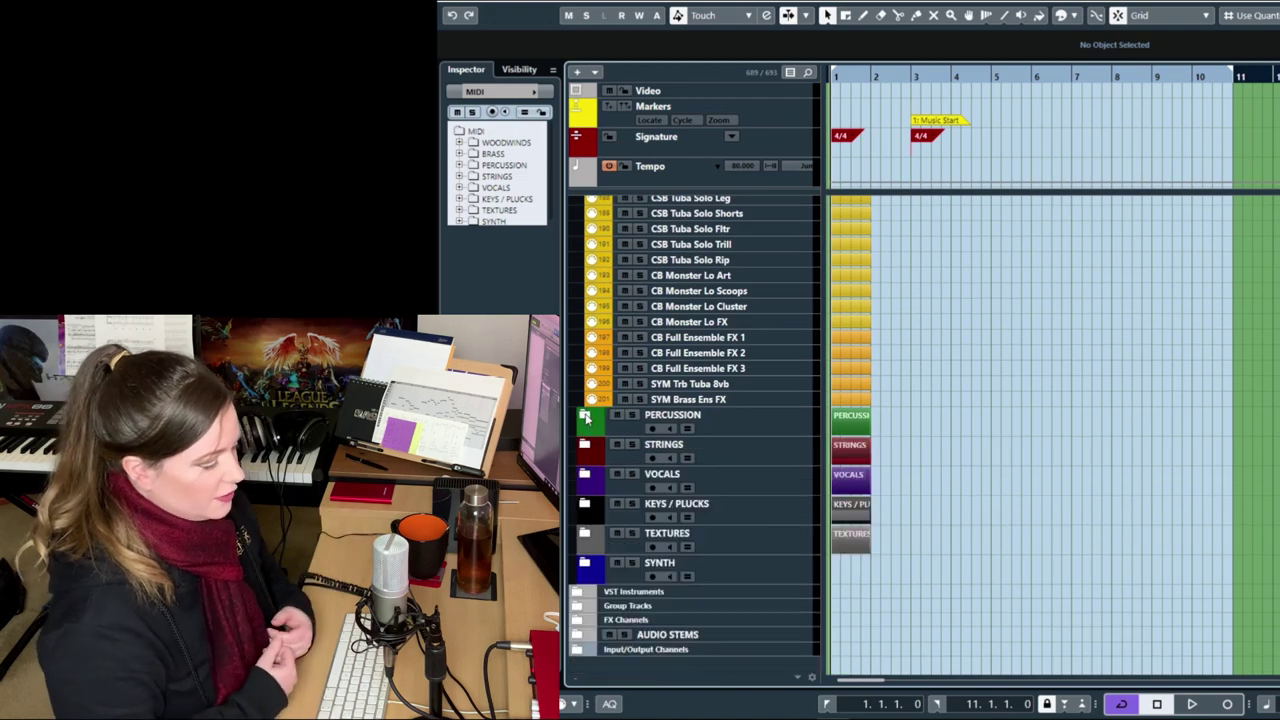
pyautogui.scroll(15, 590, 430)
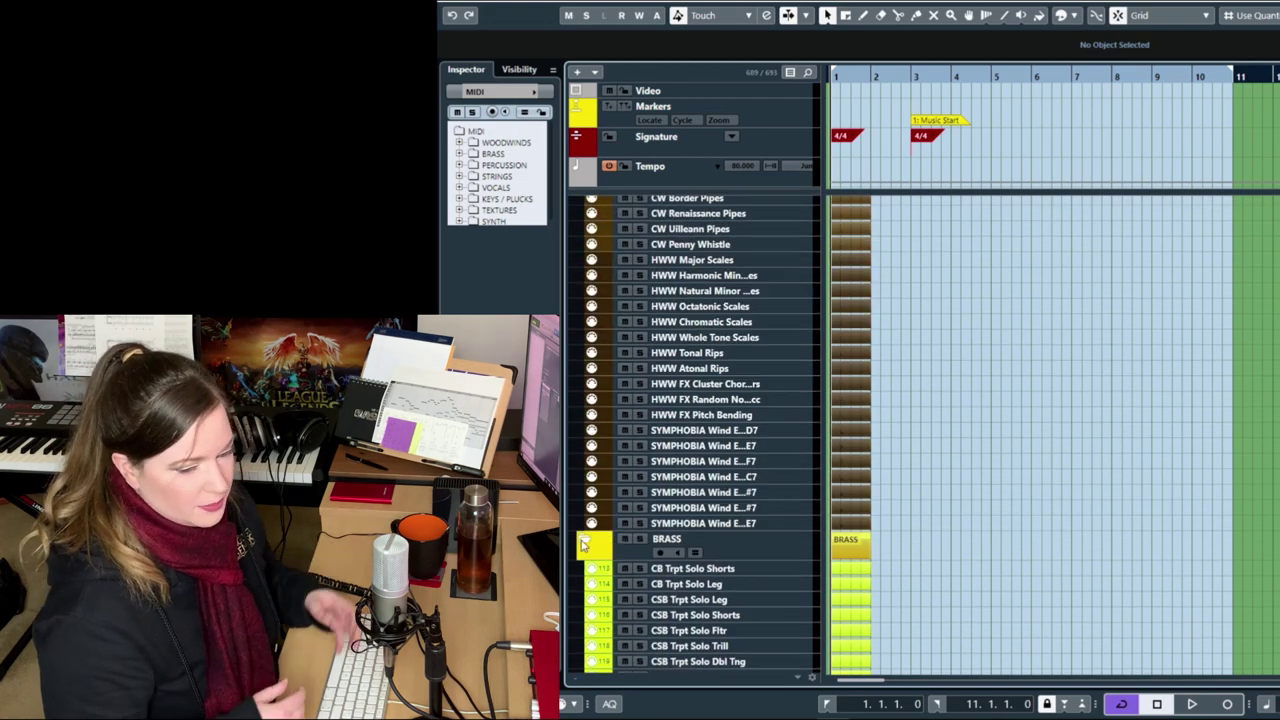
pyautogui.click(584, 542)
pyautogui.scroll(15, 590, 541)
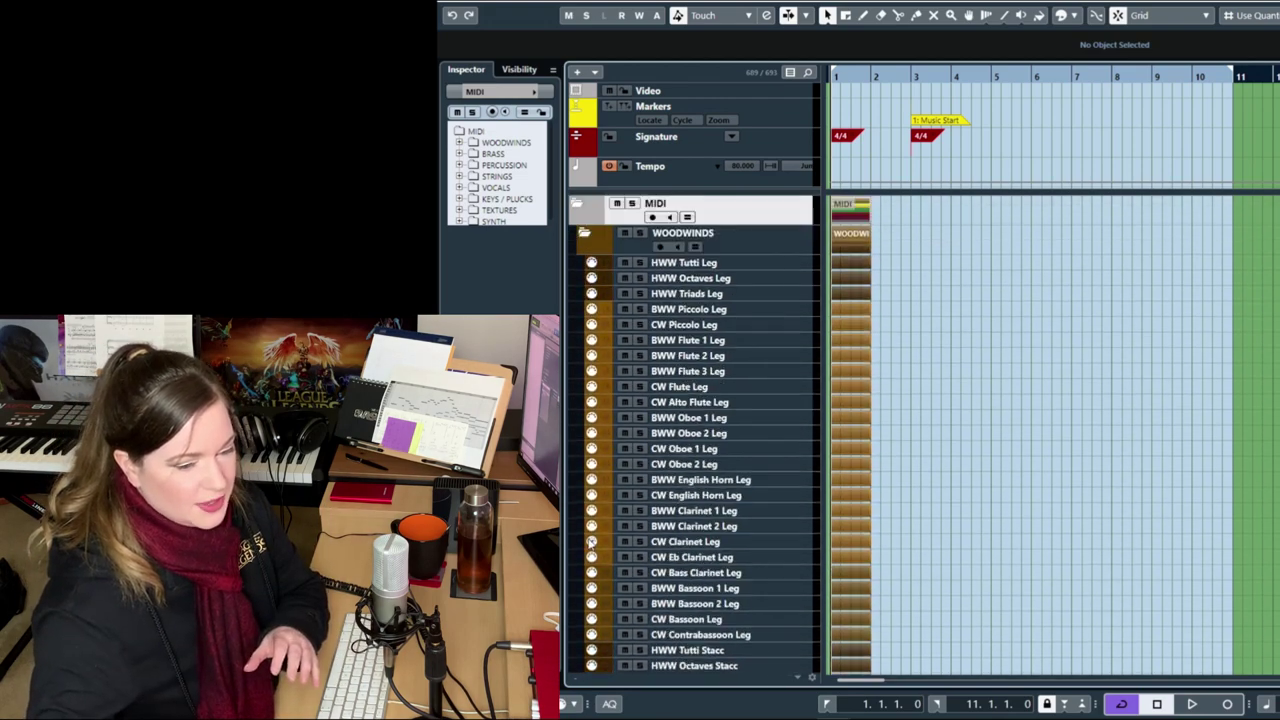
pyautogui.click(585, 233)
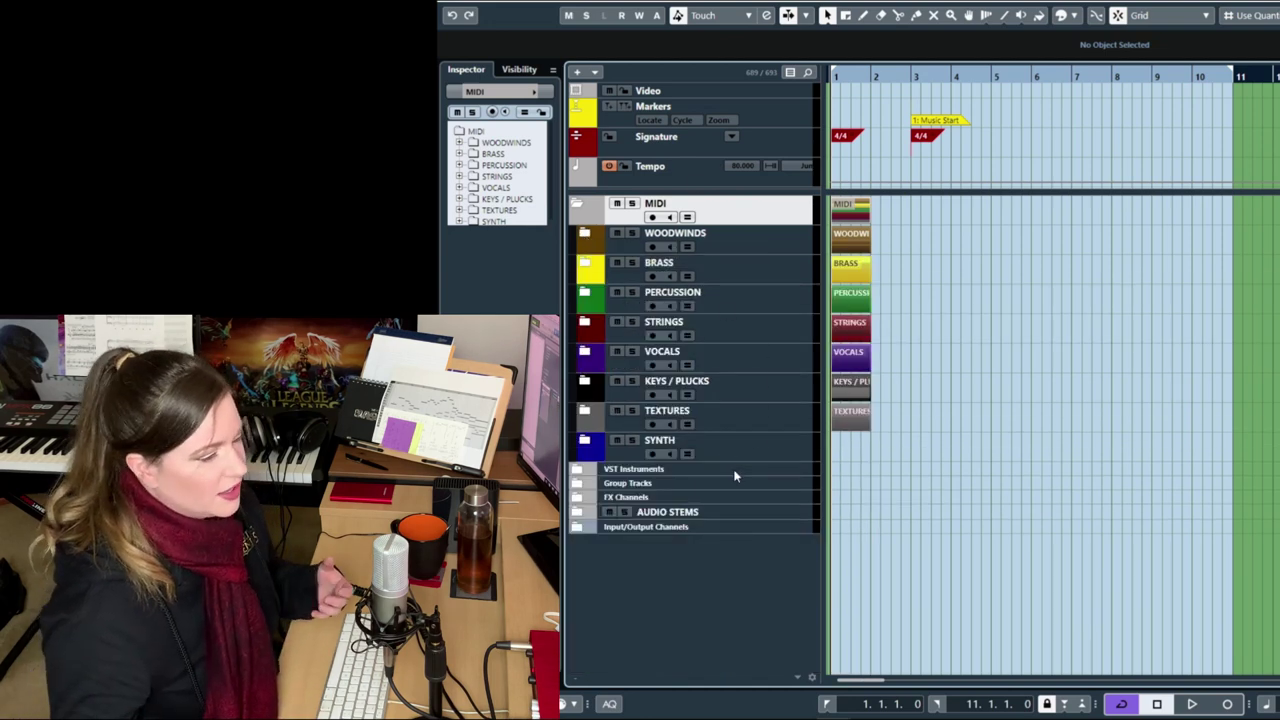
# - Expand and re-collapse the VST Instruments, Group Tracks and FX Channels folders to inspect them
pyautogui.click(734, 474)
pyautogui.click(576, 470)
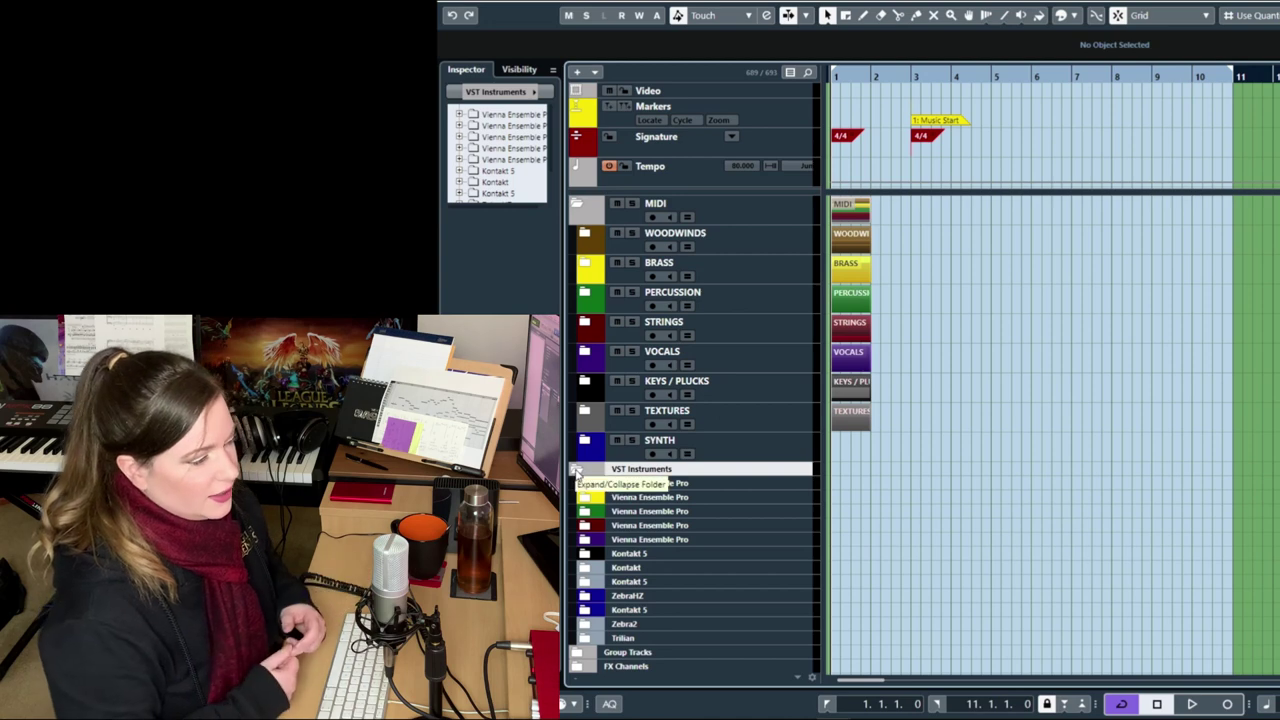
pyautogui.click(576, 470)
pyautogui.click(577, 484)
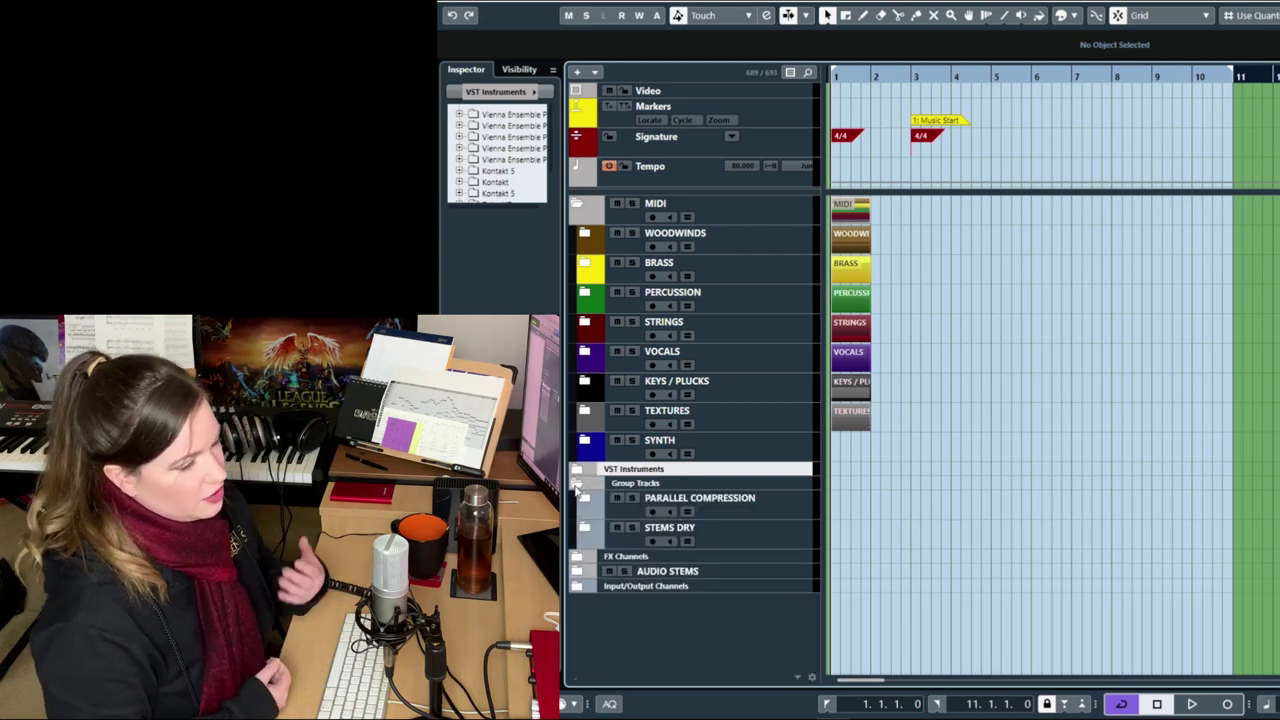
pyautogui.click(577, 484)
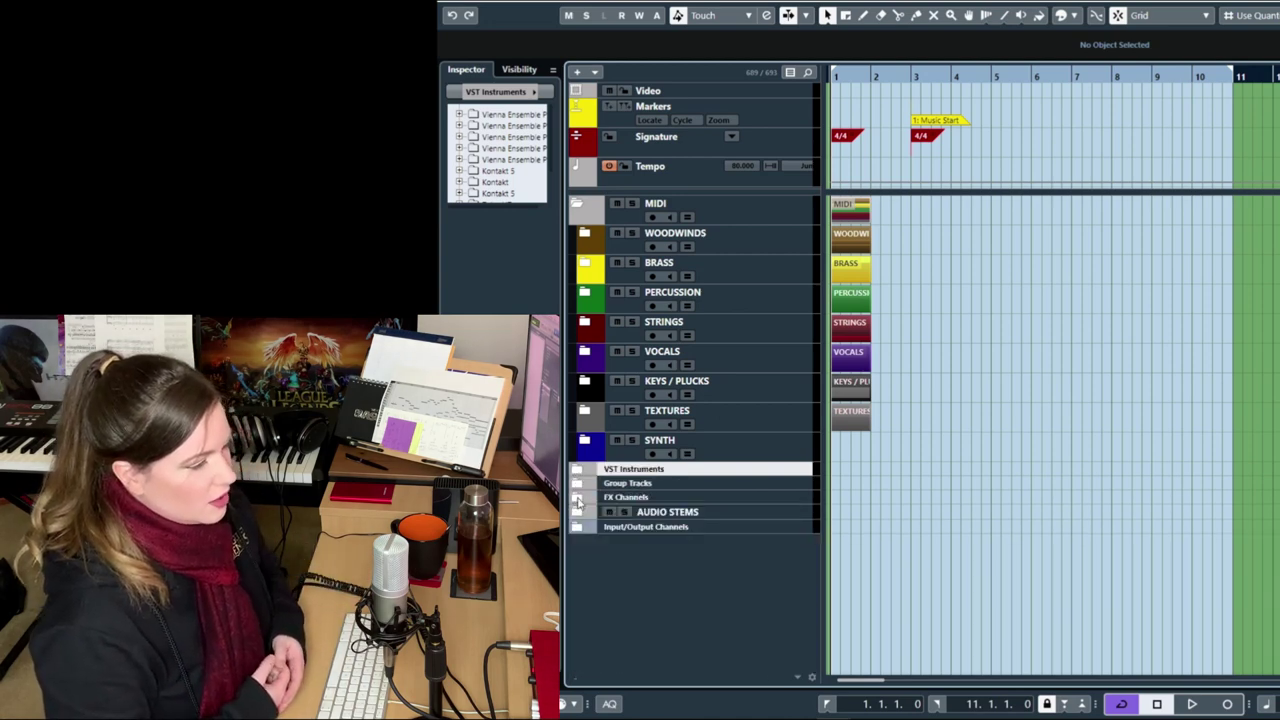
pyautogui.click(577, 497)
pyautogui.click(577, 497)
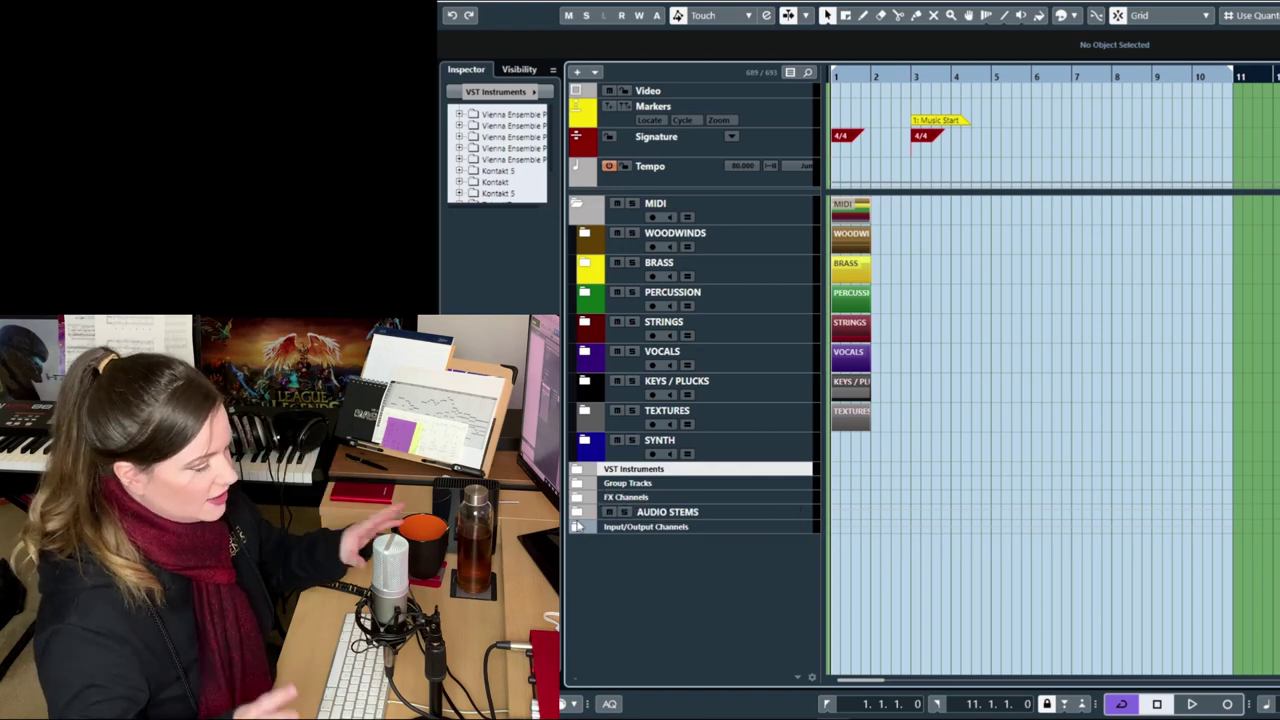
# - Expand the Audio Stems folder and scroll through its stem tracks
pyautogui.click(577, 512)
pyautogui.scroll(-10, 1040, 502)
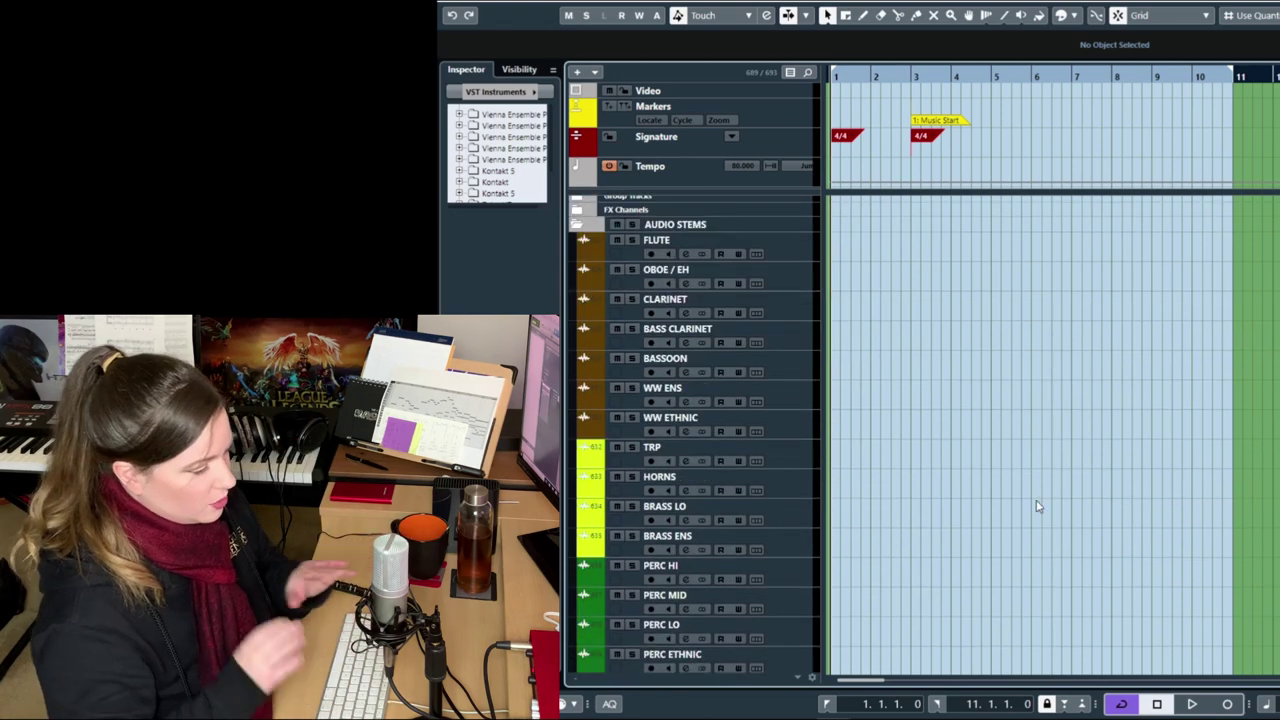
pyautogui.scroll(5, 1032, 503)
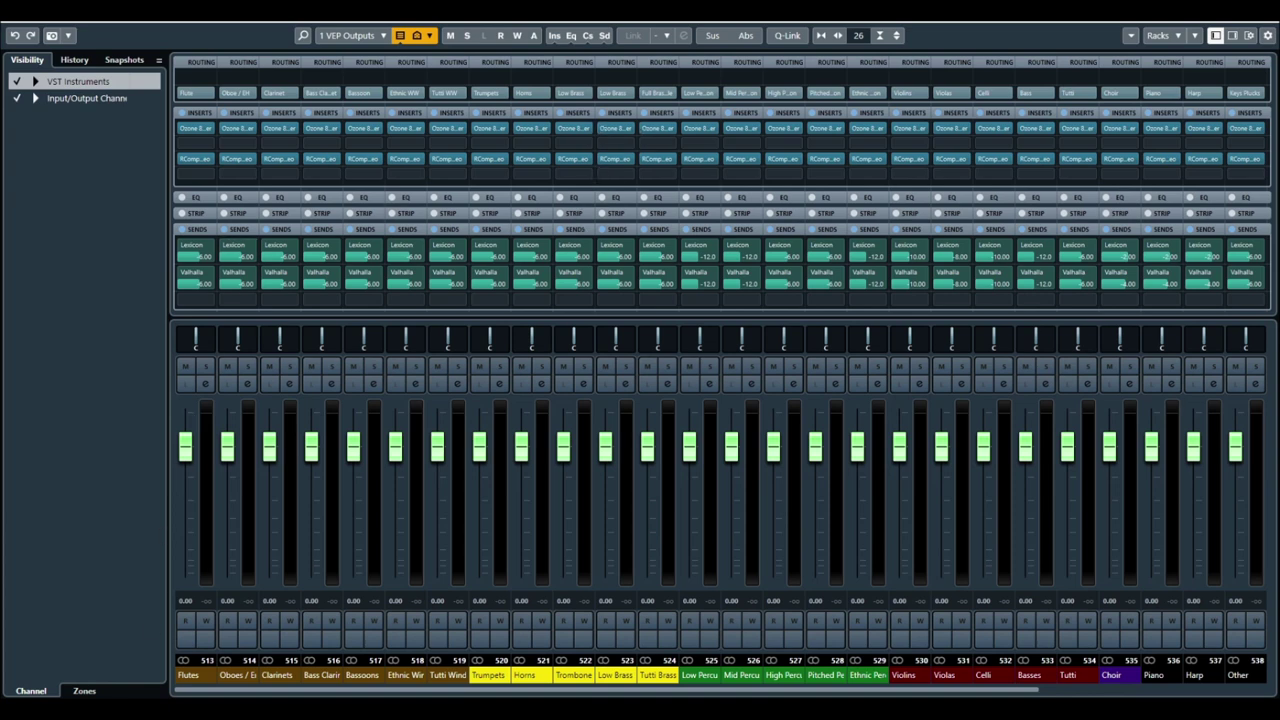
# - Scroll the MixConsole channels and move the Violins Ozone 8 Equalizer window over the mixer
pyautogui.moveTo(215, 694); pyautogui.dragTo(563, 694)
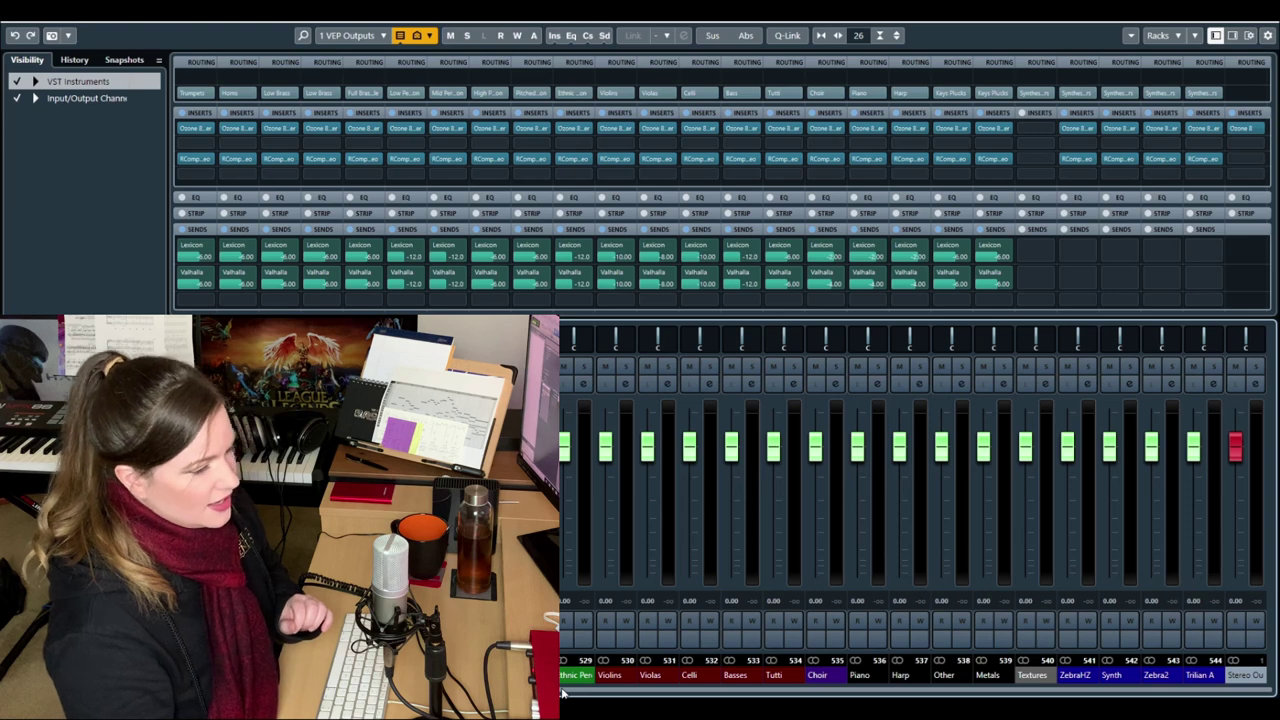
pyautogui.moveTo(563, 694); pyautogui.dragTo(453, 694)
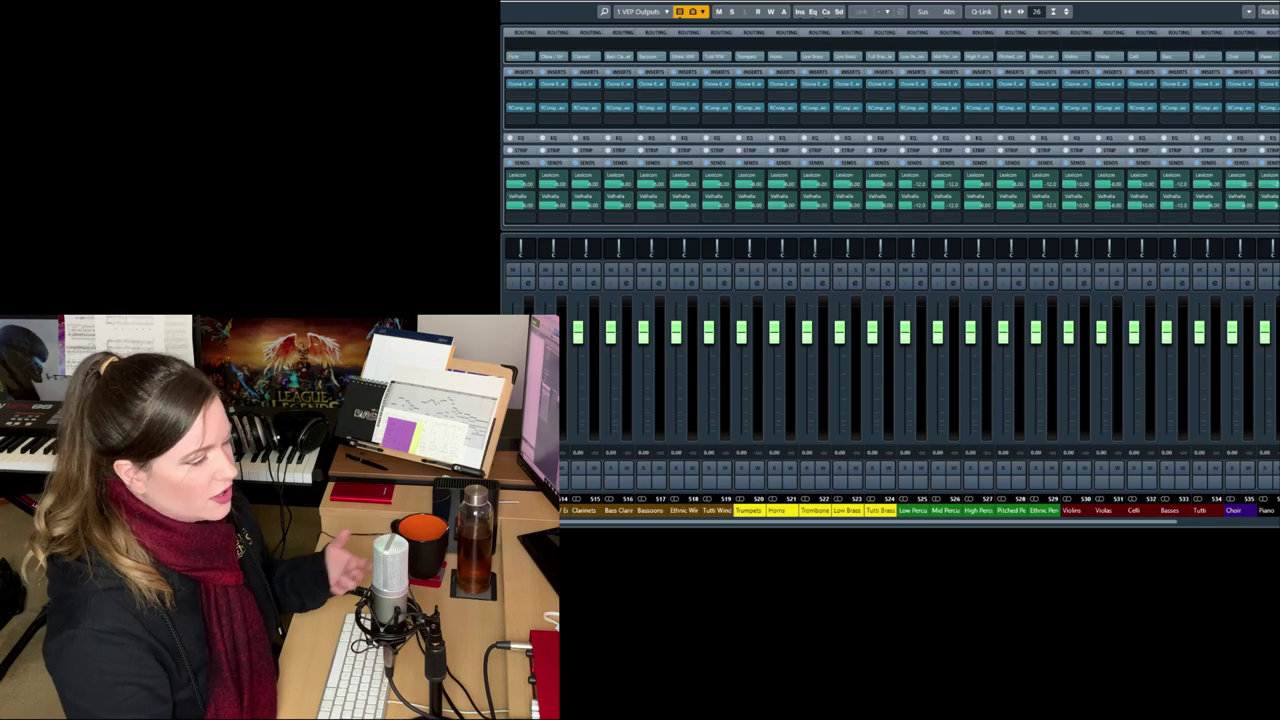
pyautogui.moveTo(1279, 220); pyautogui.dragTo(896, 118)
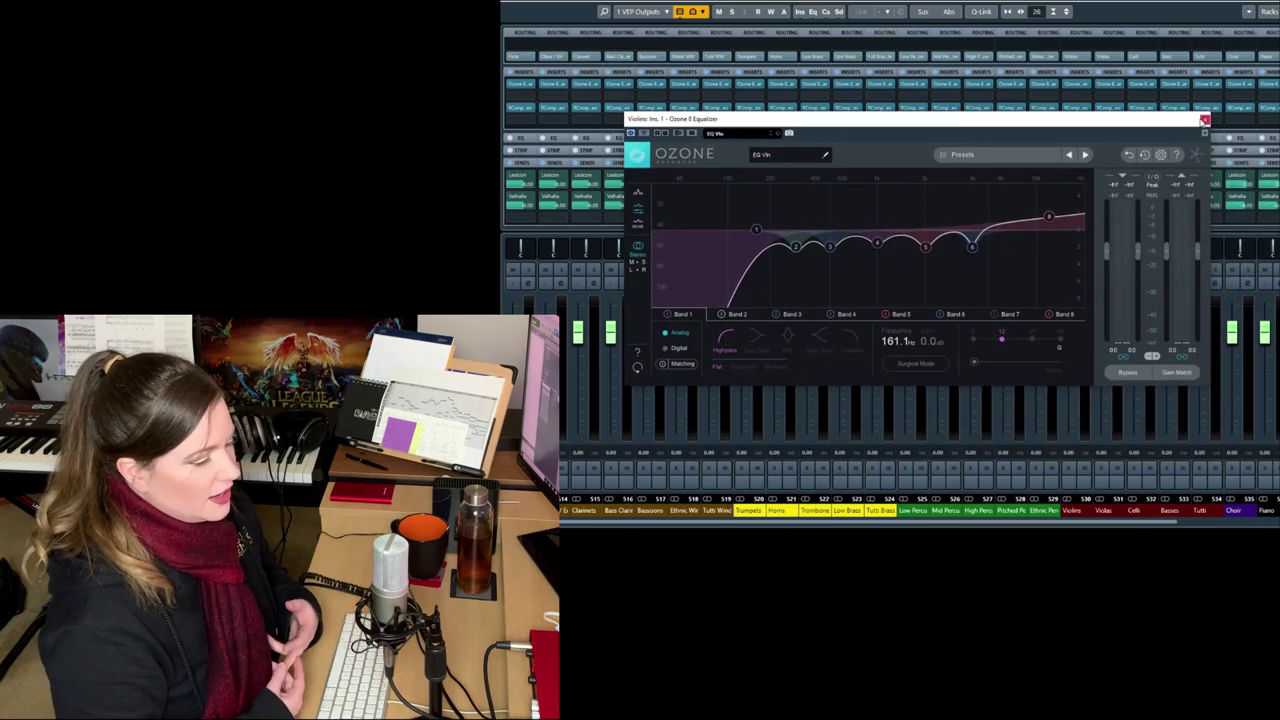
pyautogui.click(1205, 120)
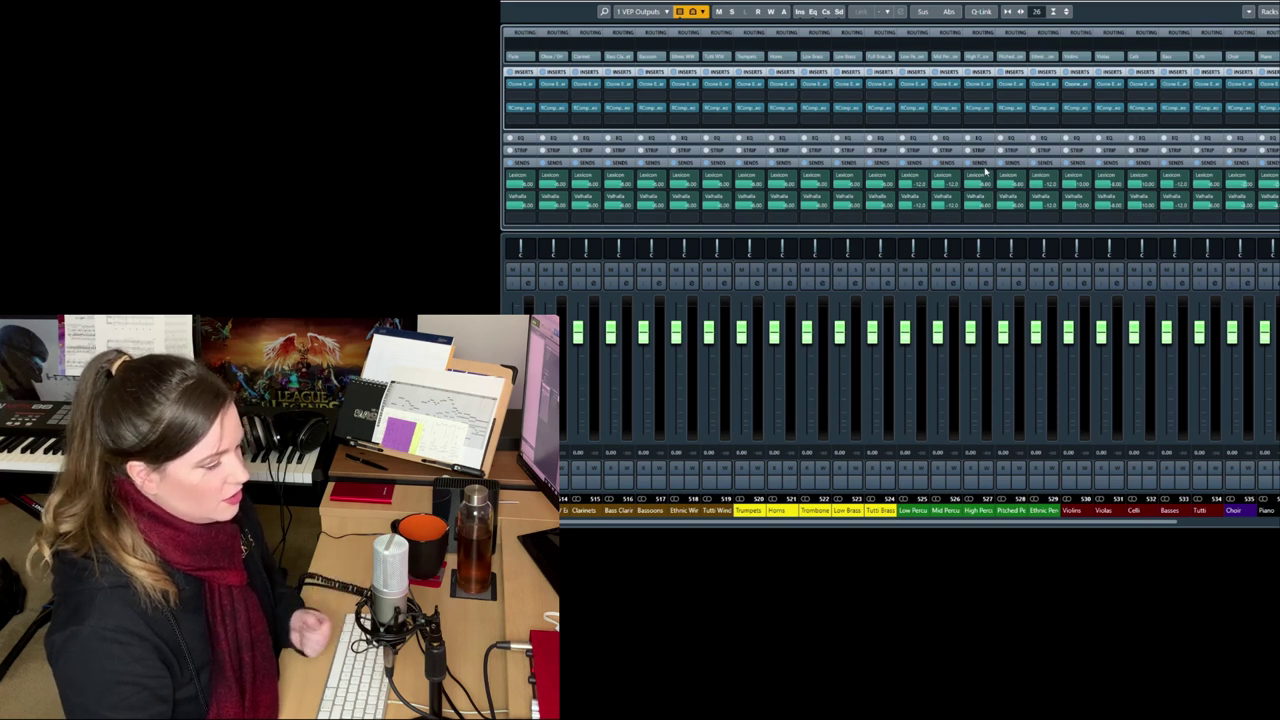
pyautogui.click(913, 86)
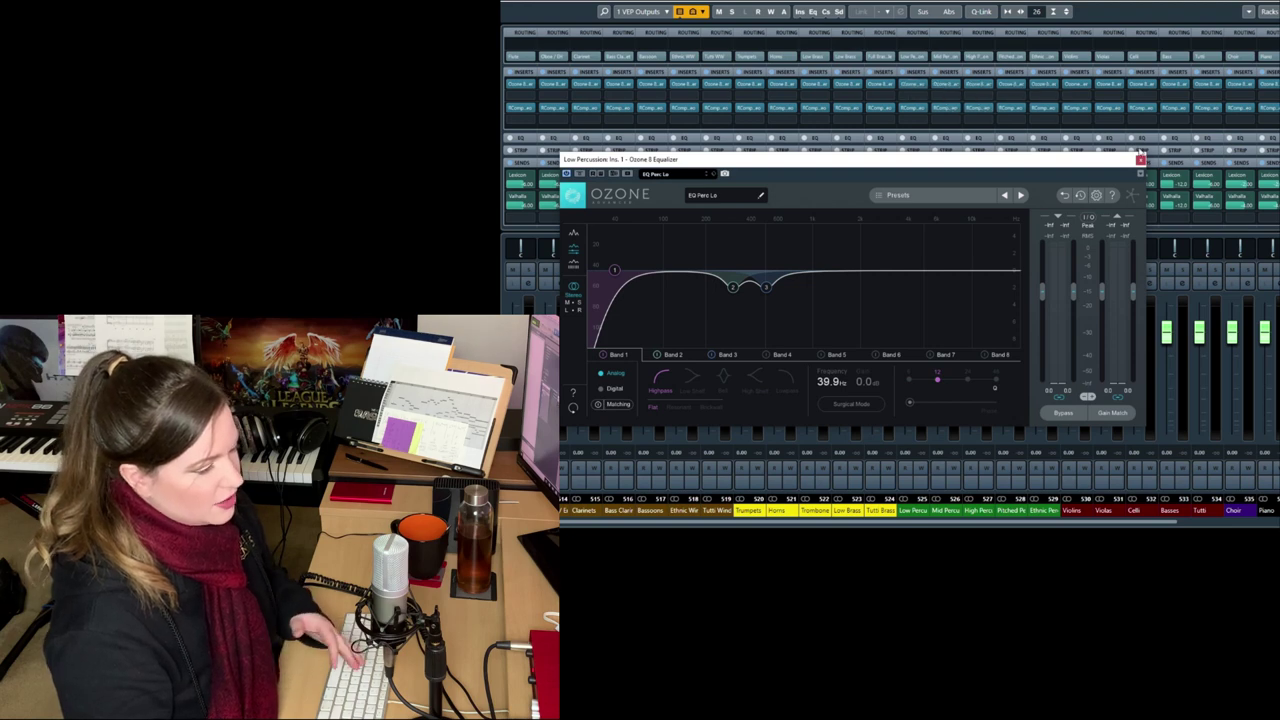
pyautogui.click(1141, 162)
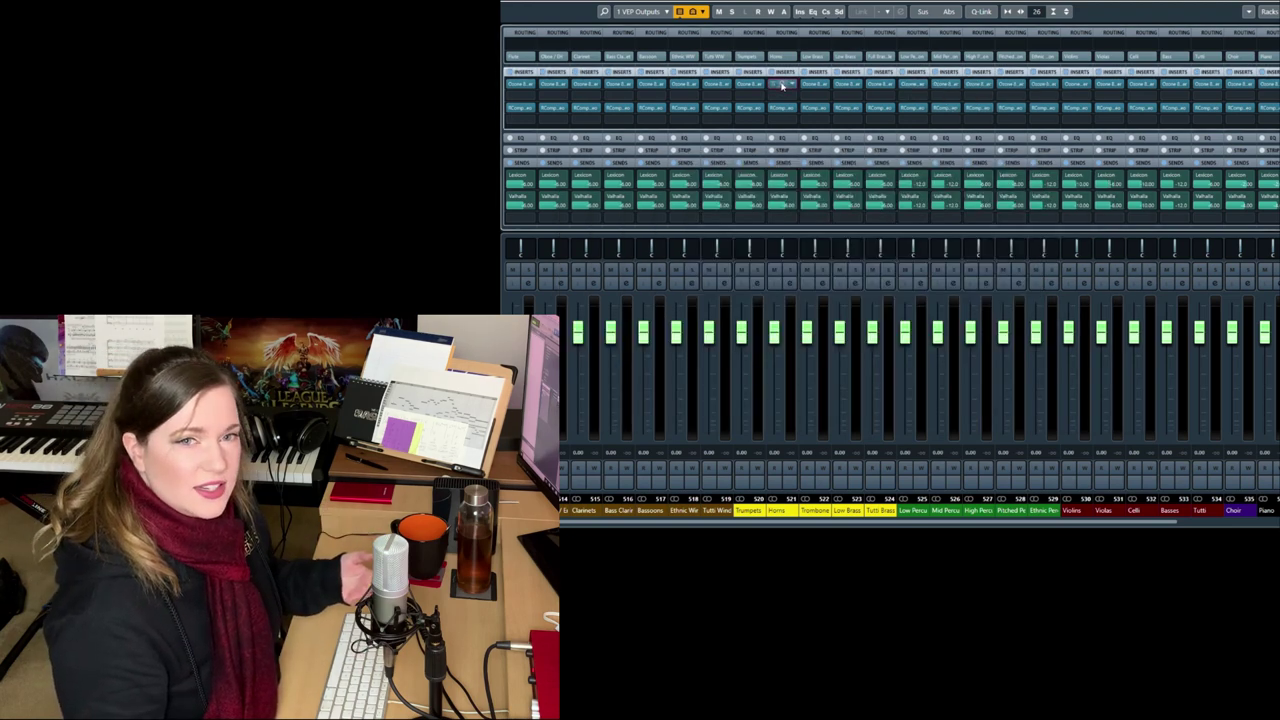
pyautogui.click(782, 86)
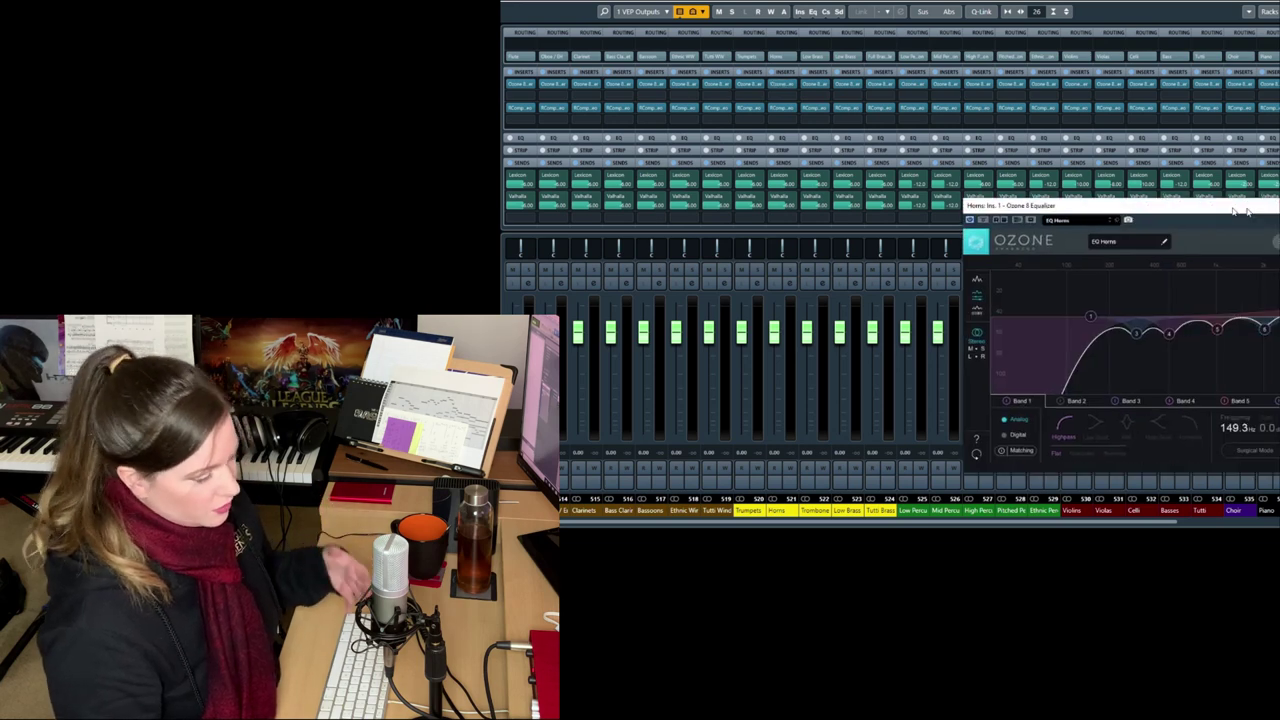
pyautogui.moveTo(1245, 210); pyautogui.dragTo(883, 160)
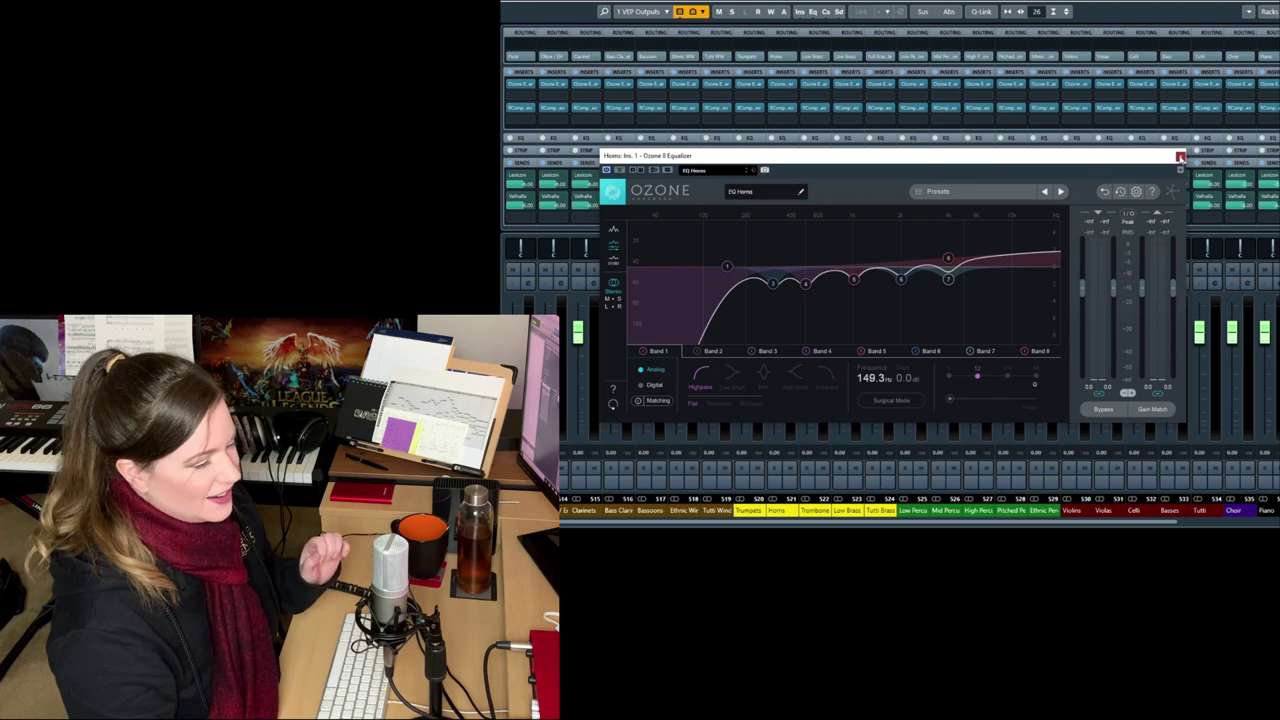
pyautogui.click(1180, 157)
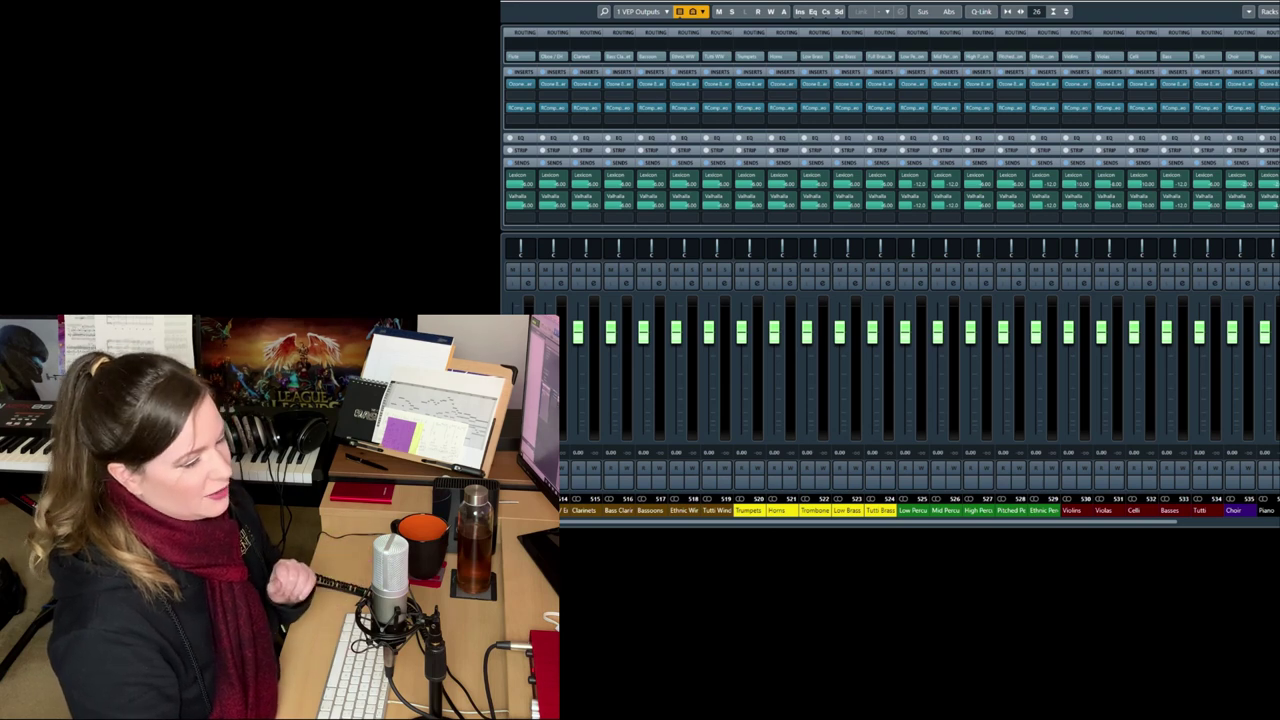
pyautogui.click(520, 83)
pyautogui.moveTo(1044, 133); pyautogui.dragTo(934, 133)
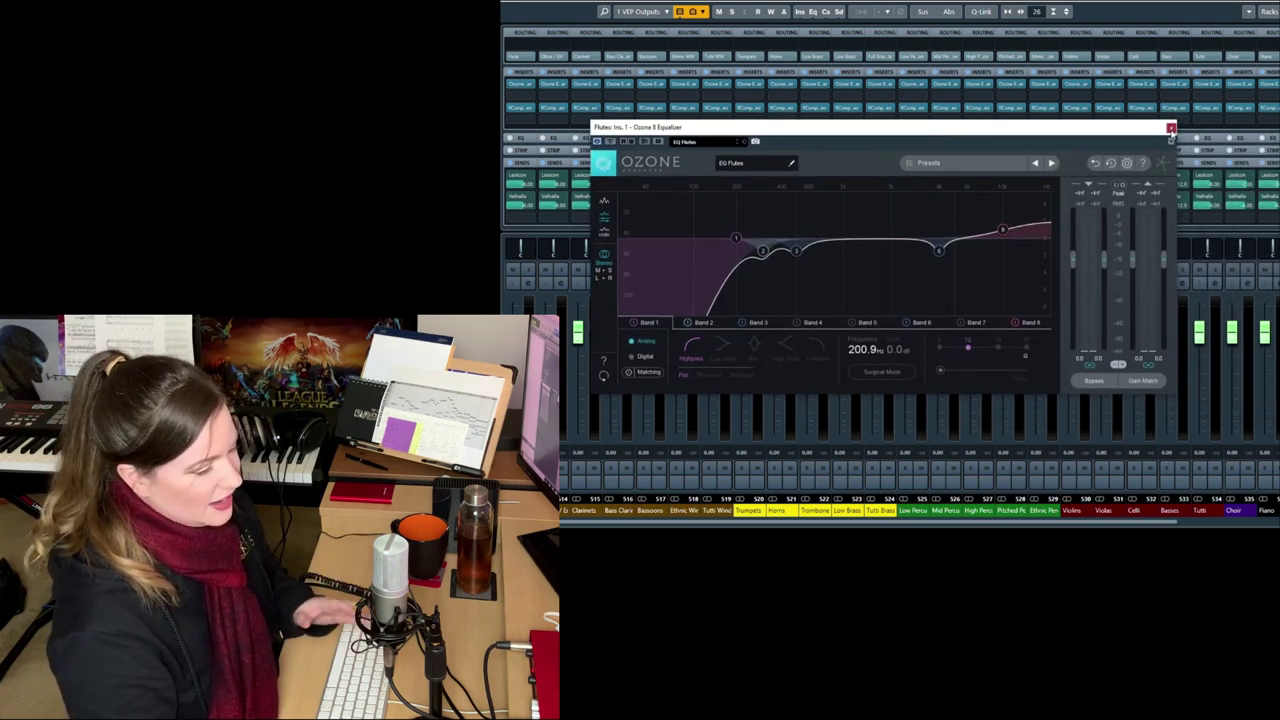
pyautogui.click(1171, 129)
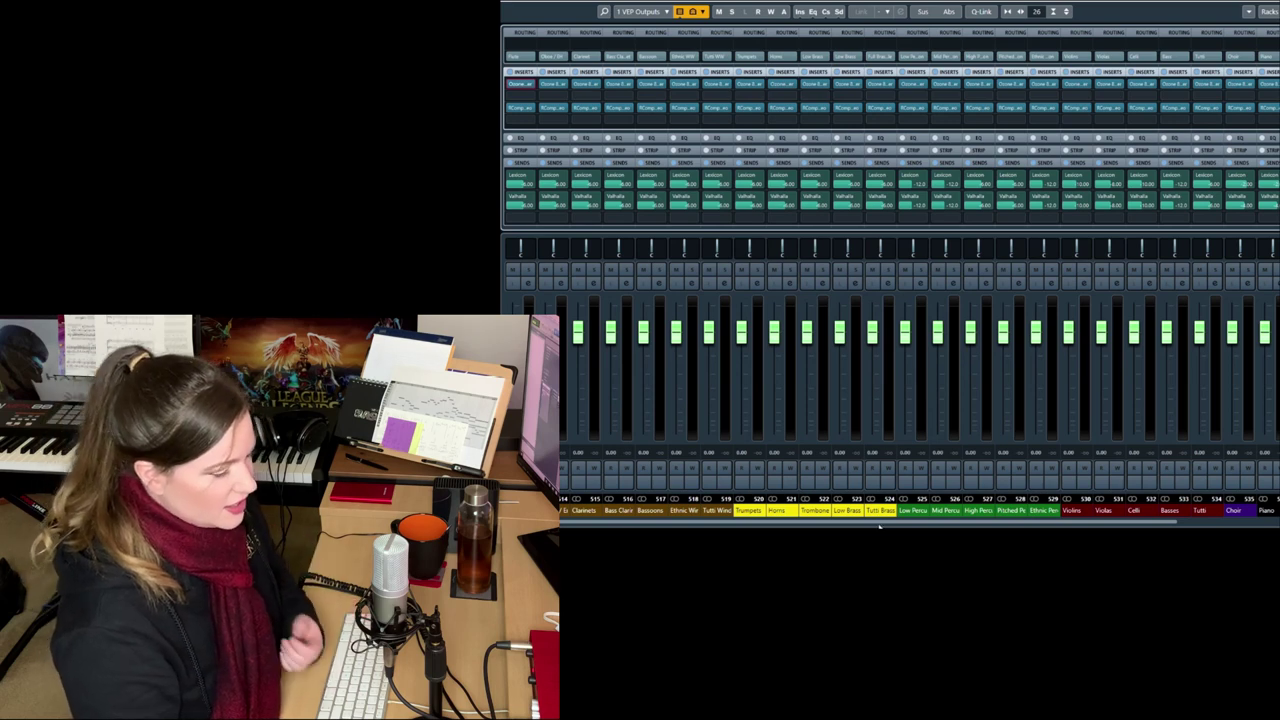
pyautogui.moveTo(880, 525); pyautogui.dragTo(1065, 529)
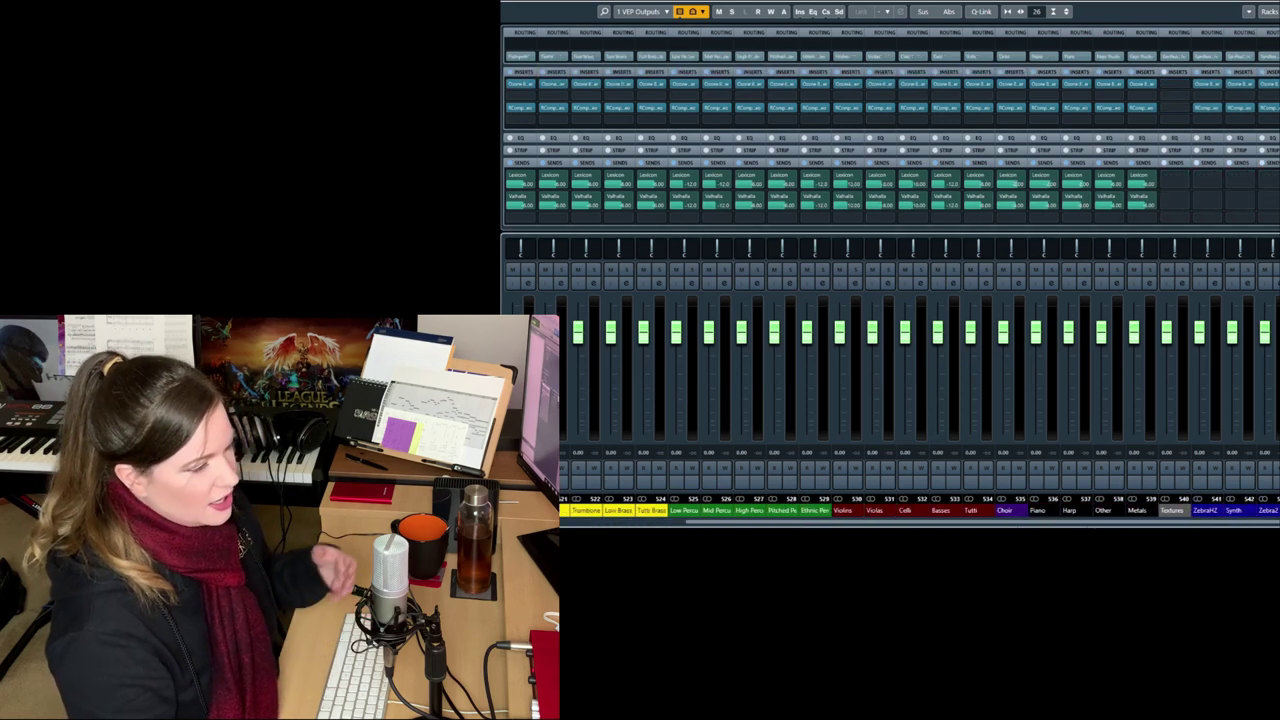
pyautogui.hscroll(-7, 890, 380)
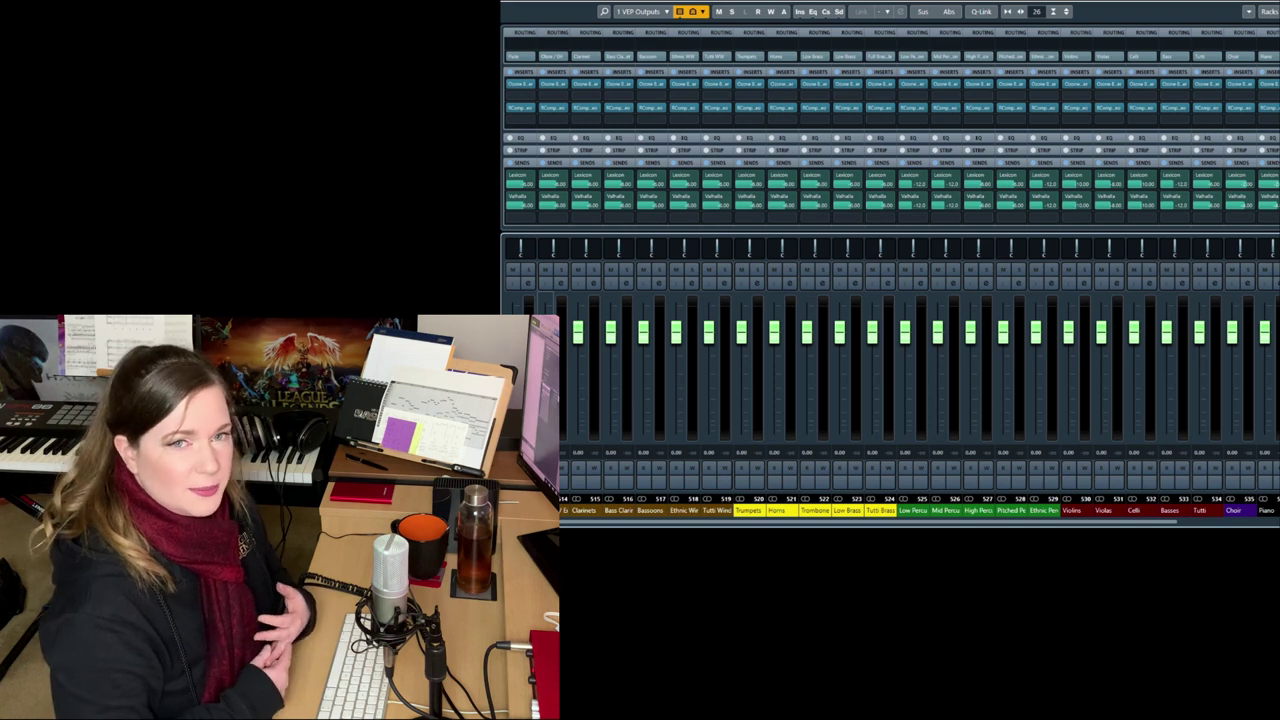
pyautogui.click(556, 90)
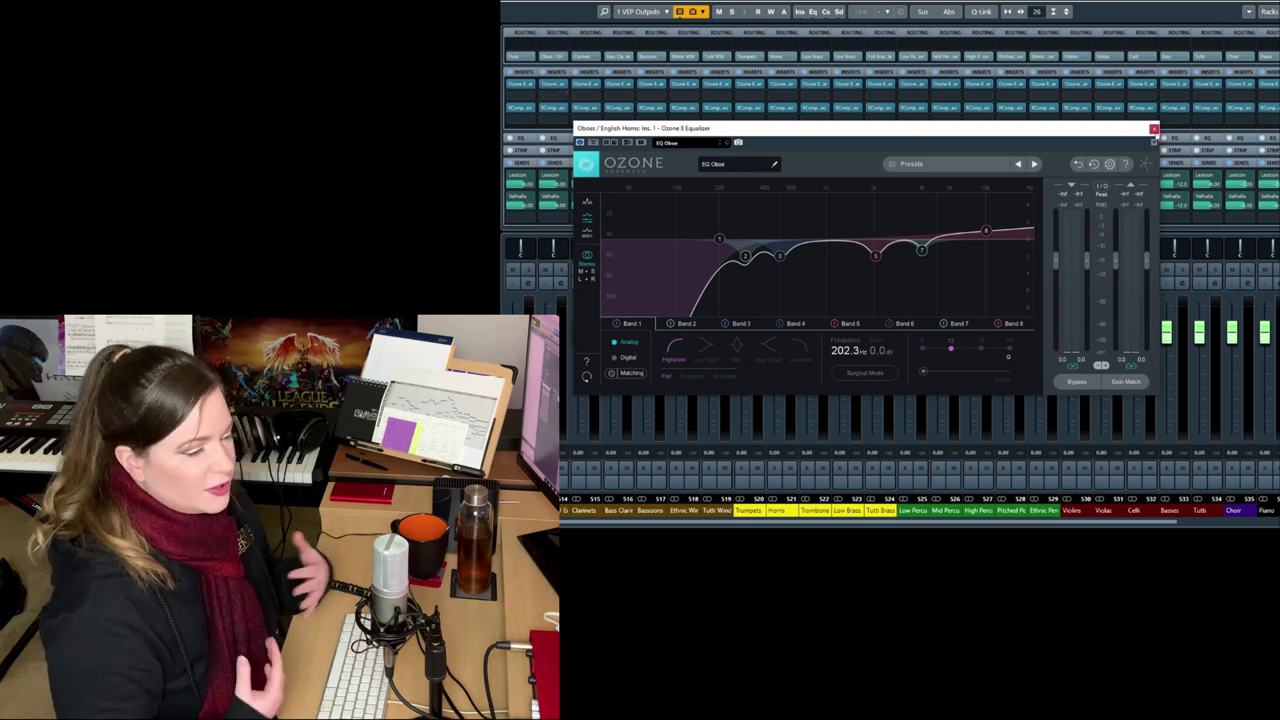
pyautogui.click(1154, 129)
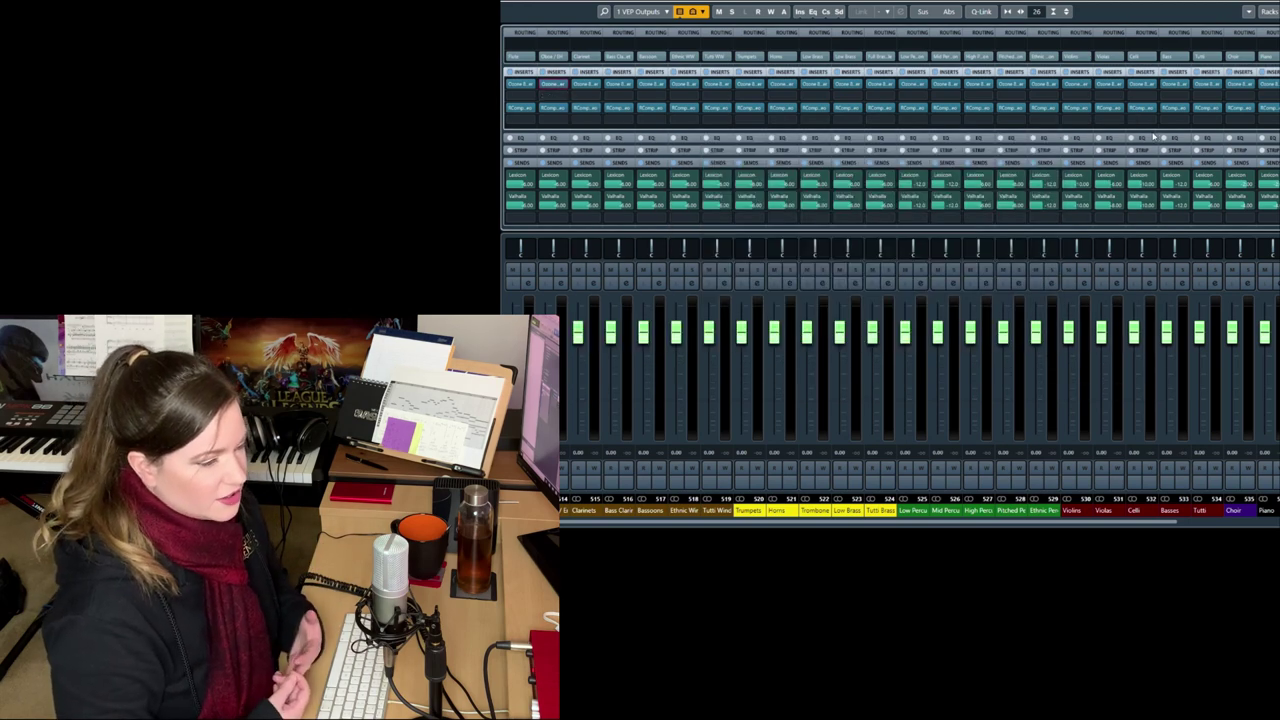
pyautogui.click(587, 89)
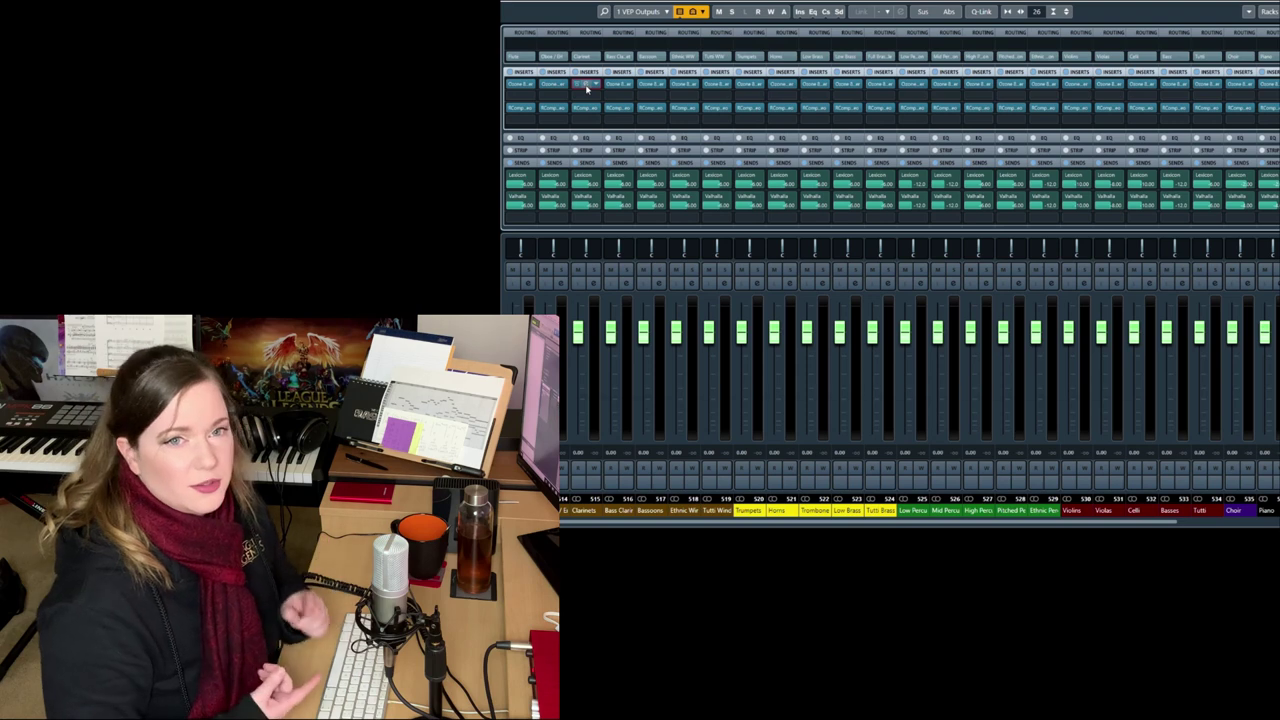
pyautogui.click(587, 89)
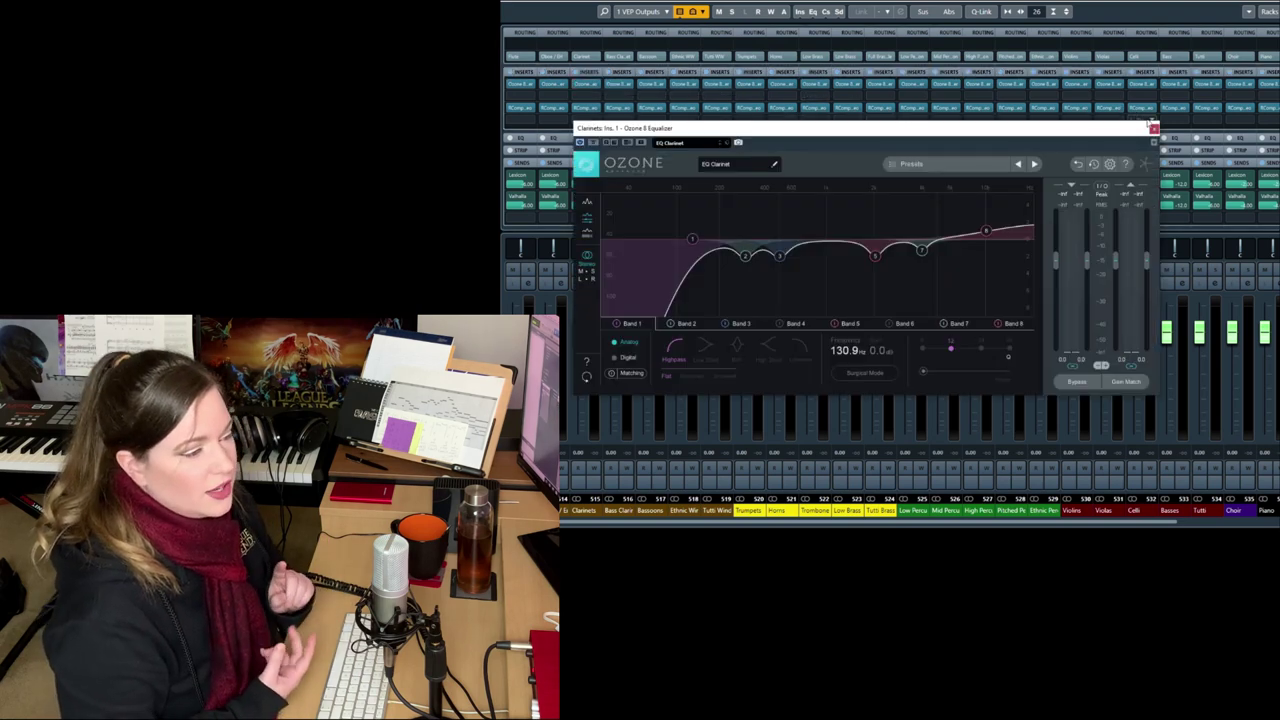
pyautogui.click(1153, 128)
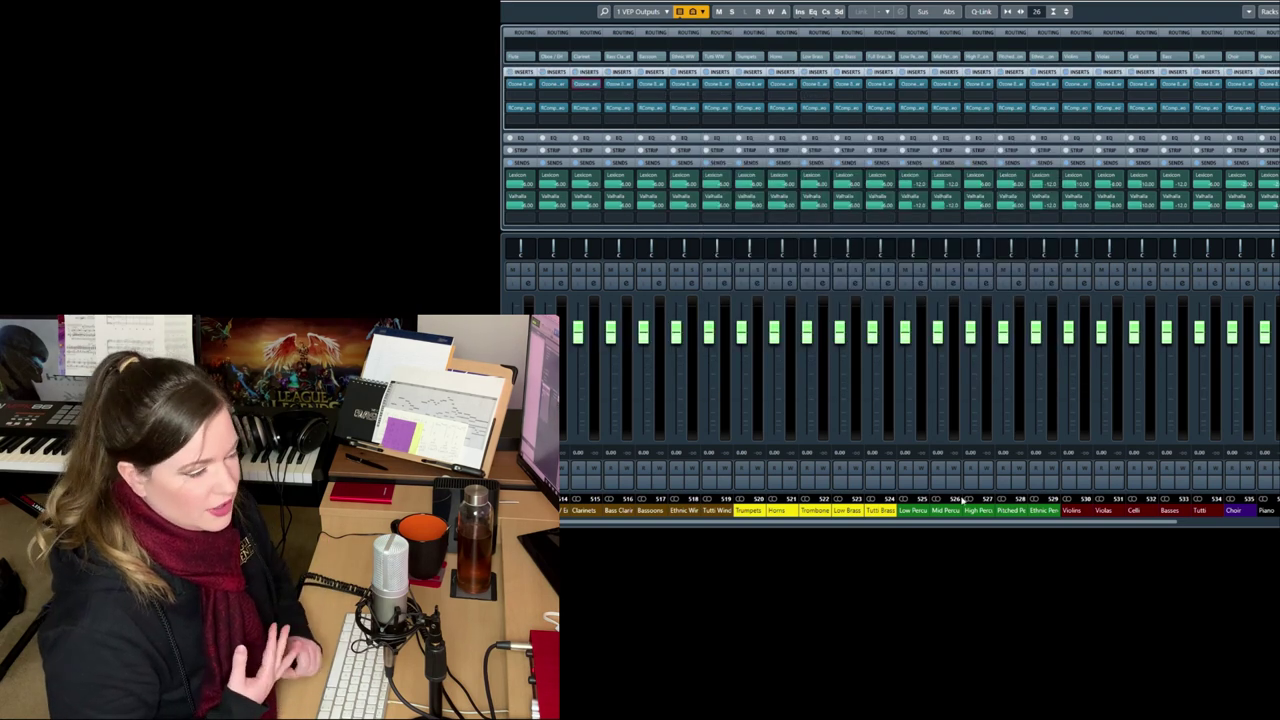
pyautogui.hscroll(2, 948, 525)
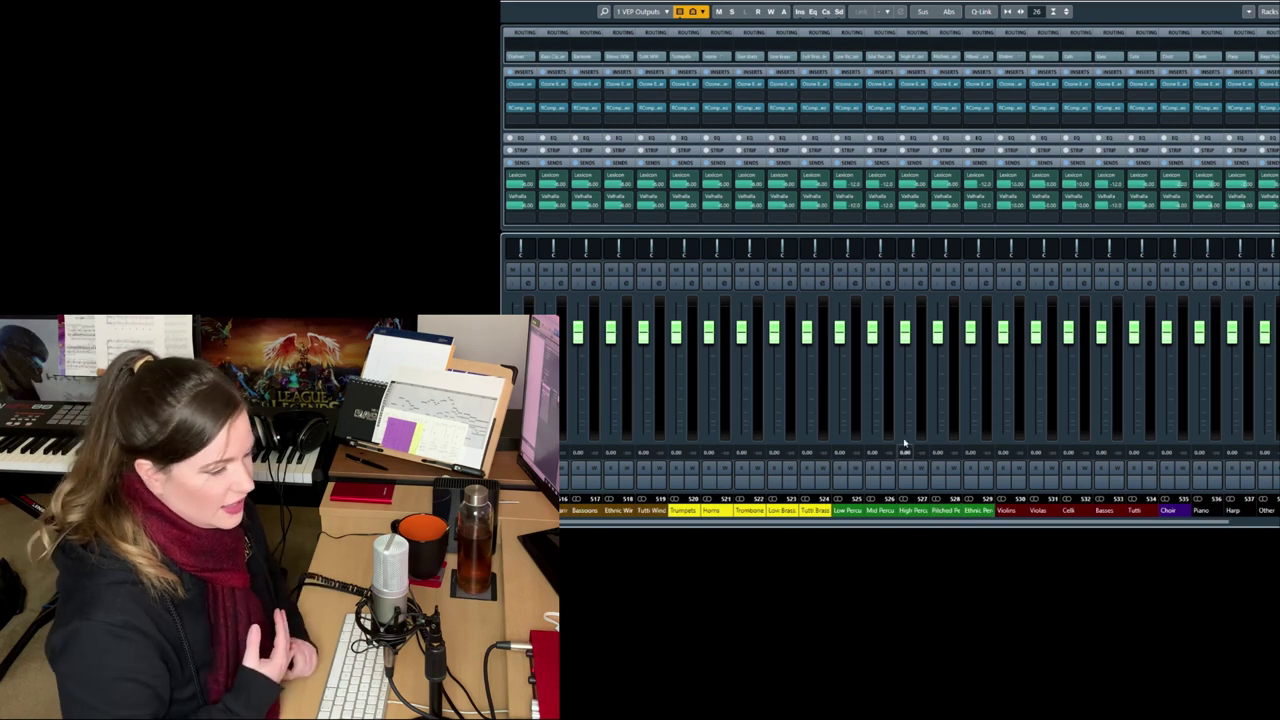
pyautogui.click(912, 86)
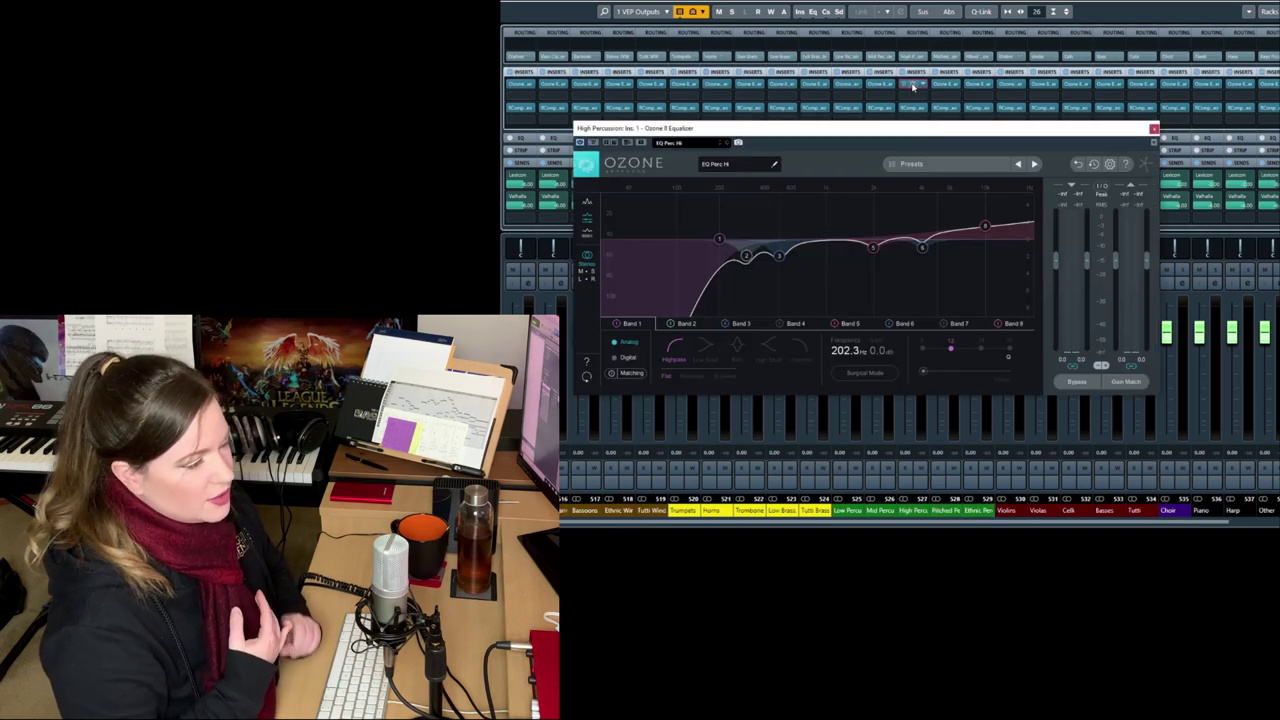
pyautogui.click(1153, 129)
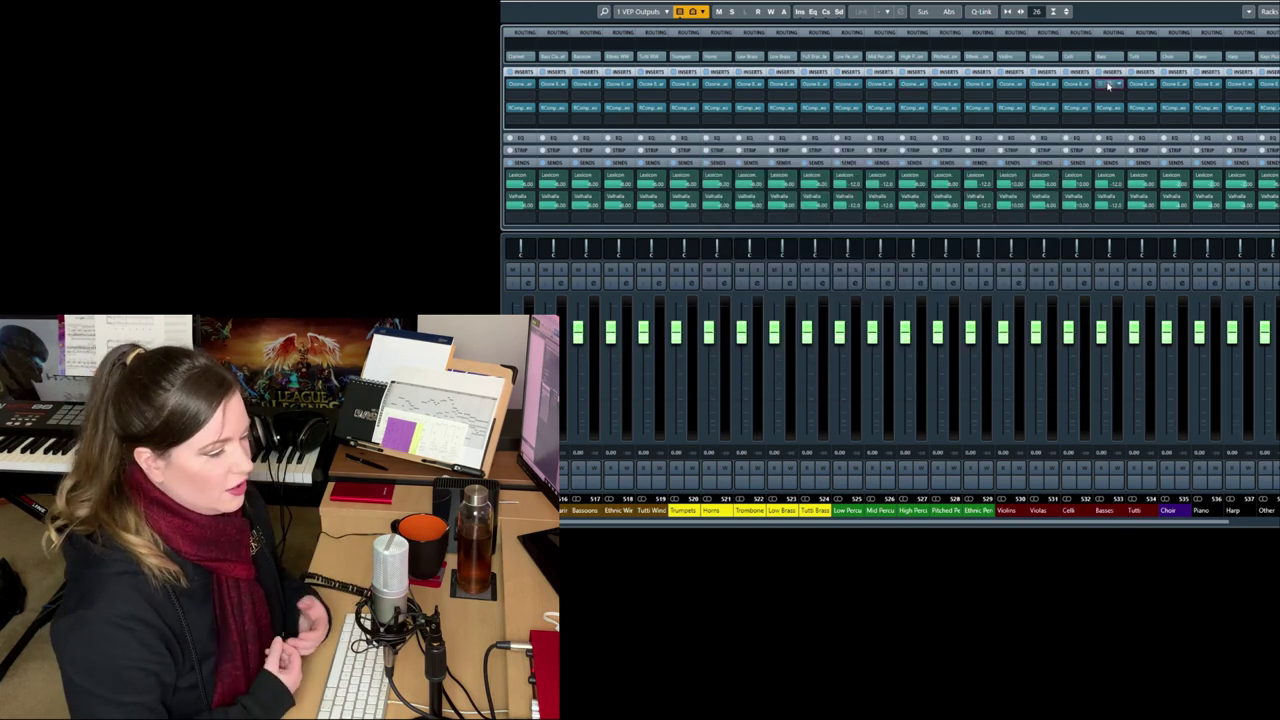
pyautogui.moveTo(1167, 146); pyautogui.dragTo(1059, 146)
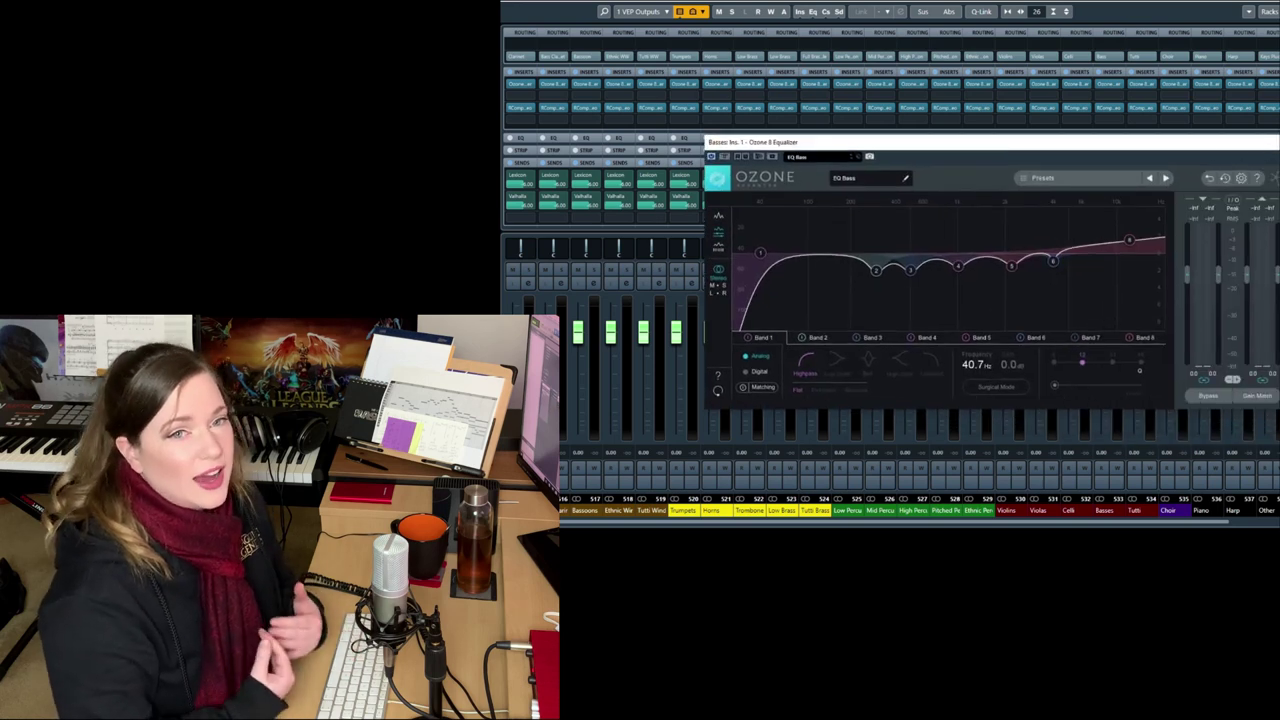
pyautogui.click(1108, 83)
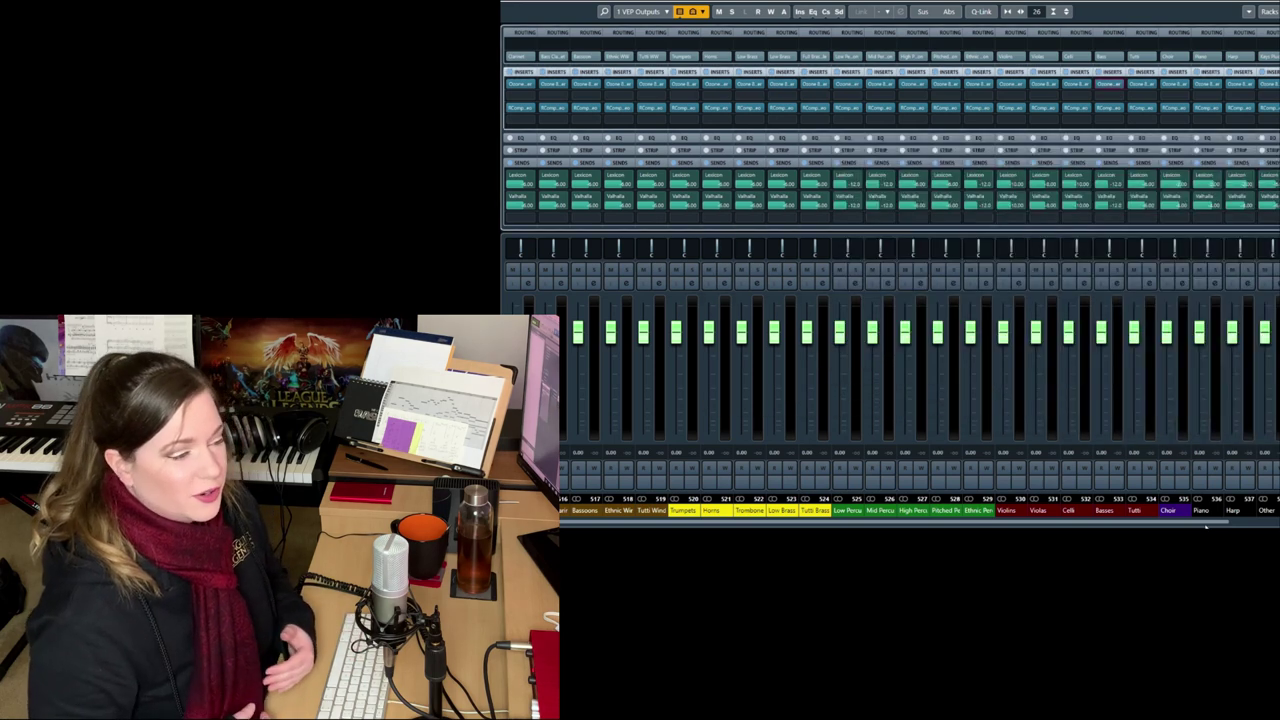
pyautogui.hscroll(3, 1208, 522)
pyautogui.hscroll(1, 1208, 522)
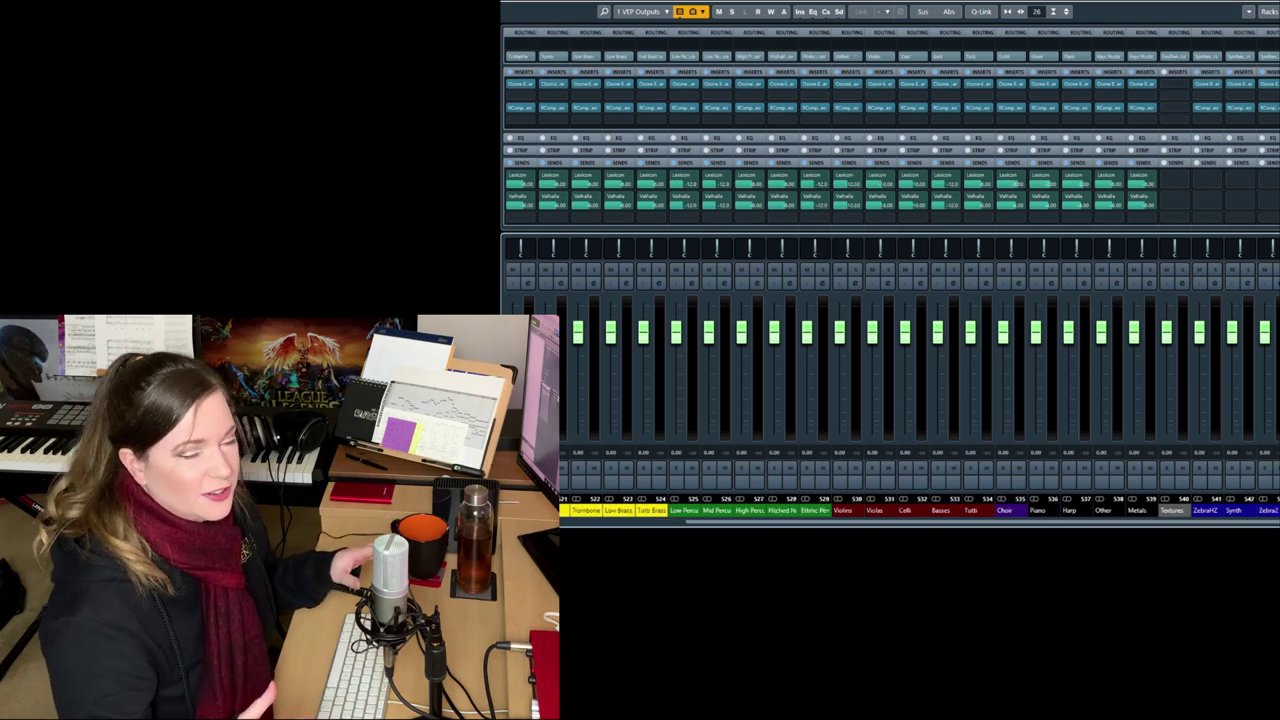
pyautogui.hscroll(-1, 1272, 523)
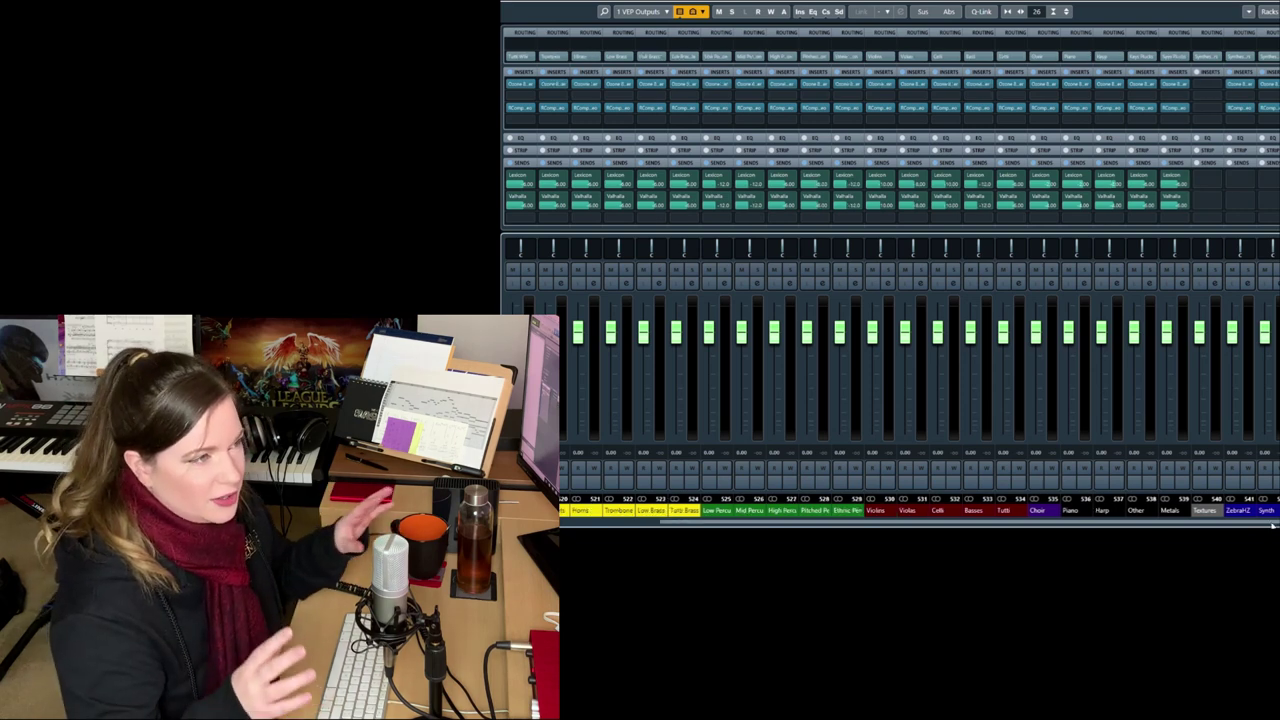
pyautogui.hscroll(-5, 1272, 523)
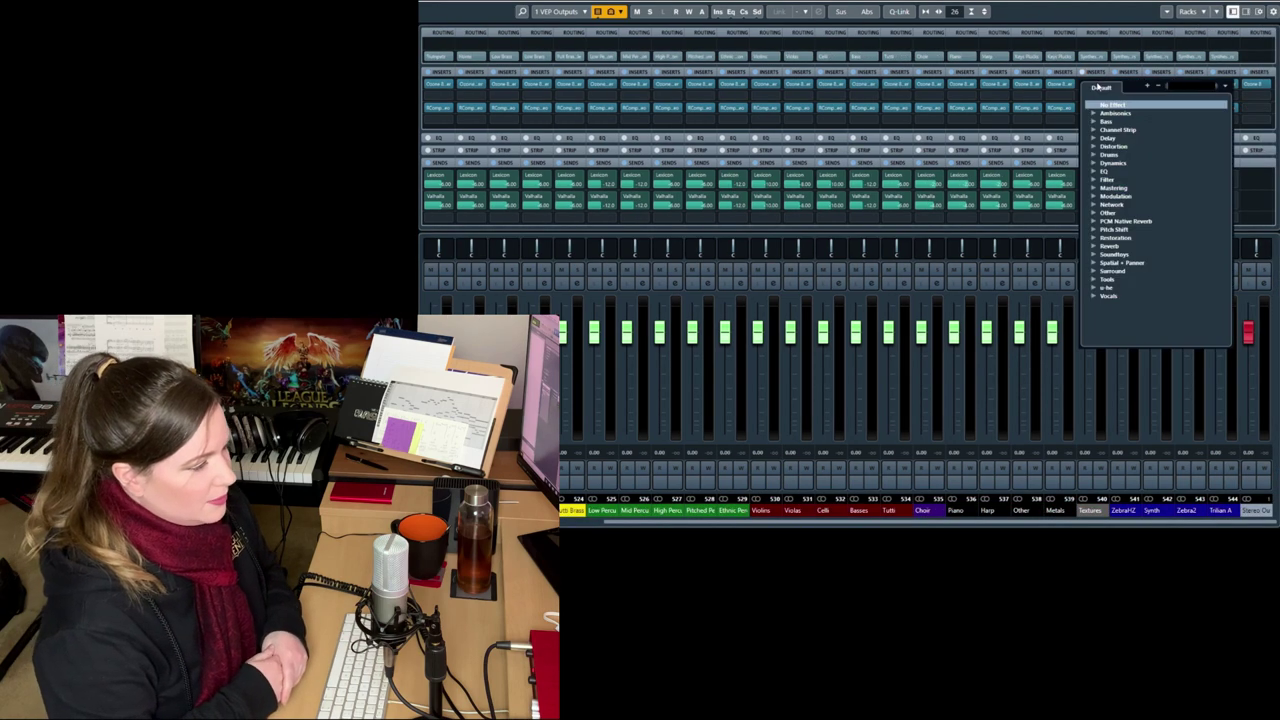
# - Insert Ozone 8 Equalizer on Textures and set Band 3 to a -2.7 dB cut at 407 Hz
pyautogui.write('eq')
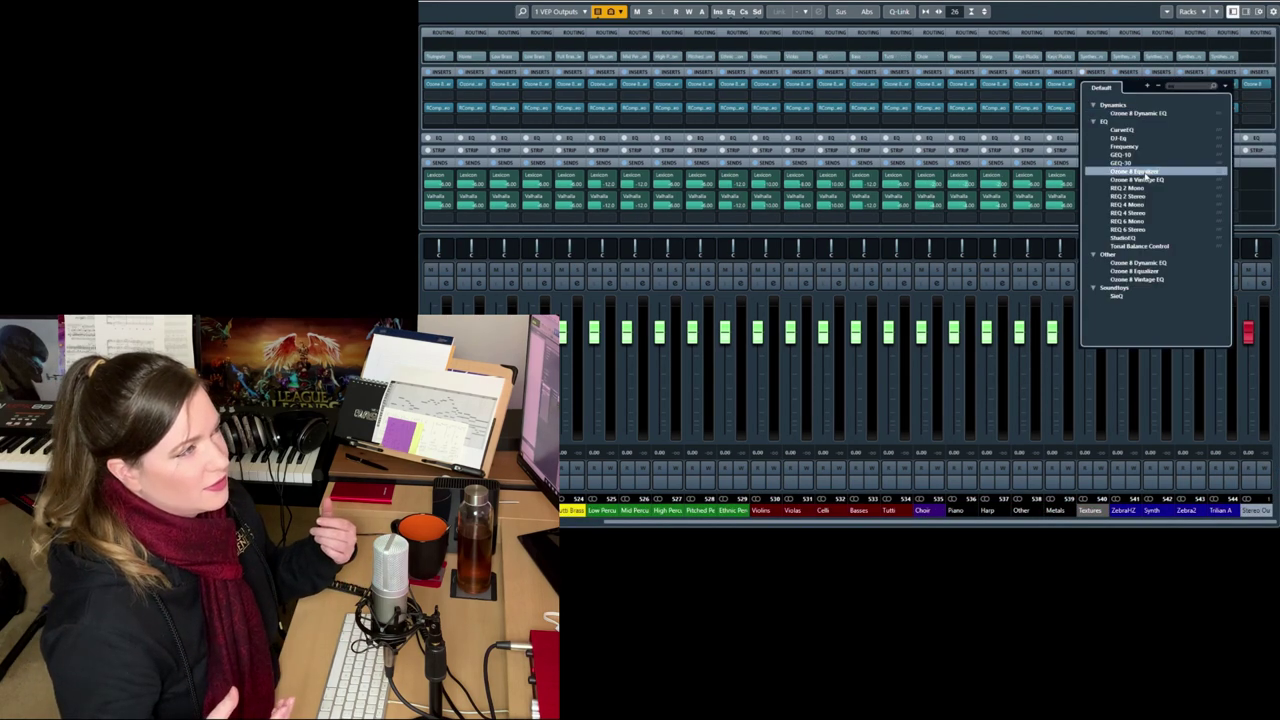
pyautogui.click(1146, 176)
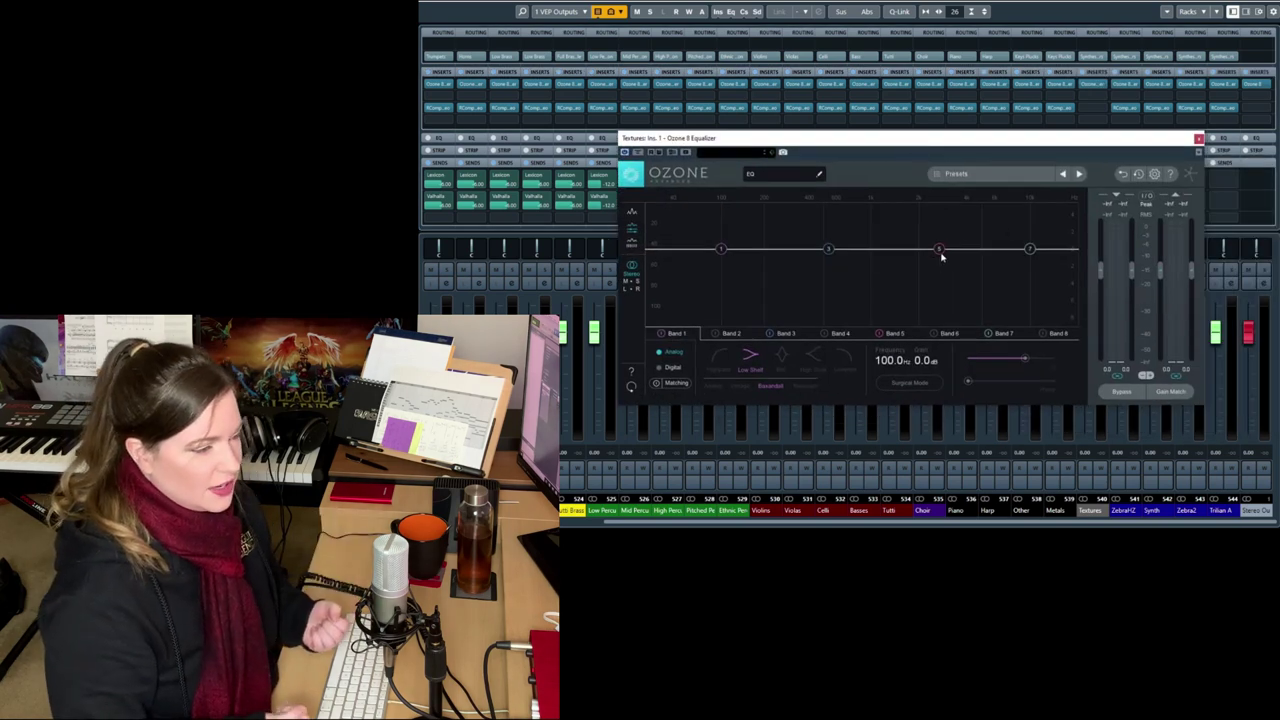
pyautogui.moveTo(940, 254)
pyautogui.mouseDown()
pyautogui.moveTo(940, 278)
pyautogui.moveTo(942, 251)
pyautogui.mouseUp()
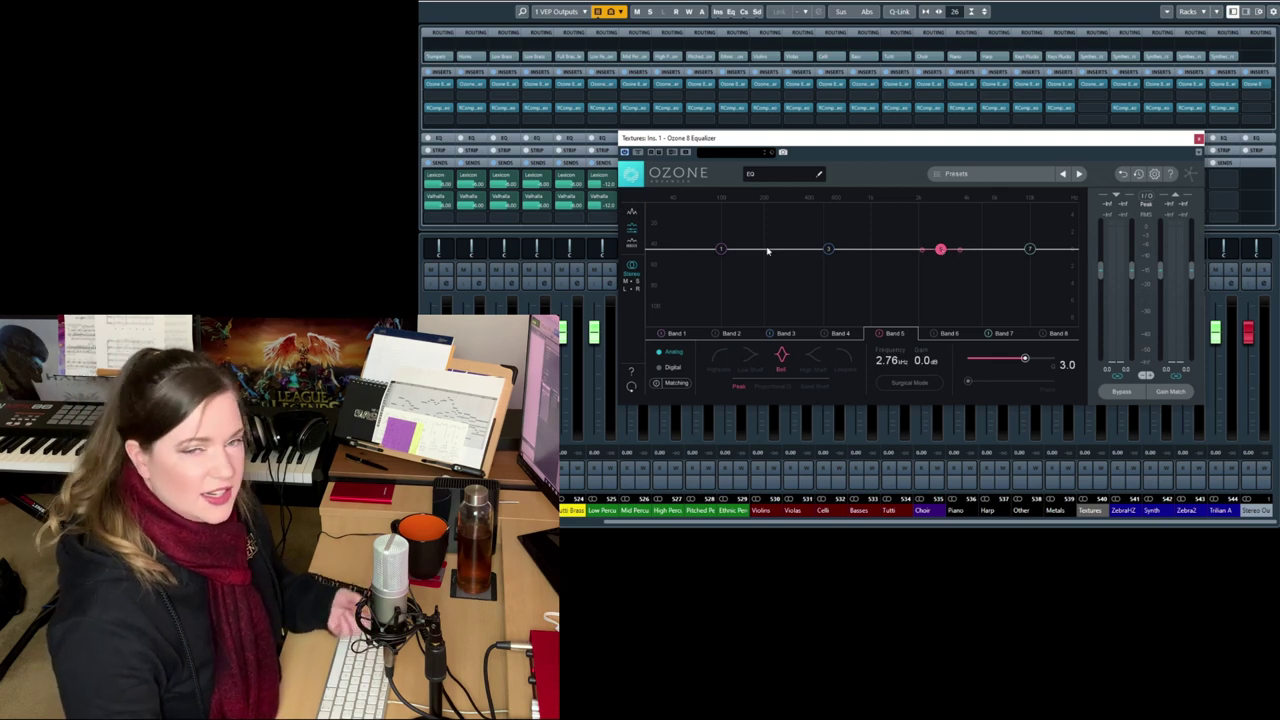
pyautogui.moveTo(829, 250); pyautogui.dragTo(800, 191)
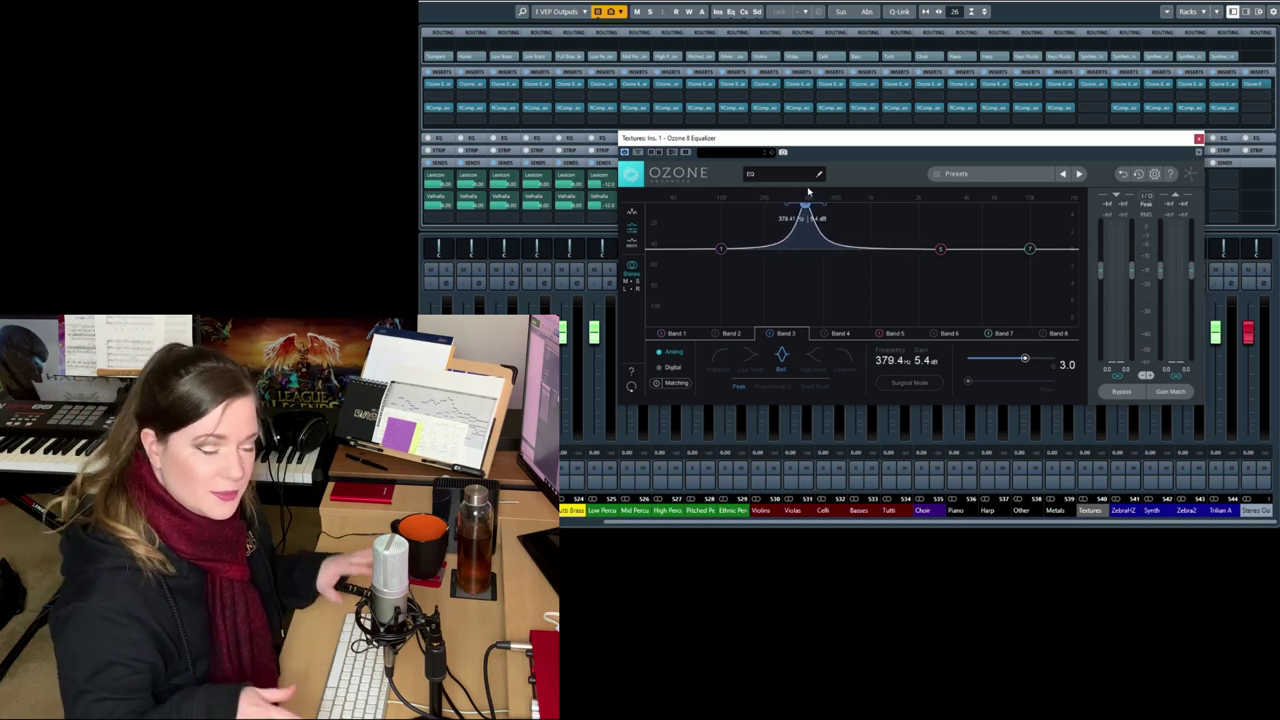
pyautogui.moveTo(808, 191); pyautogui.dragTo(831, 291)
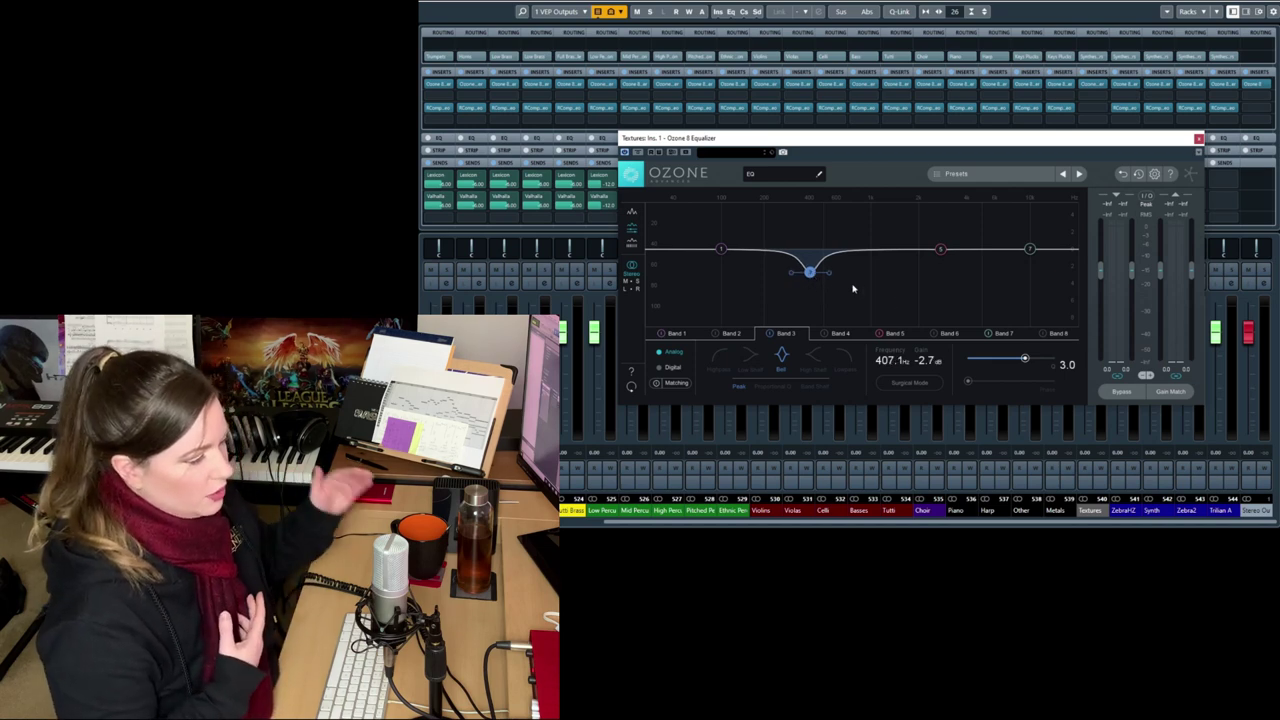
# - Make Band 1 a steep high-pass low cut at about 86 Hz
pyautogui.click(720, 249)
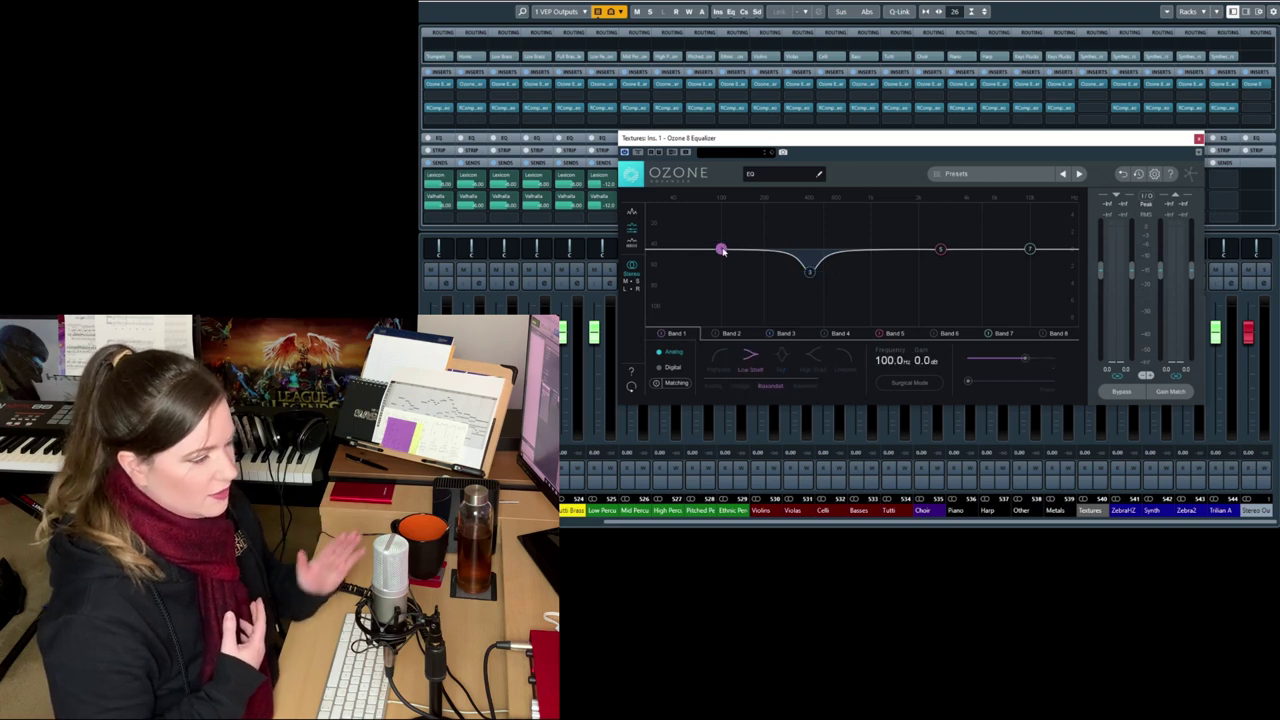
pyautogui.click(721, 362)
pyautogui.moveTo(1003, 360); pyautogui.dragTo(1027, 361)
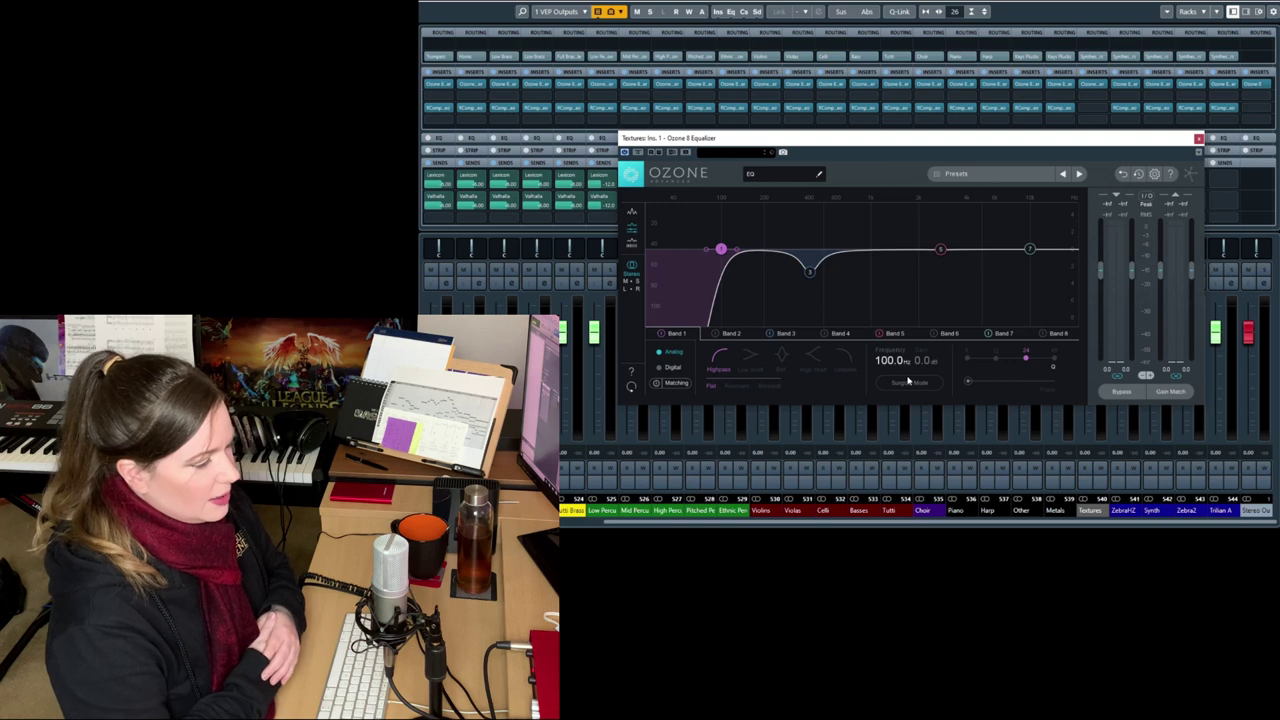
pyautogui.moveTo(876, 362); pyautogui.dragTo(896, 341)
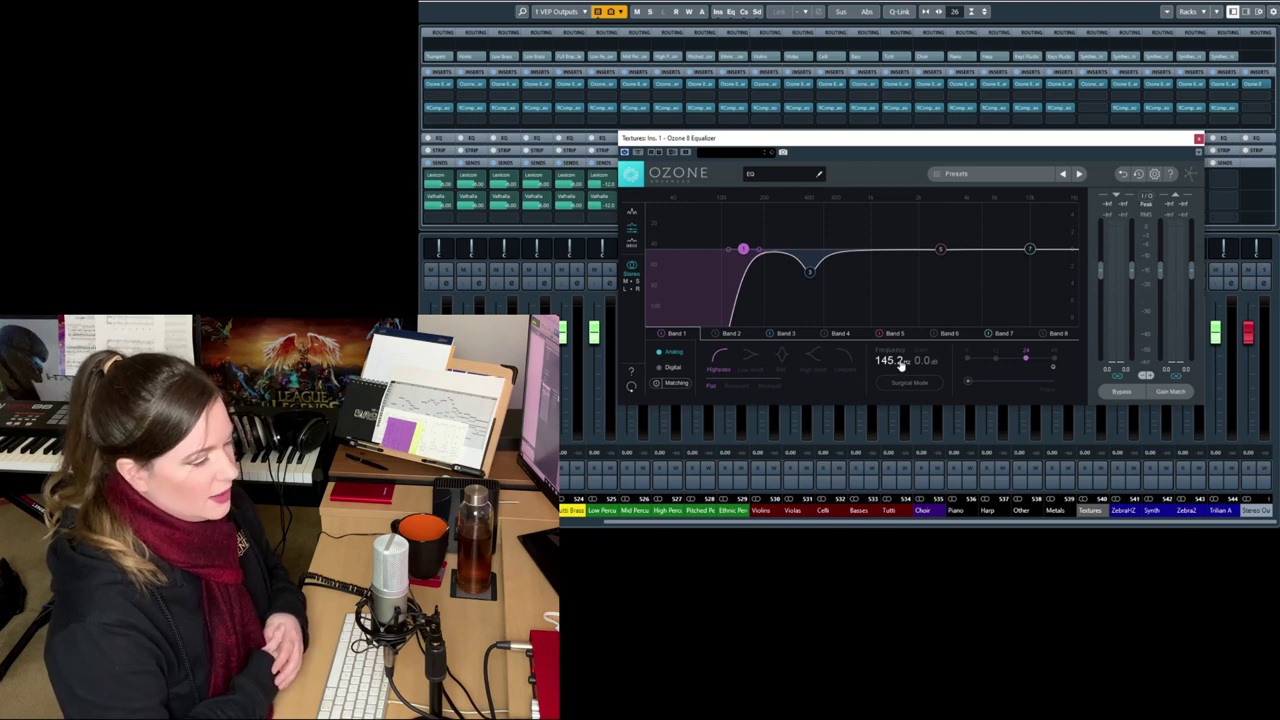
pyautogui.moveTo(900, 366); pyautogui.dragTo(892, 397)
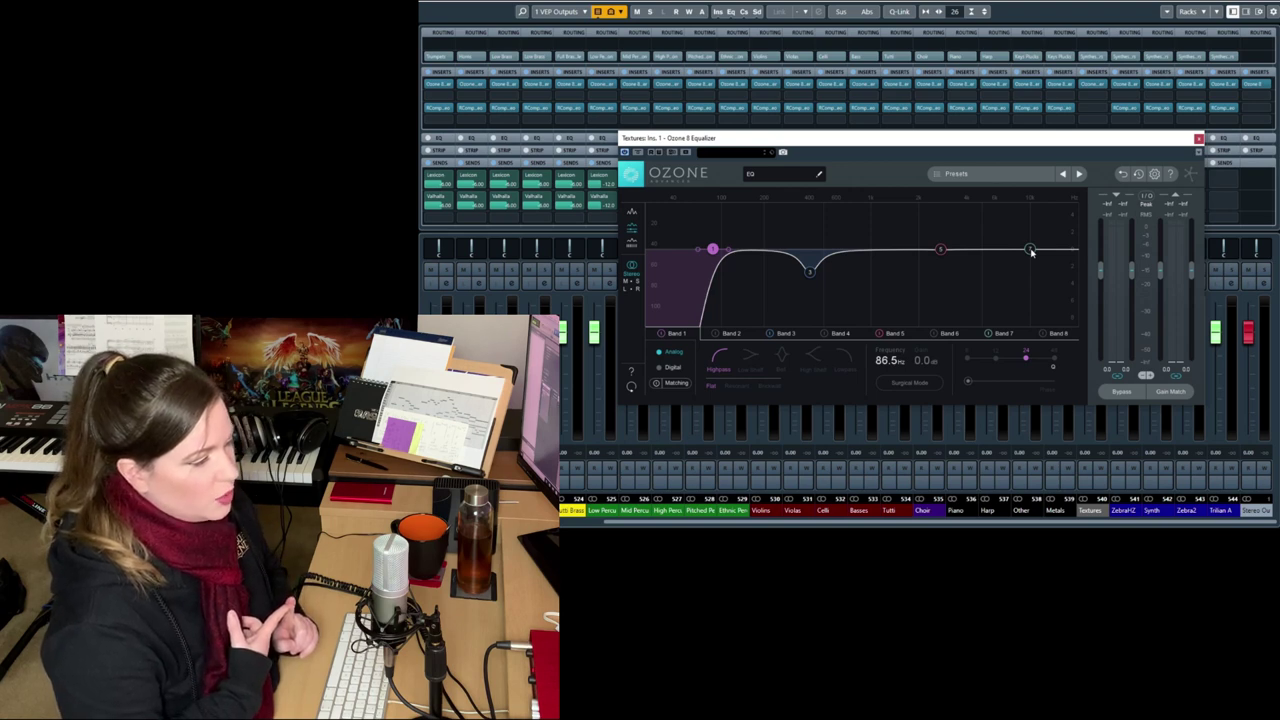
# - Set Band 5 to a narrow -2.0 dB dip at 4.07 kHz with Q 7.0
pyautogui.click(1030, 250)
pyautogui.moveTo(944, 250); pyautogui.dragTo(968, 266)
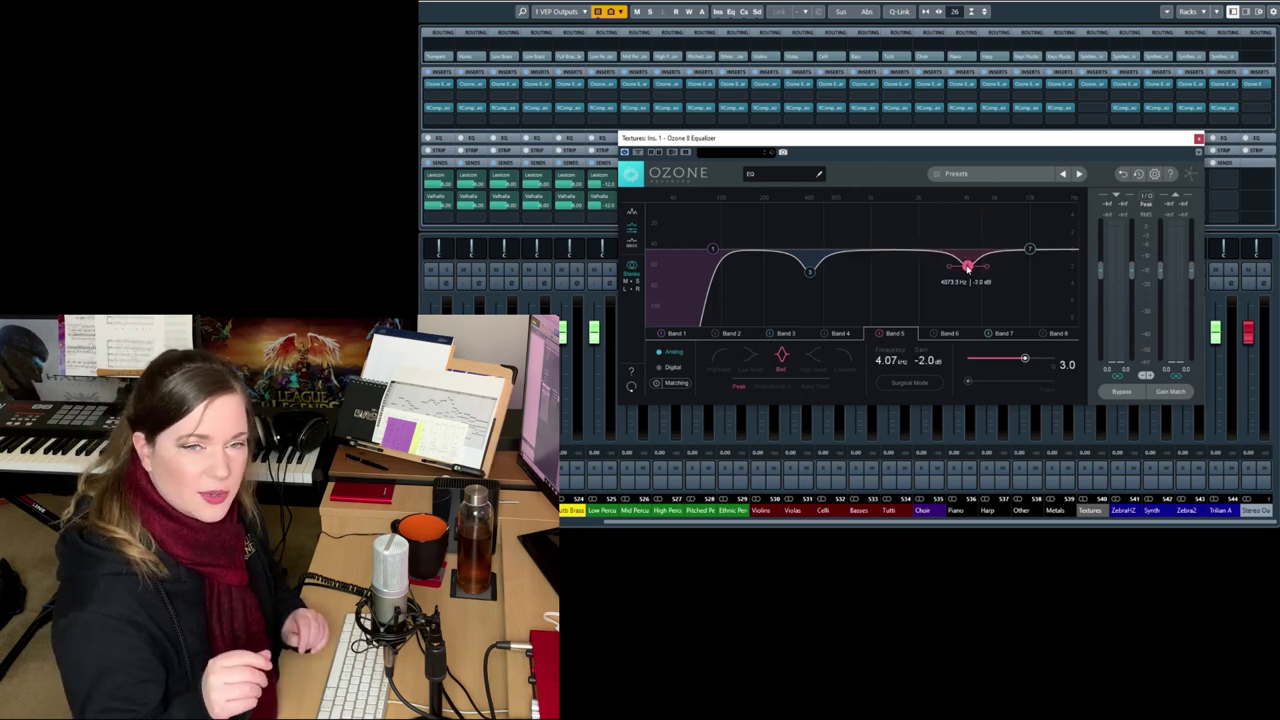
pyautogui.moveTo(1025, 358); pyautogui.dragTo(1043, 362)
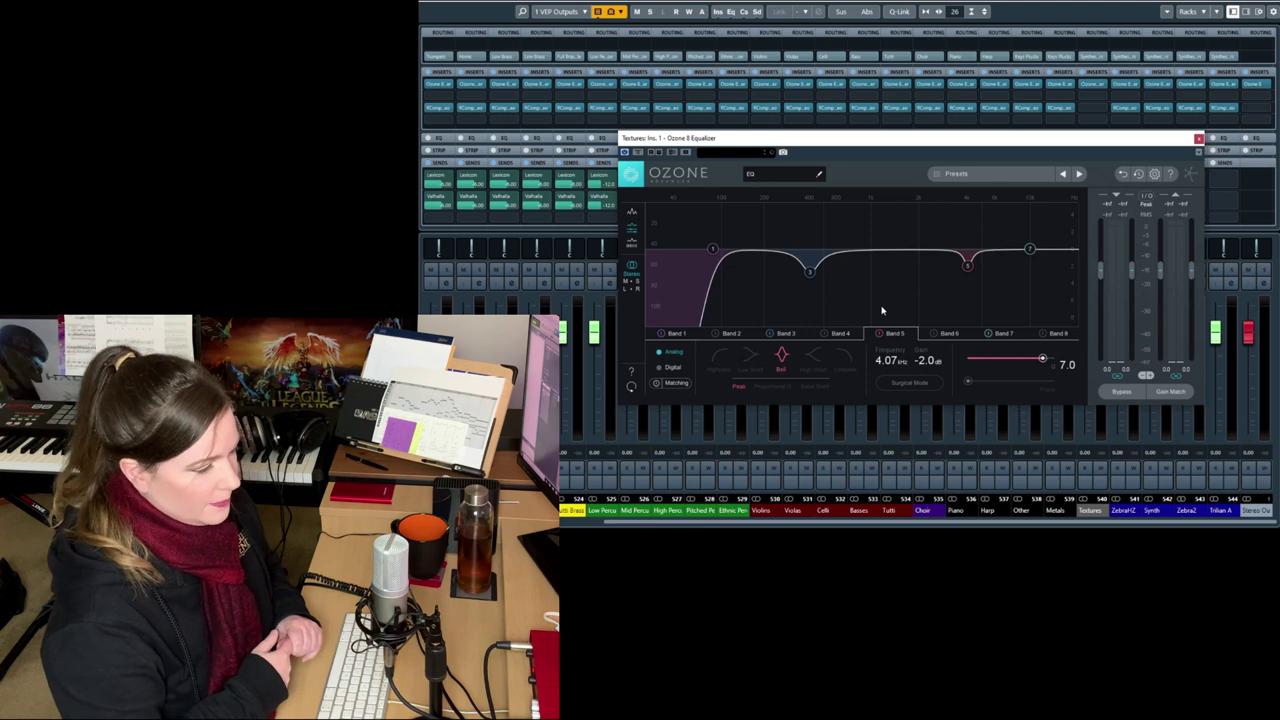
# - Lift the Band 7 high shelf 1.0 dB at 12.1 kHz and bring up the EQ preset list
pyautogui.click(1030, 249)
pyautogui.moveTo(1030, 249); pyautogui.dragTo(1043, 236)
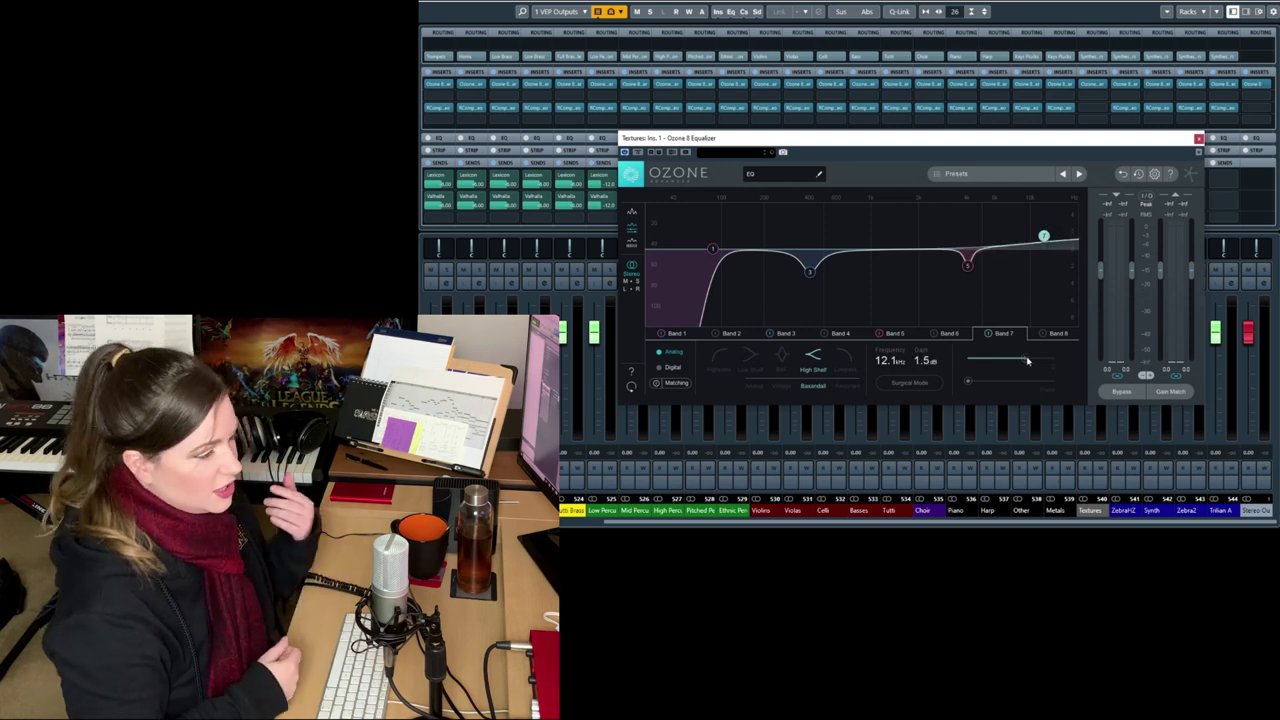
pyautogui.moveTo(1023, 358); pyautogui.dragTo(1063, 362)
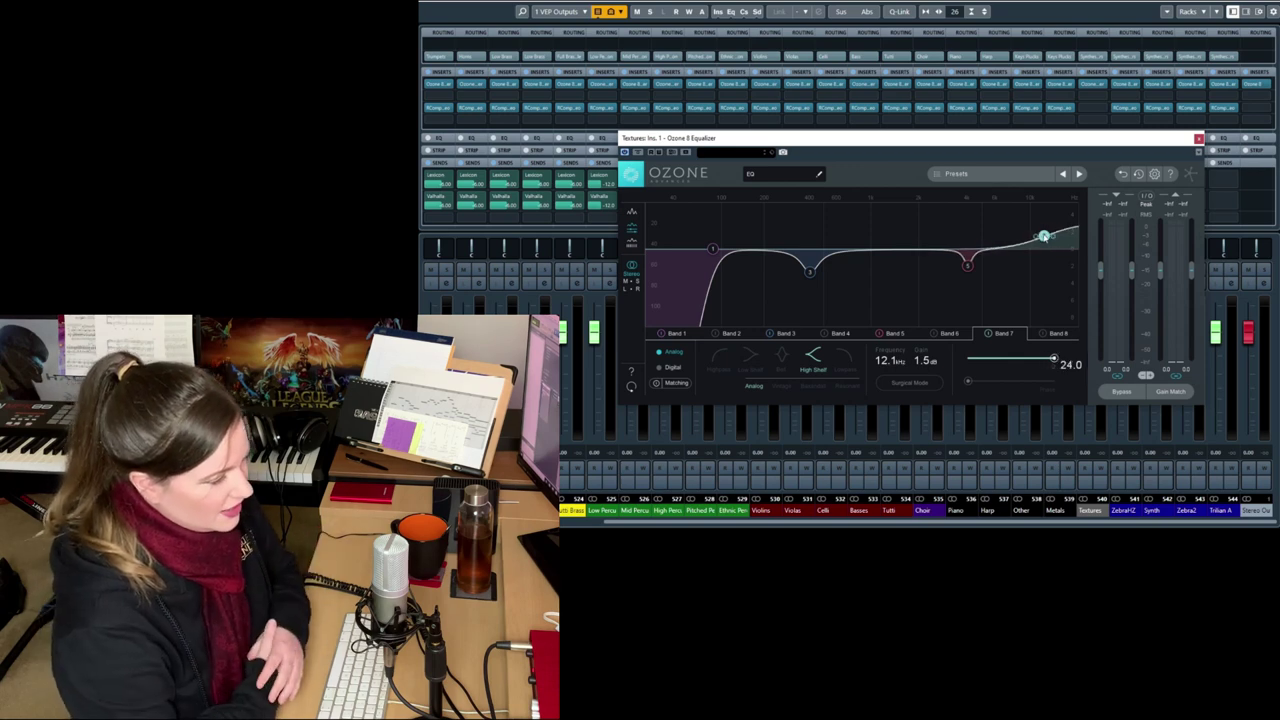
pyautogui.scroll(-3, 1043, 236)
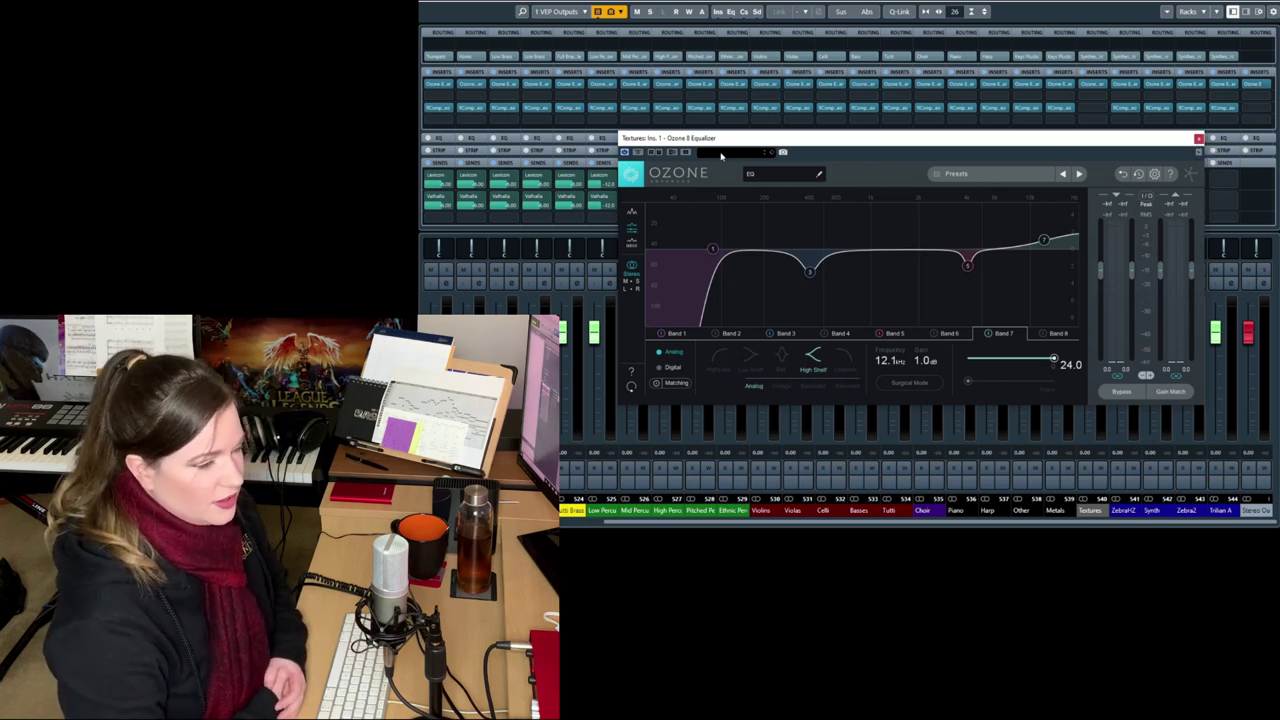
pyautogui.click(721, 155)
# - Close the EQ preset list unused and reshape Band 3 into a -2.6 dB dip at 505.9 Hz
pyautogui.scroll(5, 810, 306)
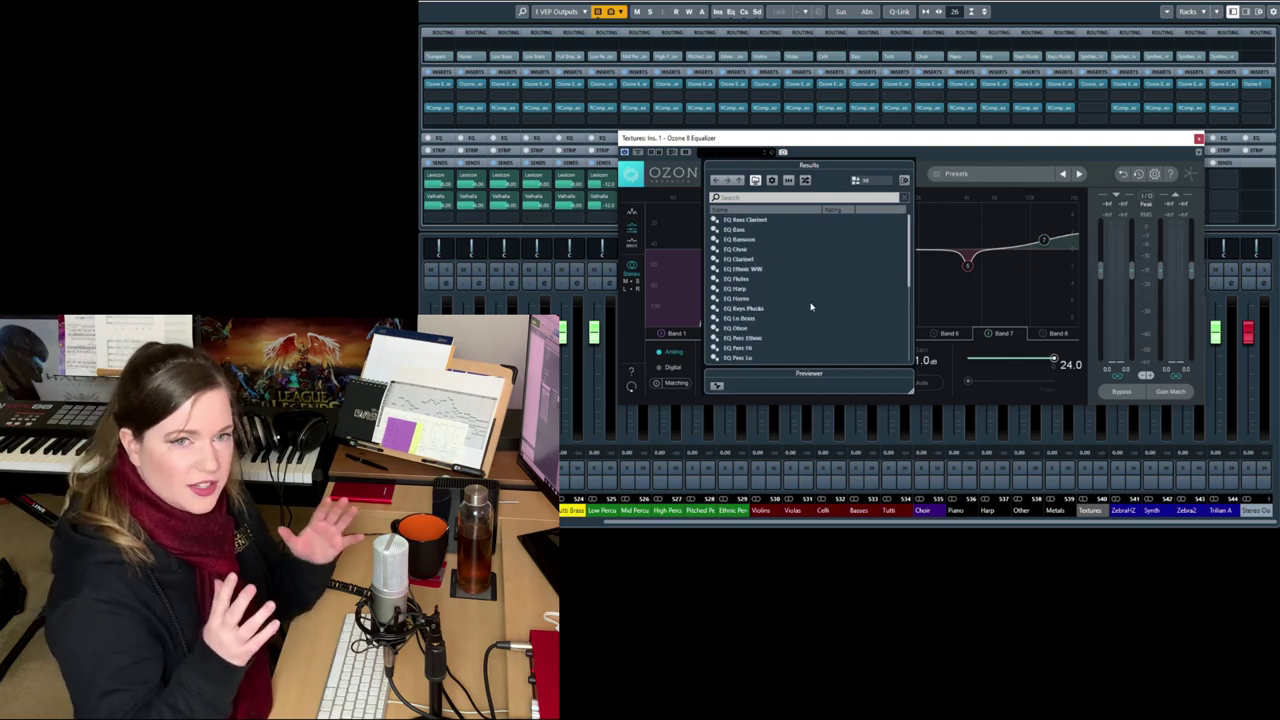
pyautogui.scroll(-6, 812, 306)
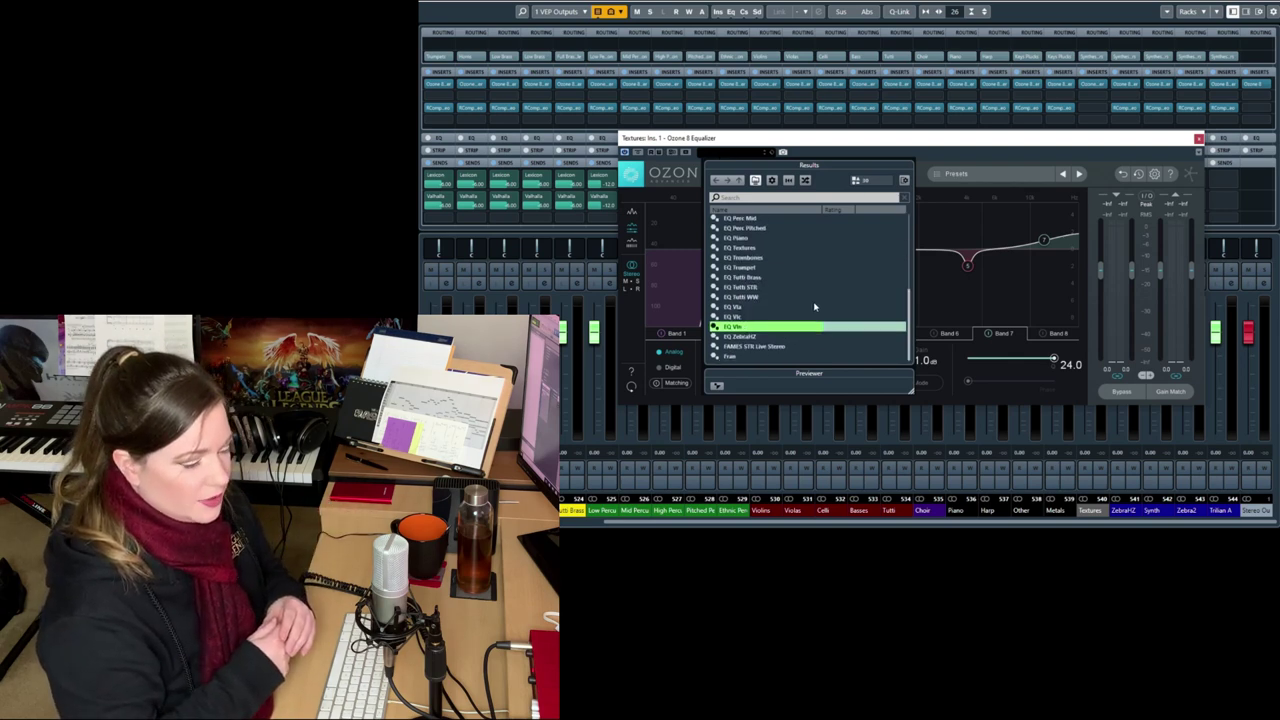
pyautogui.scroll(6, 815, 306)
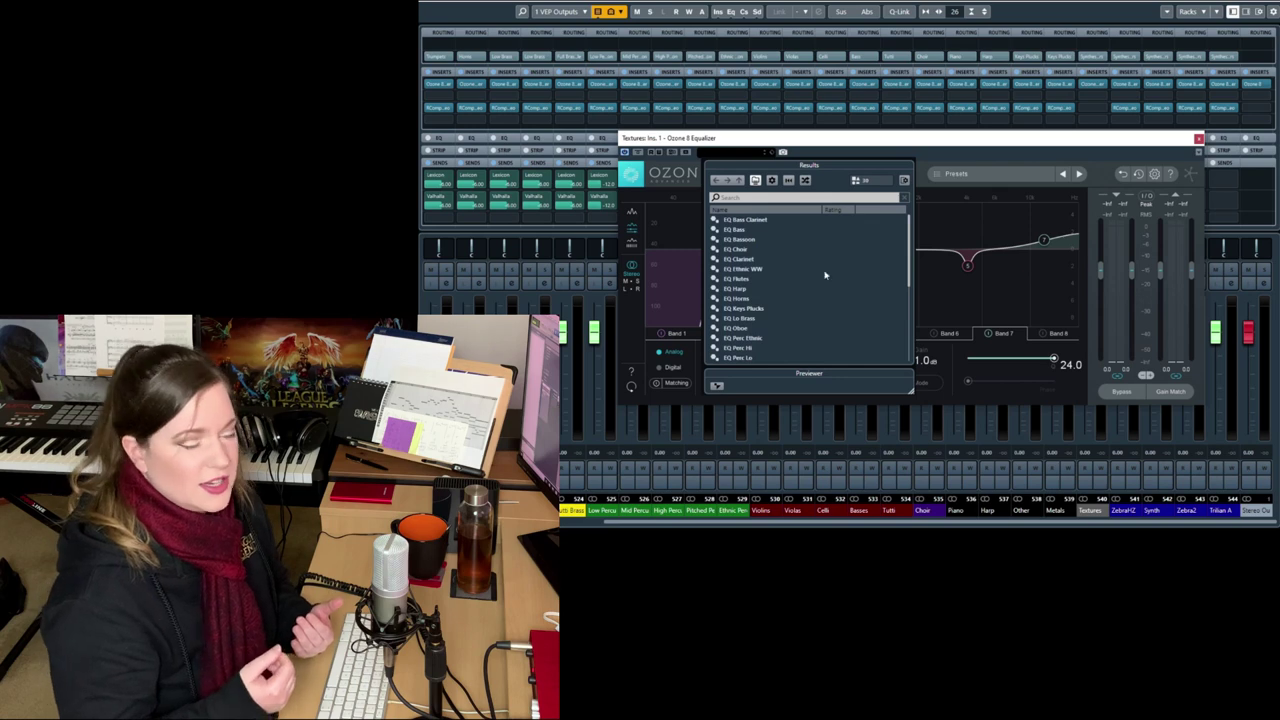
pyautogui.click(905, 149)
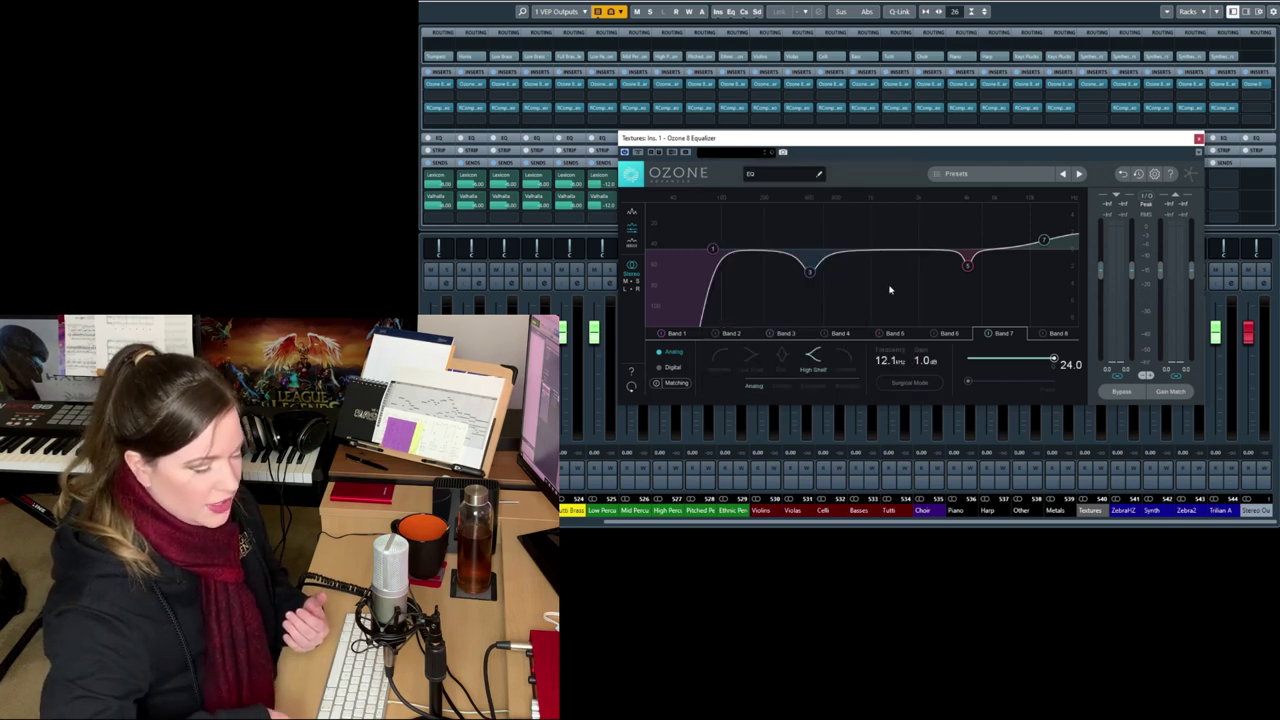
pyautogui.moveTo(810, 277)
pyautogui.mouseDown()
pyautogui.moveTo(806, 195)
pyautogui.moveTo(829, 188)
pyautogui.moveTo(803, 177)
pyautogui.moveTo(829, 195)
pyautogui.moveTo(824, 271)
pyautogui.mouseUp()
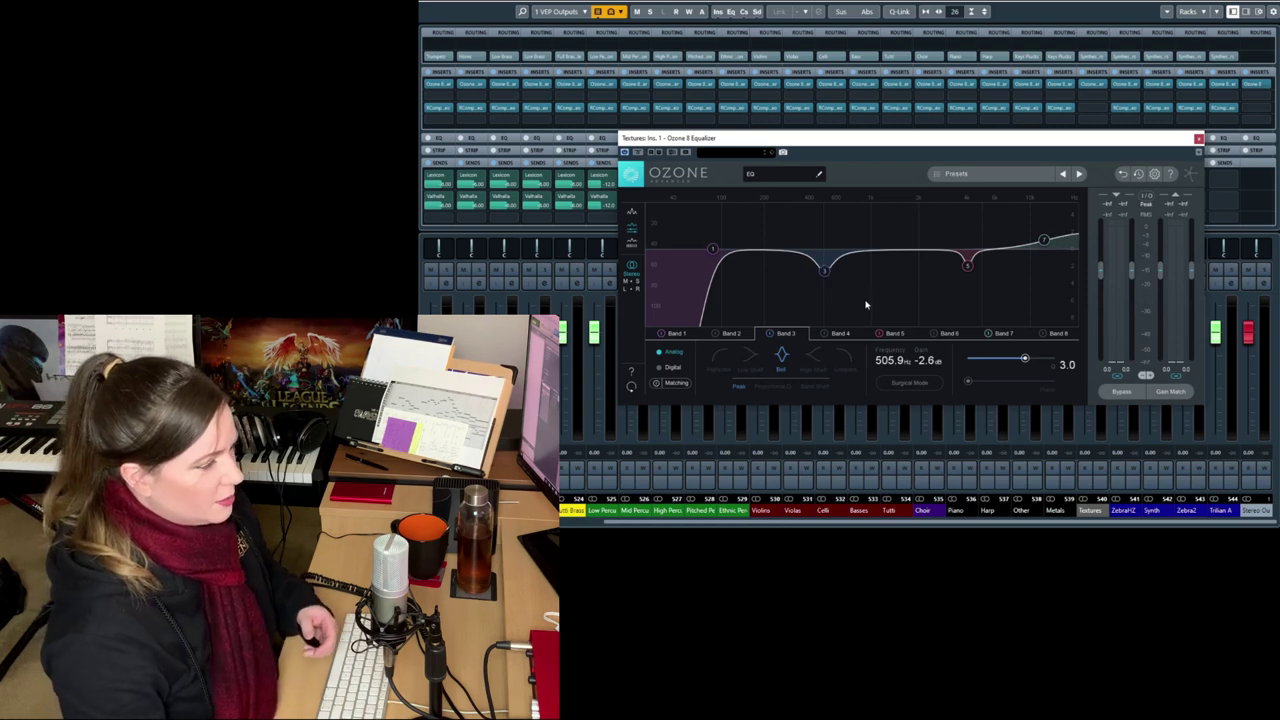
# - Close the Textures EQ and check the Trumpets RCompressor window, then close it
pyautogui.click(1199, 138)
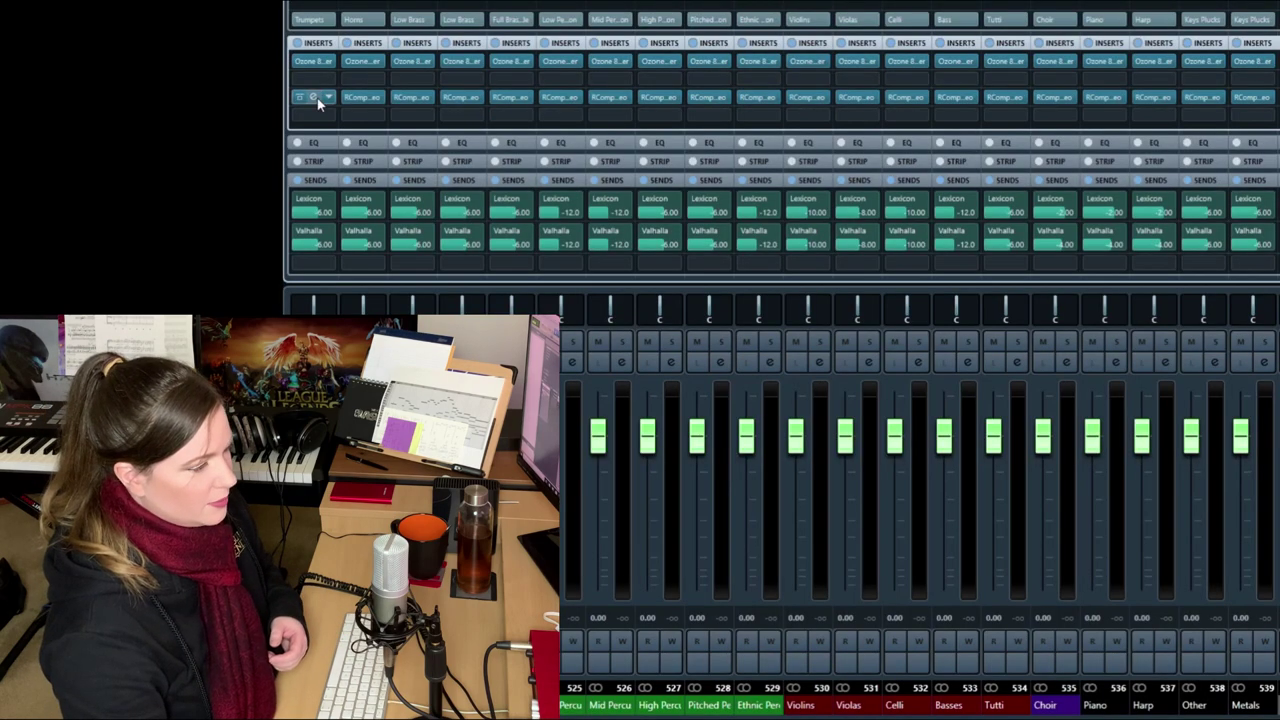
pyautogui.click(440, 109)
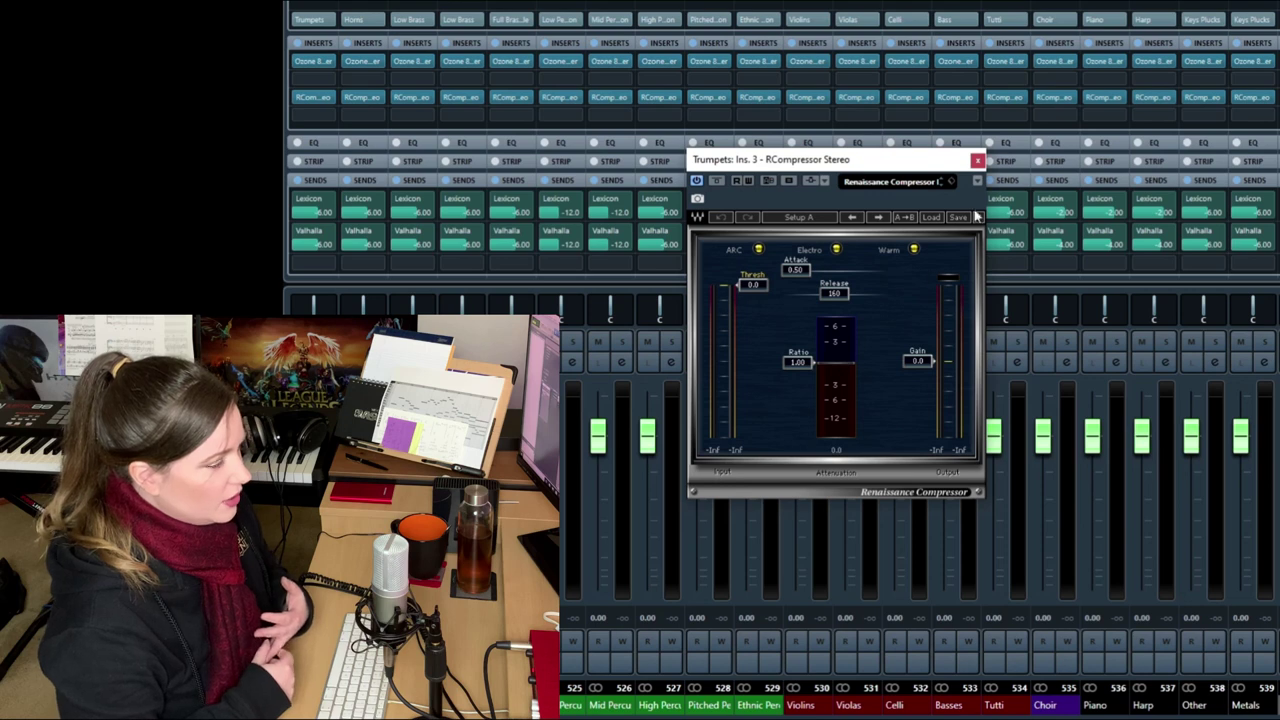
pyautogui.click(978, 160)
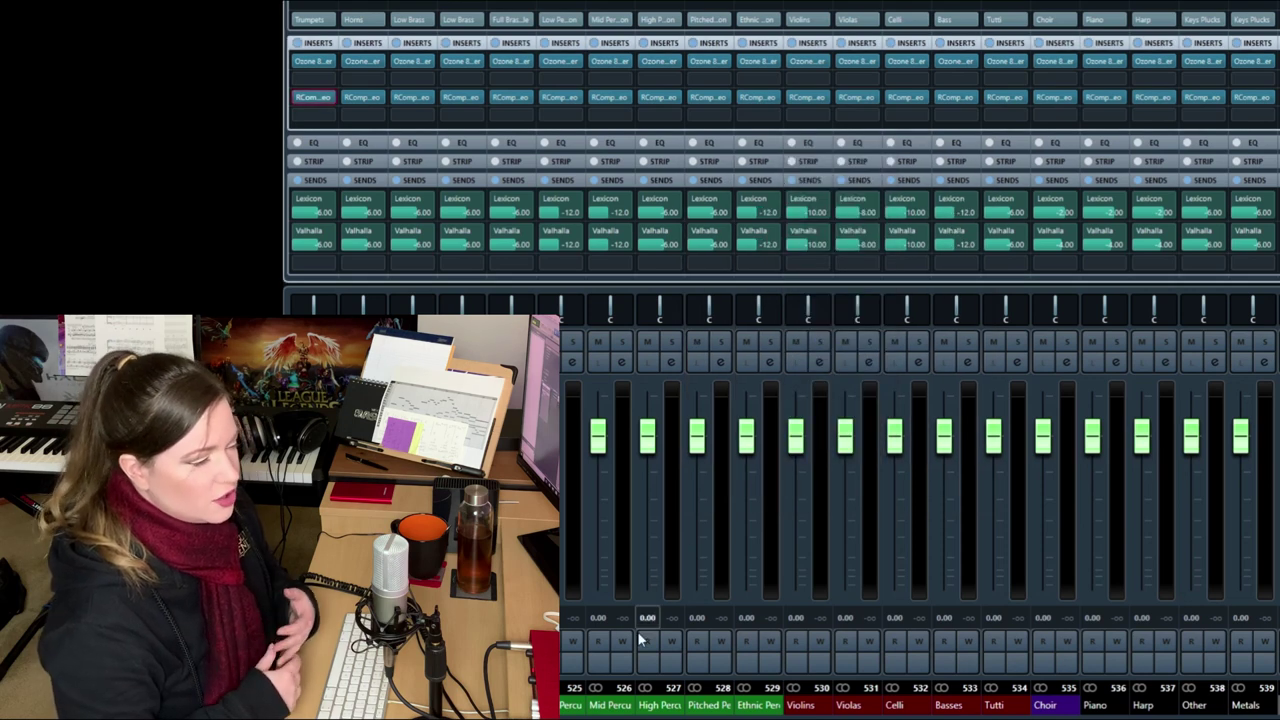
# - Adjust the Low Percussion RCompressor threshold, reset it to 0.0 threshold, 1.00 ratio, and close it
pyautogui.click(577, 705)
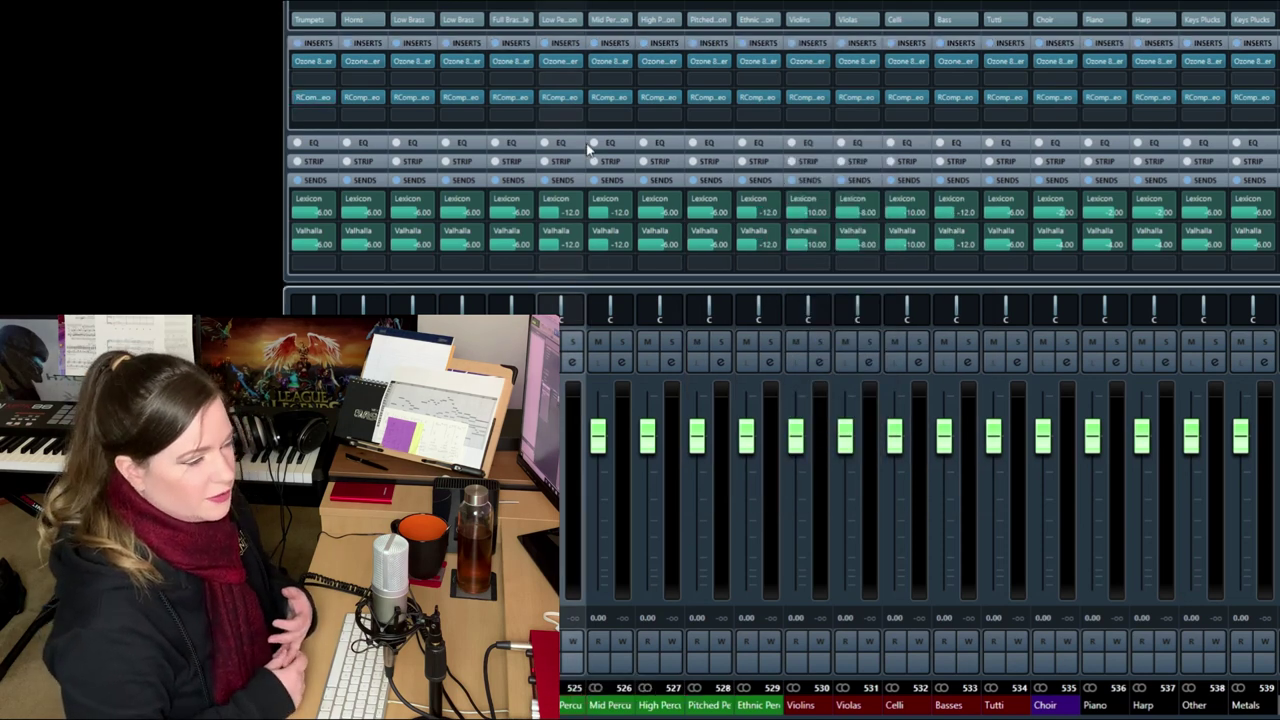
pyautogui.click(562, 98)
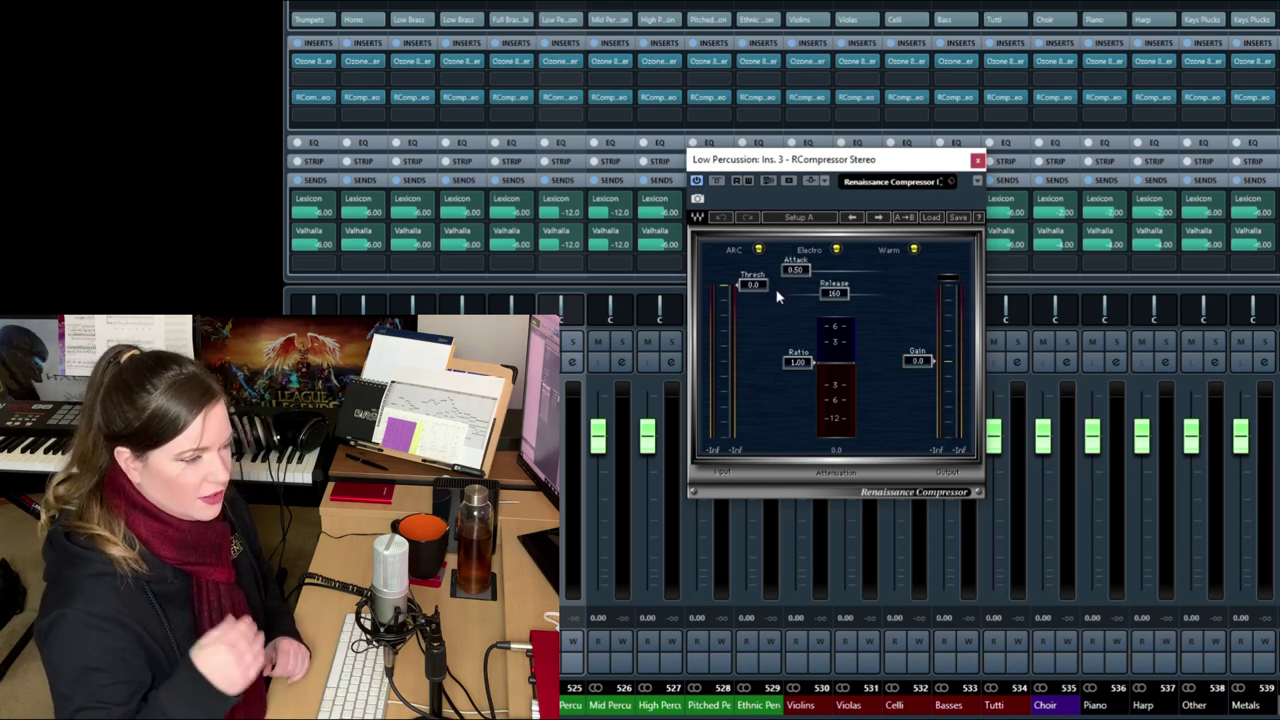
pyautogui.moveTo(763, 283)
pyautogui.mouseDown()
pyautogui.moveTo(763, 304)
pyautogui.moveTo(800, 332)
pyautogui.moveTo(800, 371)
pyautogui.moveTo(877, 449)
pyautogui.mouseUp()
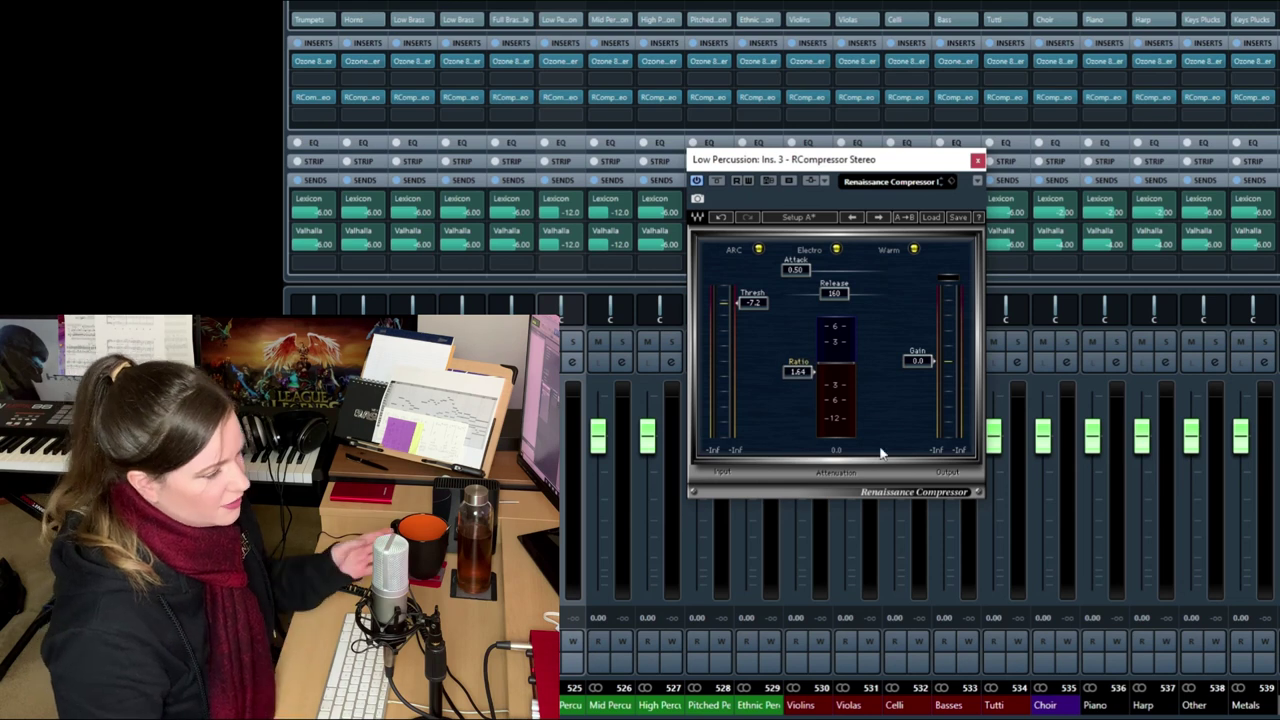
pyautogui.keyDown('alt'); pyautogui.click(798, 368); pyautogui.keyUp('alt')
pyautogui.keyDown('alt'); pyautogui.click(752, 300); pyautogui.keyUp('alt')
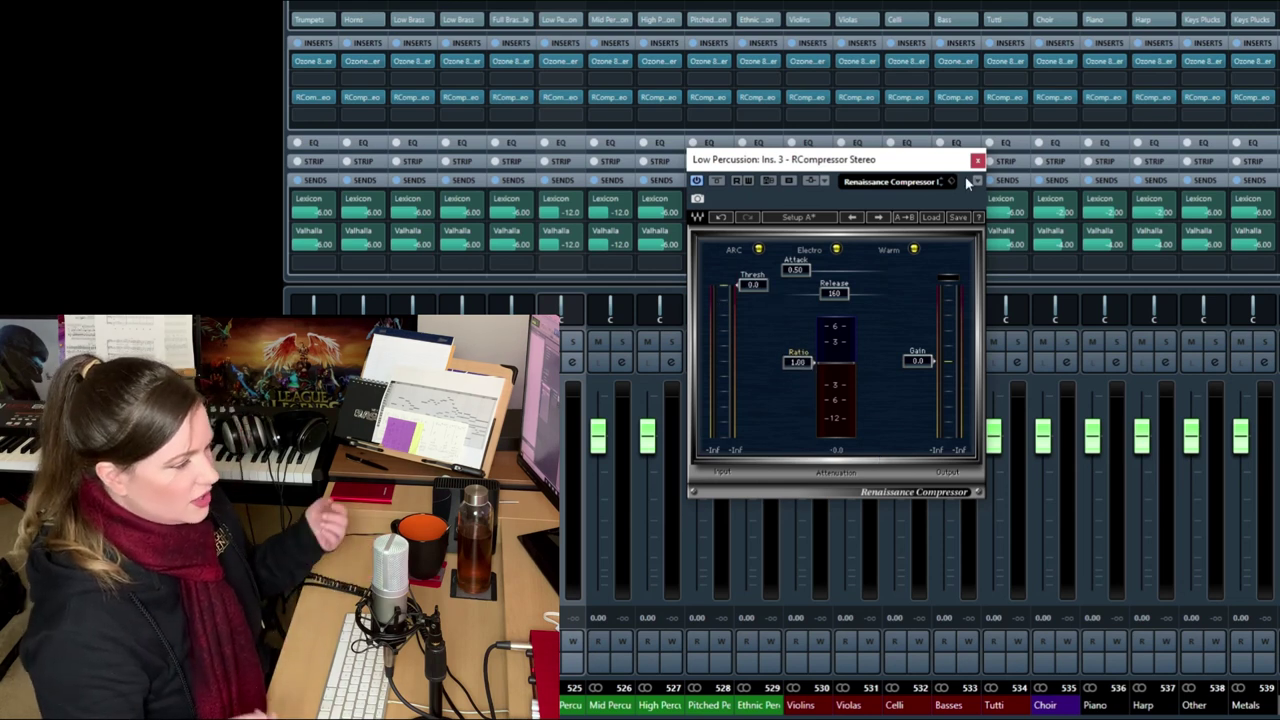
pyautogui.click(977, 162)
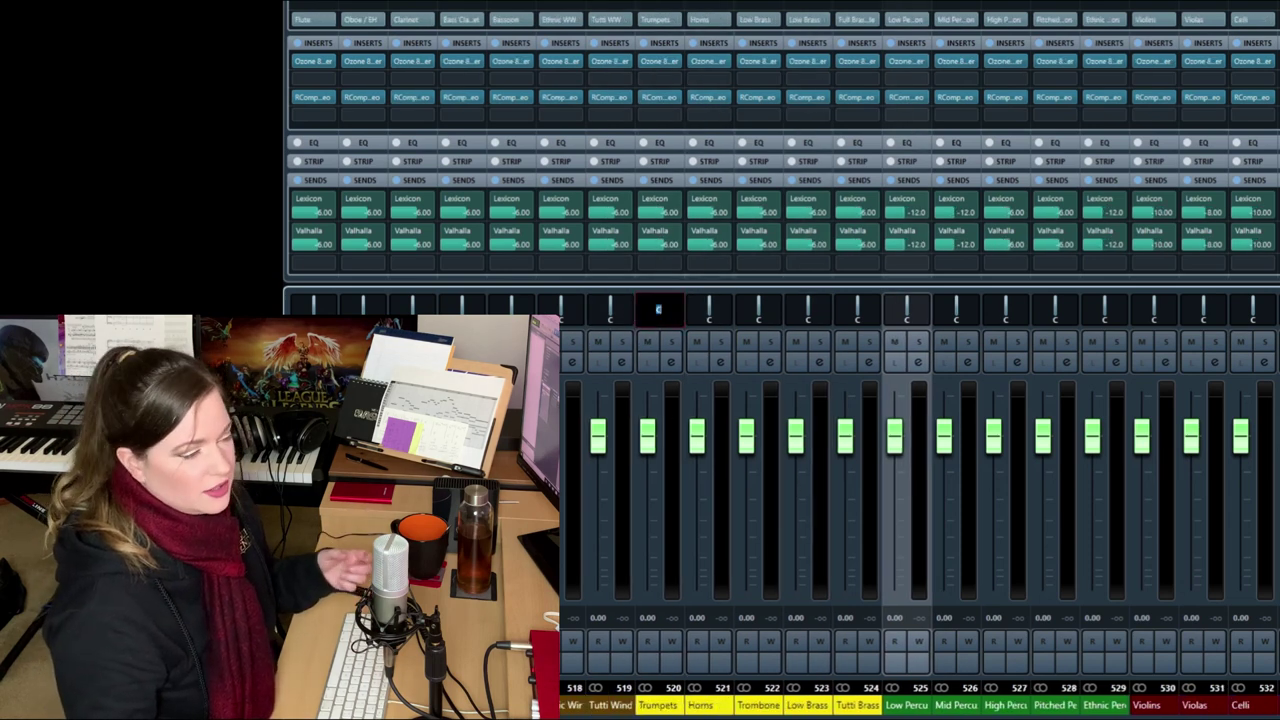
pyautogui.doubleClick(664, 313)
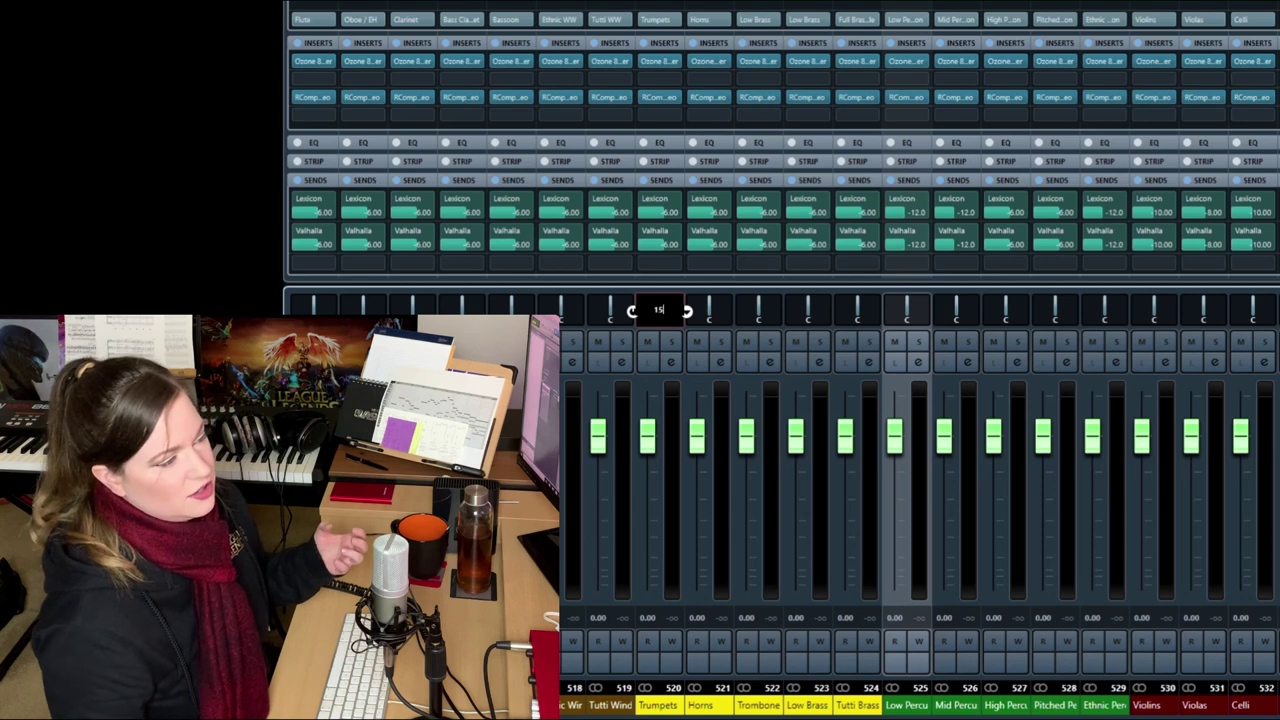
pyautogui.write('15')
pyautogui.press('Return')
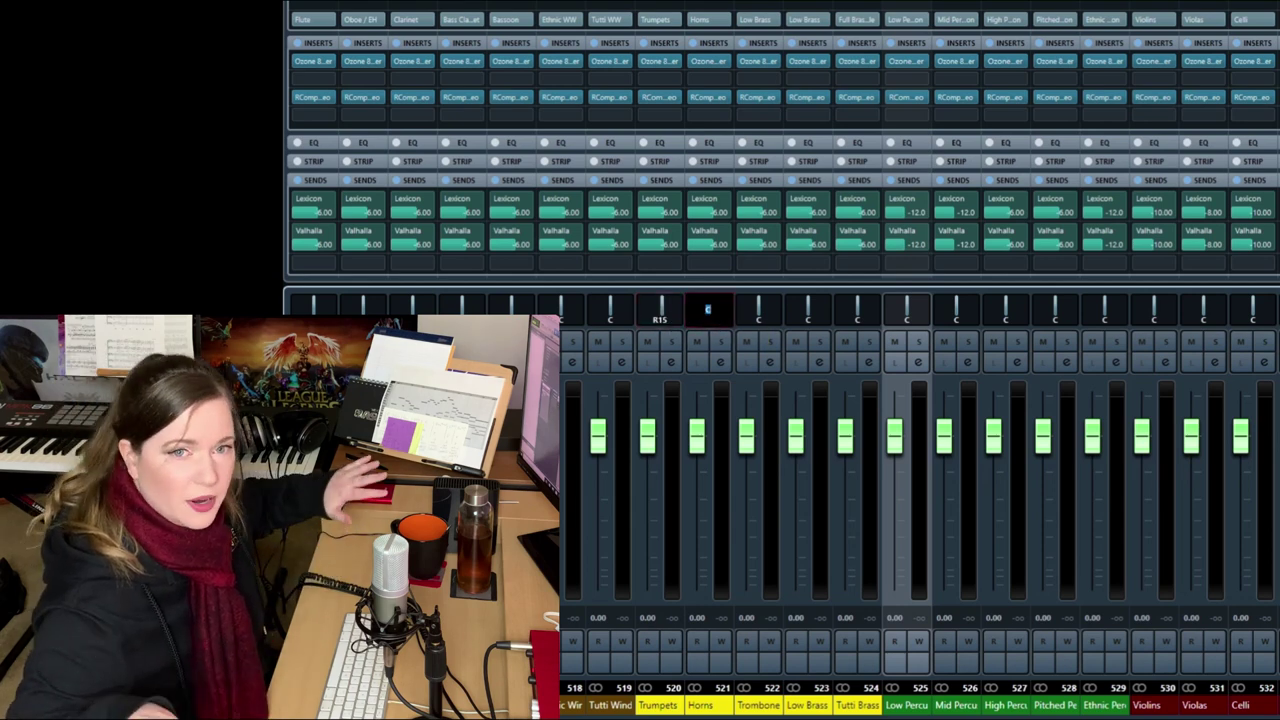
pyautogui.moveTo(708, 310); pyautogui.dragTo(710, 314)
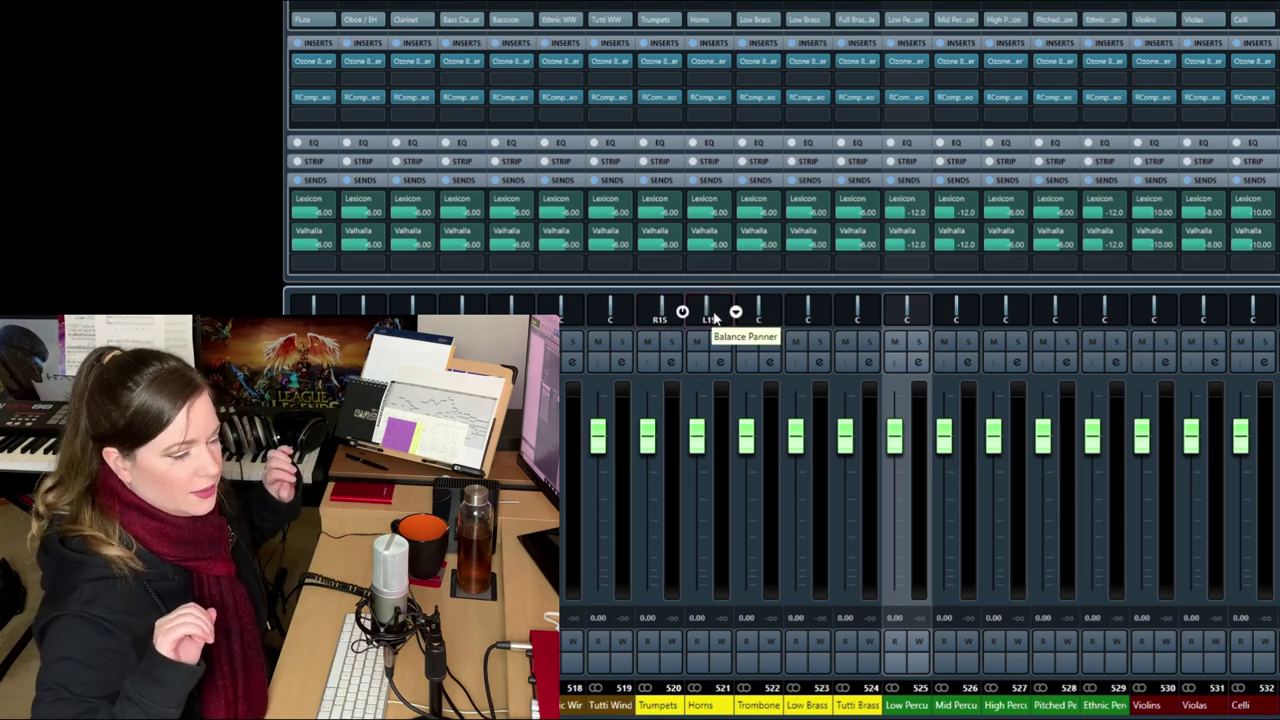
pyautogui.doubleClick(757, 312)
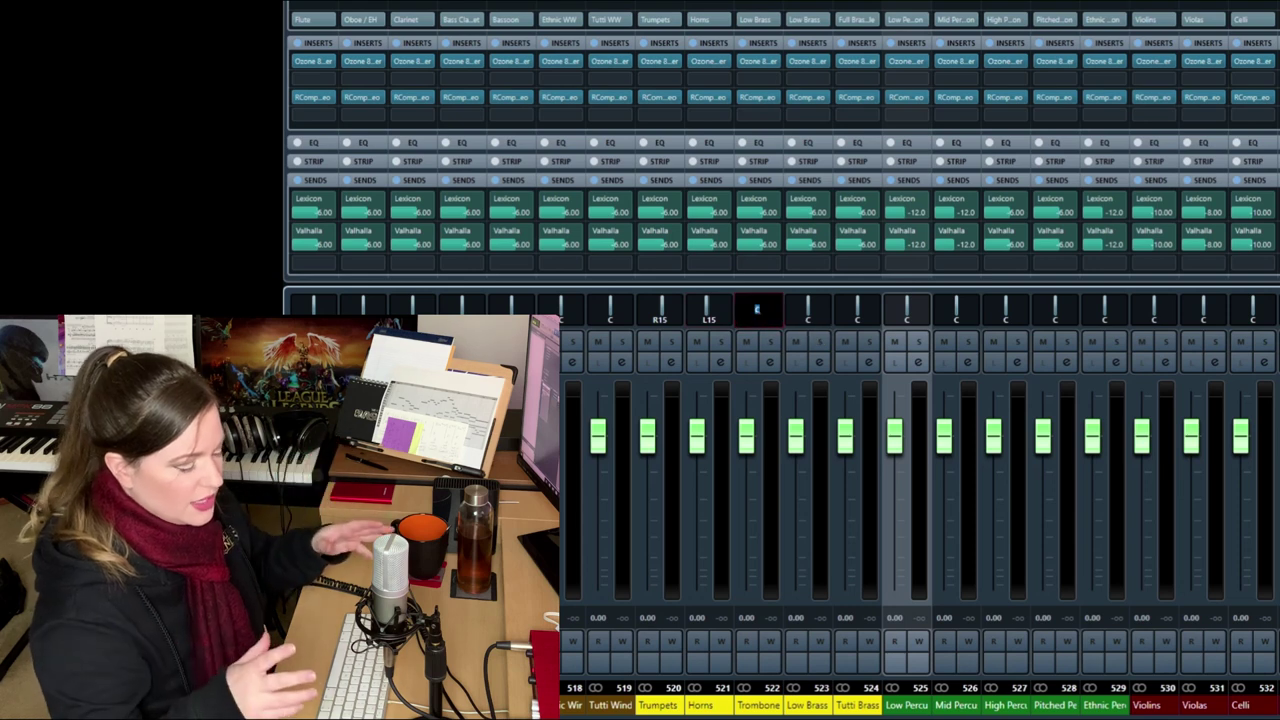
pyautogui.write('15')
pyautogui.press('Return')
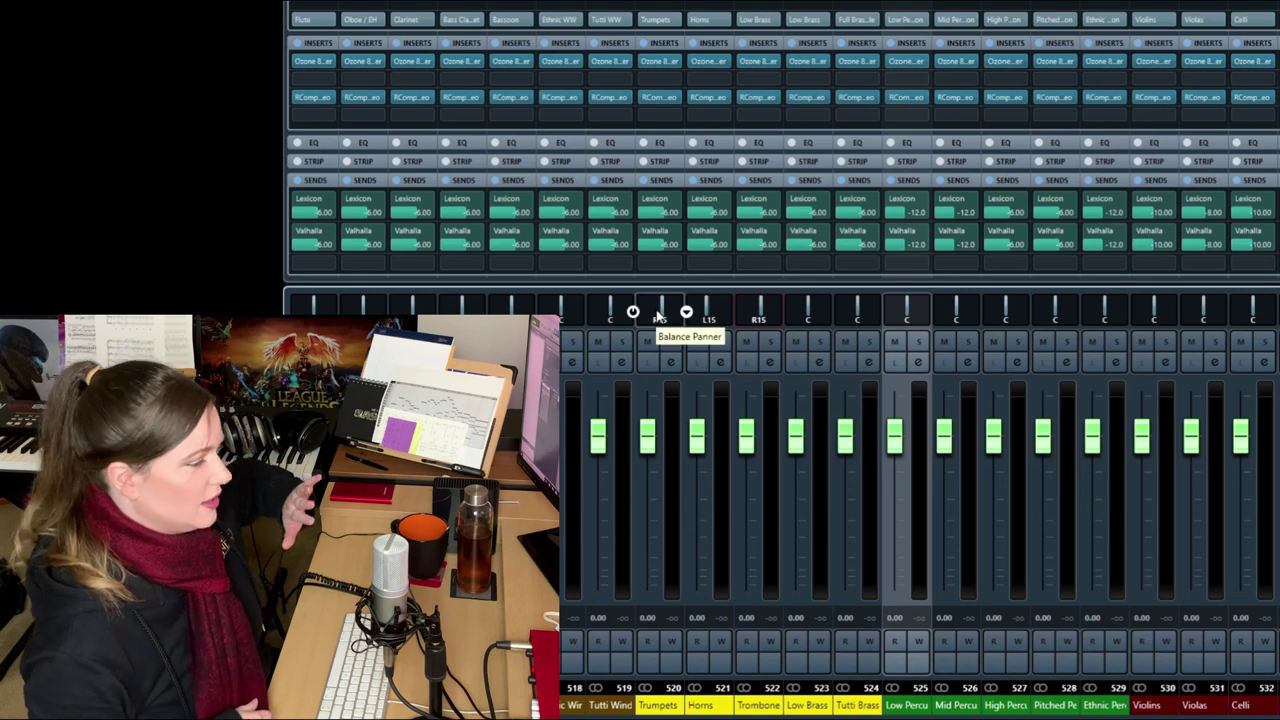
pyautogui.doubleClick(659, 310)
pyautogui.write('0')
pyautogui.press('Return')
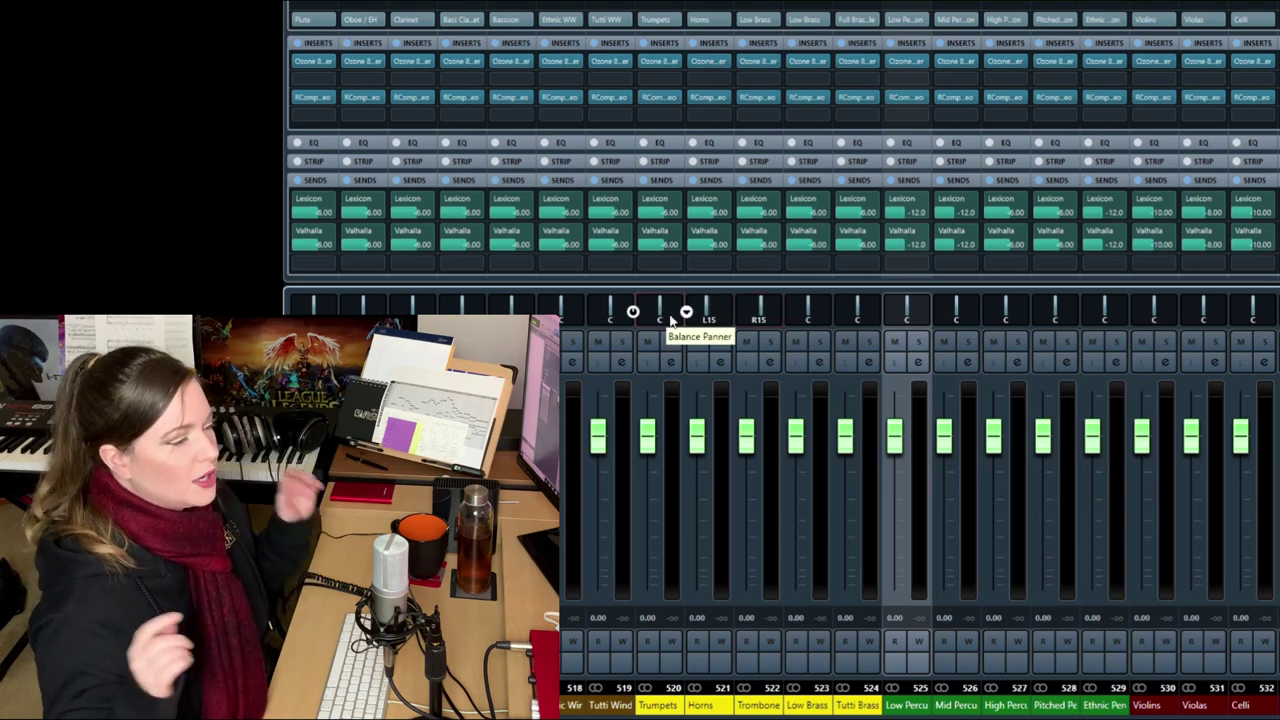
pyautogui.doubleClick(710, 313)
pyautogui.write('0')
pyautogui.press('Return')
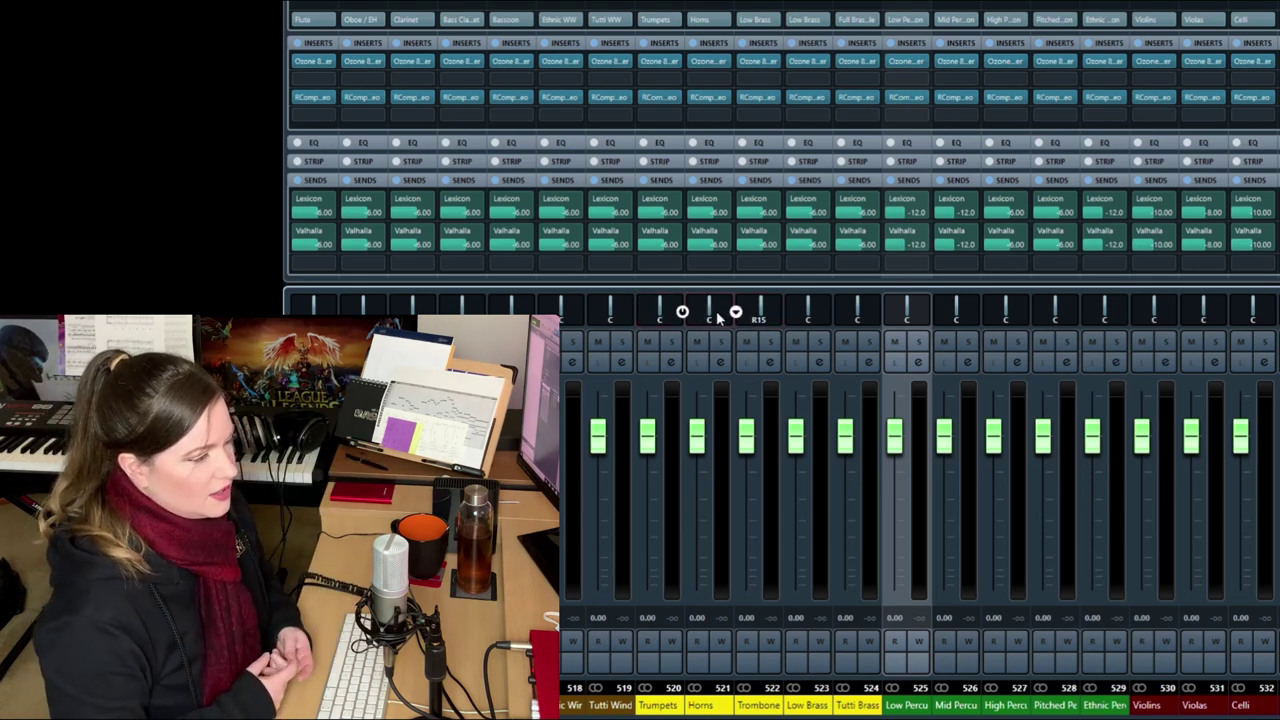
pyautogui.doubleClick(760, 313)
pyautogui.write('0')
pyautogui.press('Return')
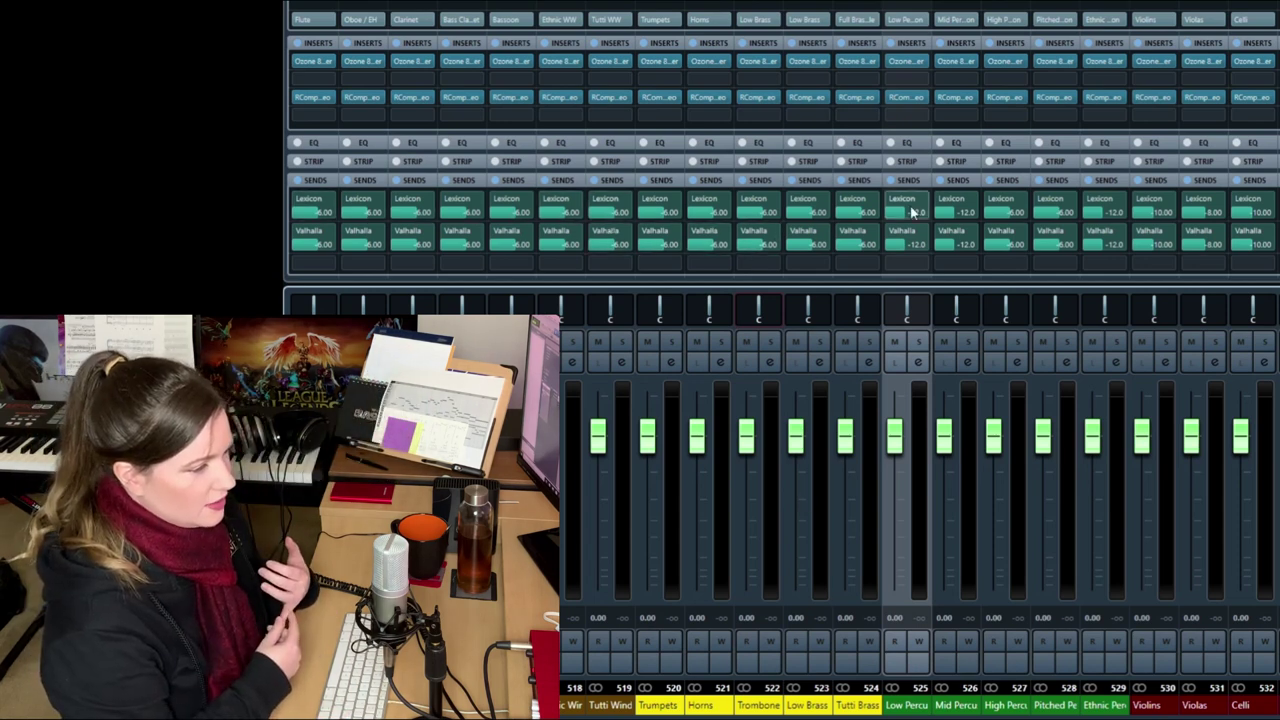
# - Recall the '5: FX' mixer configuration and select the Lexicon and Valhalla reverb channels
pyautogui.click(470, 2)
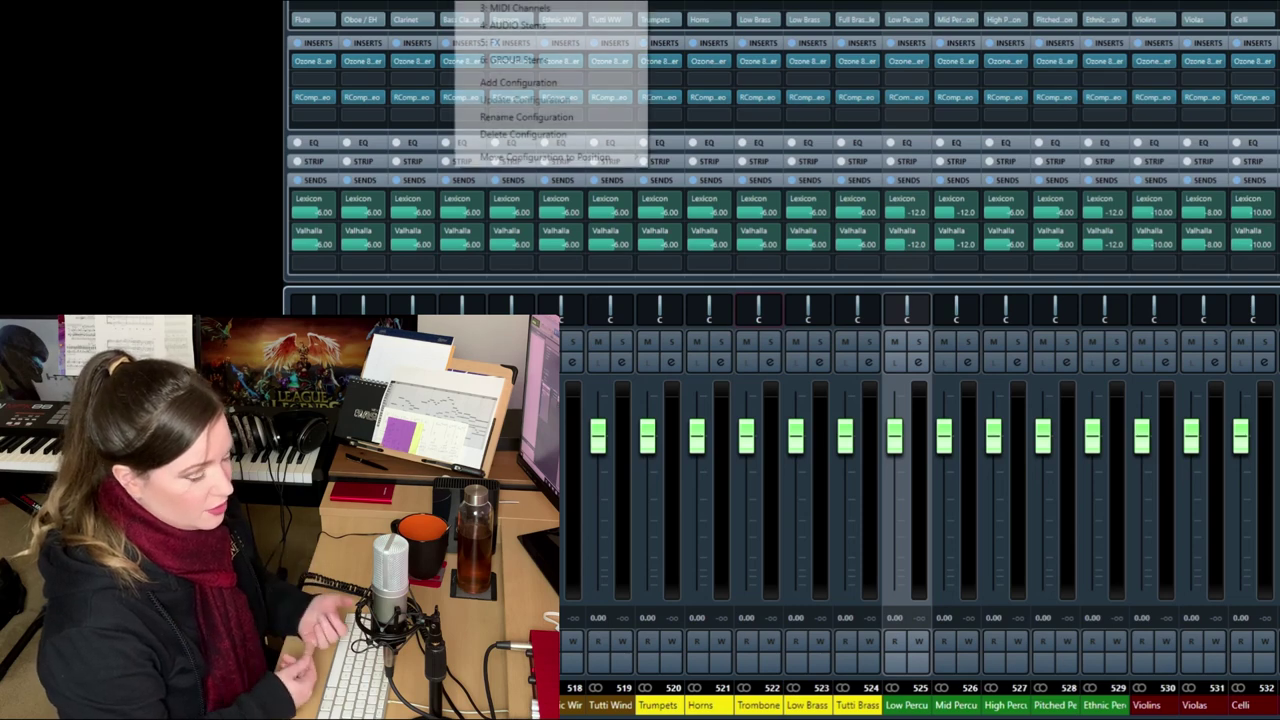
pyautogui.click(527, 43)
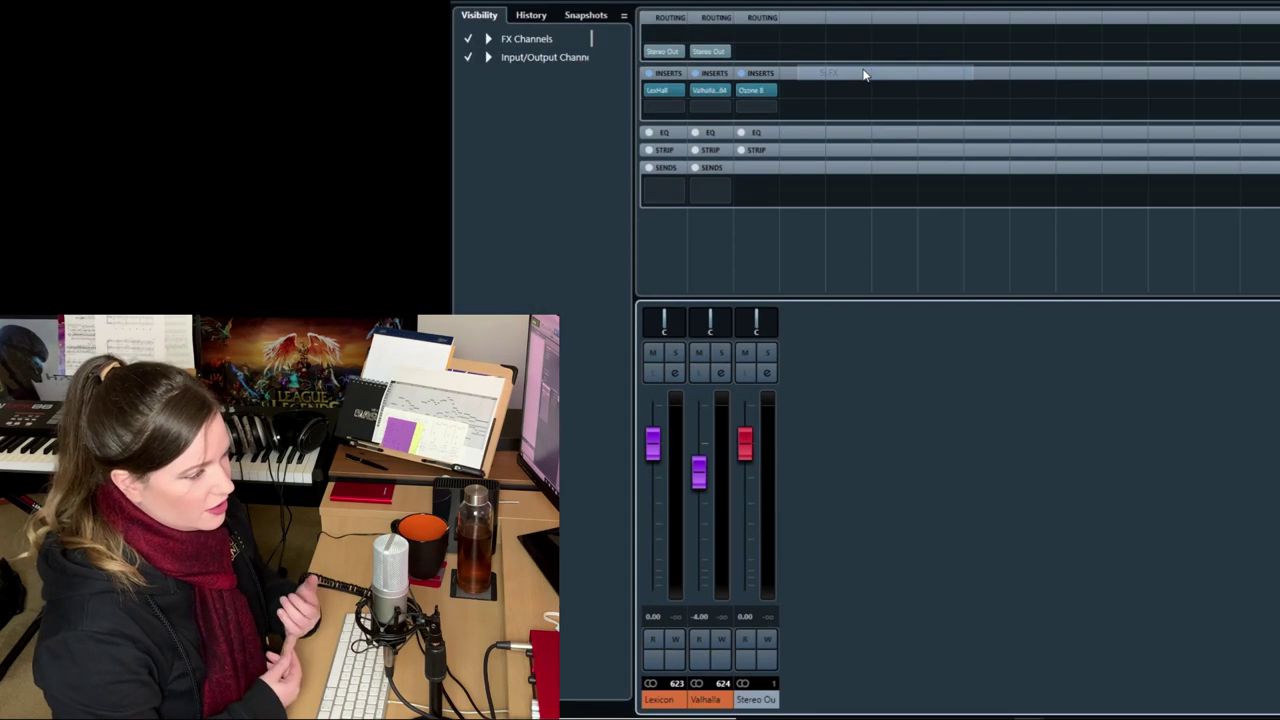
pyautogui.click(662, 703)
pyautogui.click(701, 704)
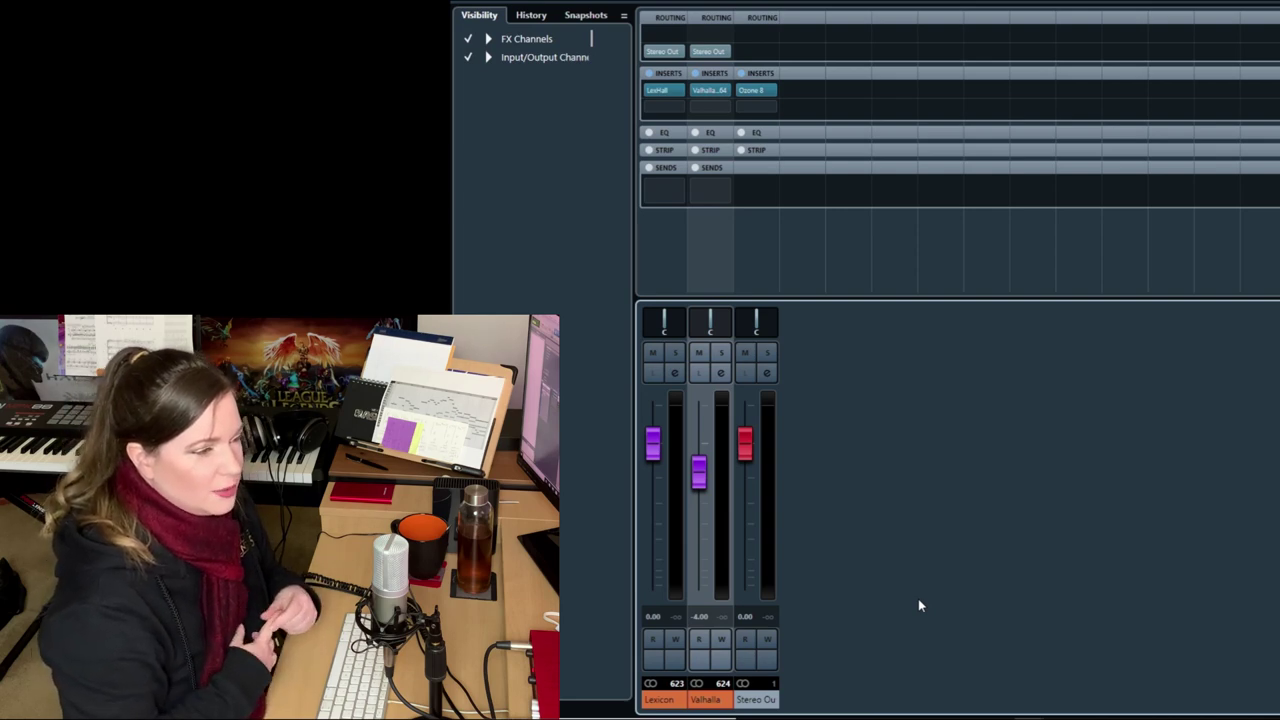
pyautogui.click(659, 703)
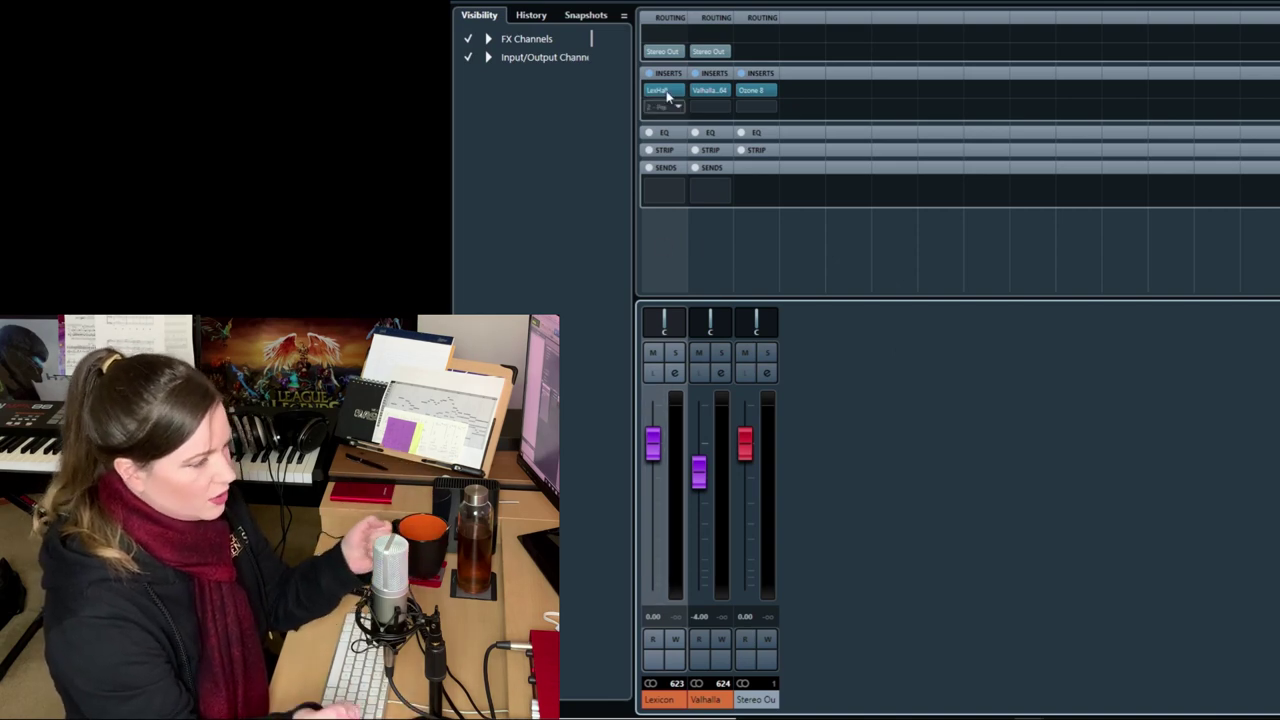
pyautogui.click(705, 700)
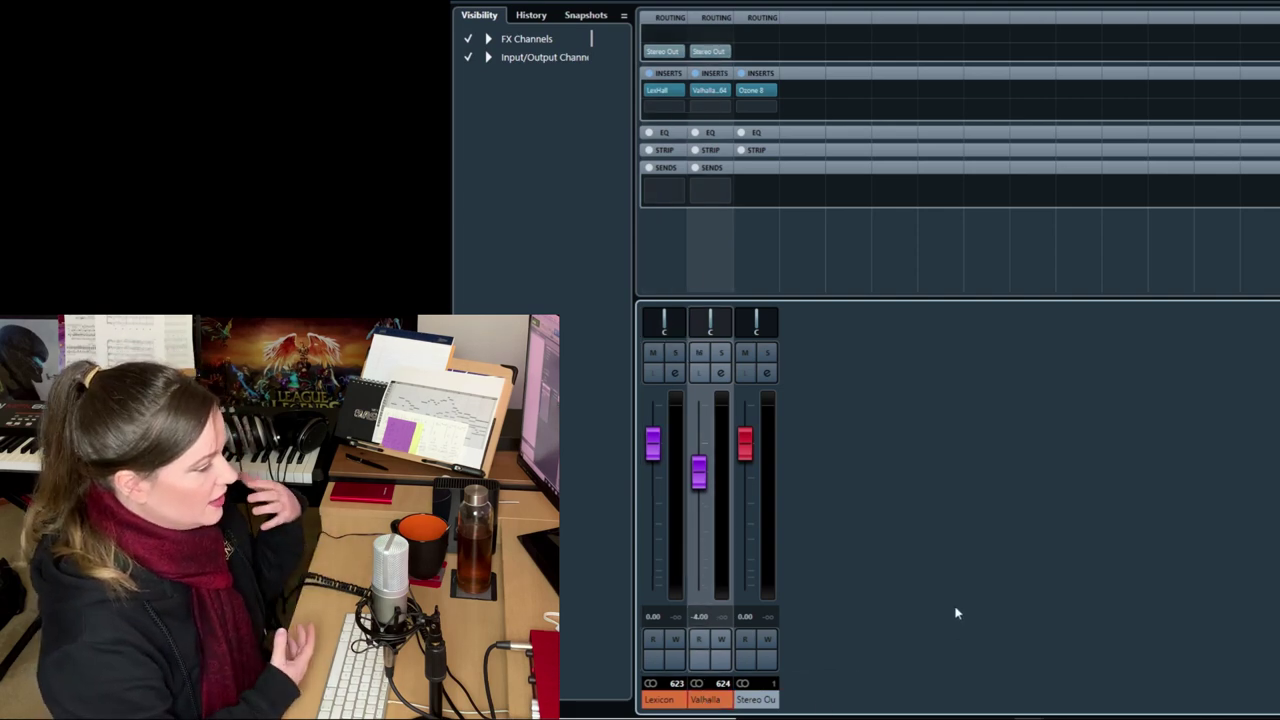
pyautogui.click(645, 482)
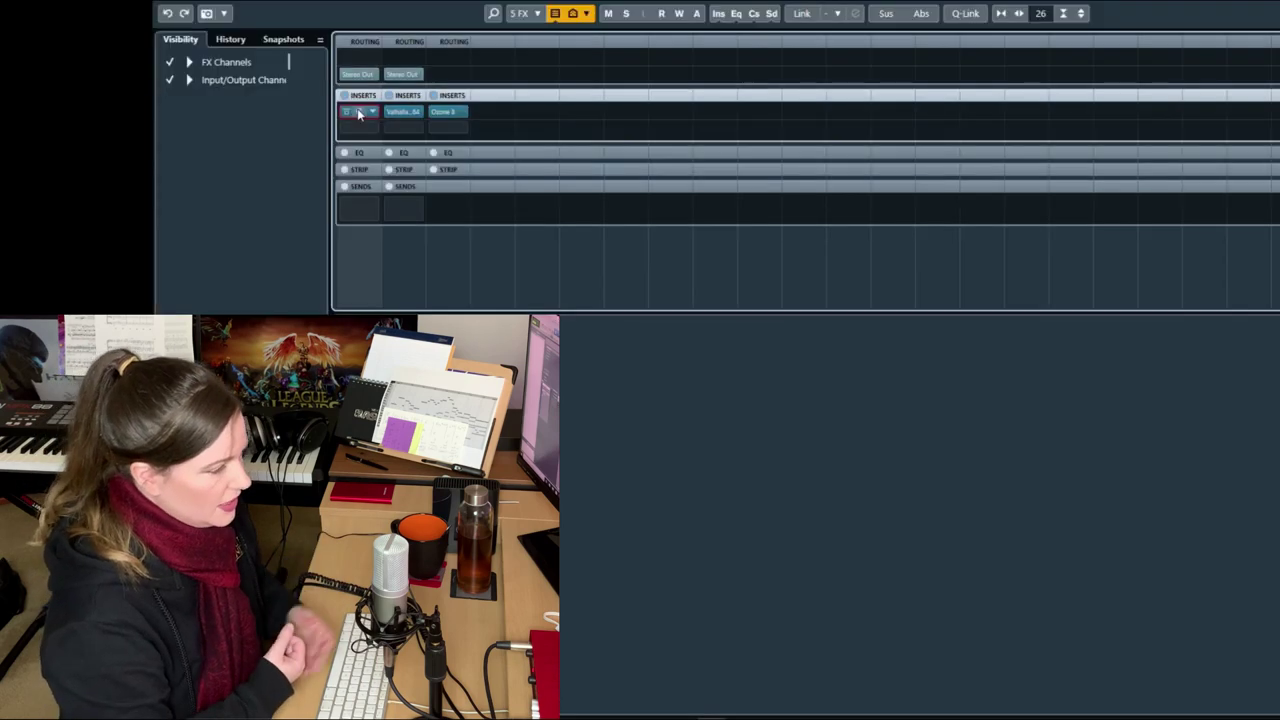
# - Open and close the LexHall and ValhallaRoom reverb plugin windows on the FX channels
pyautogui.click(357, 110)
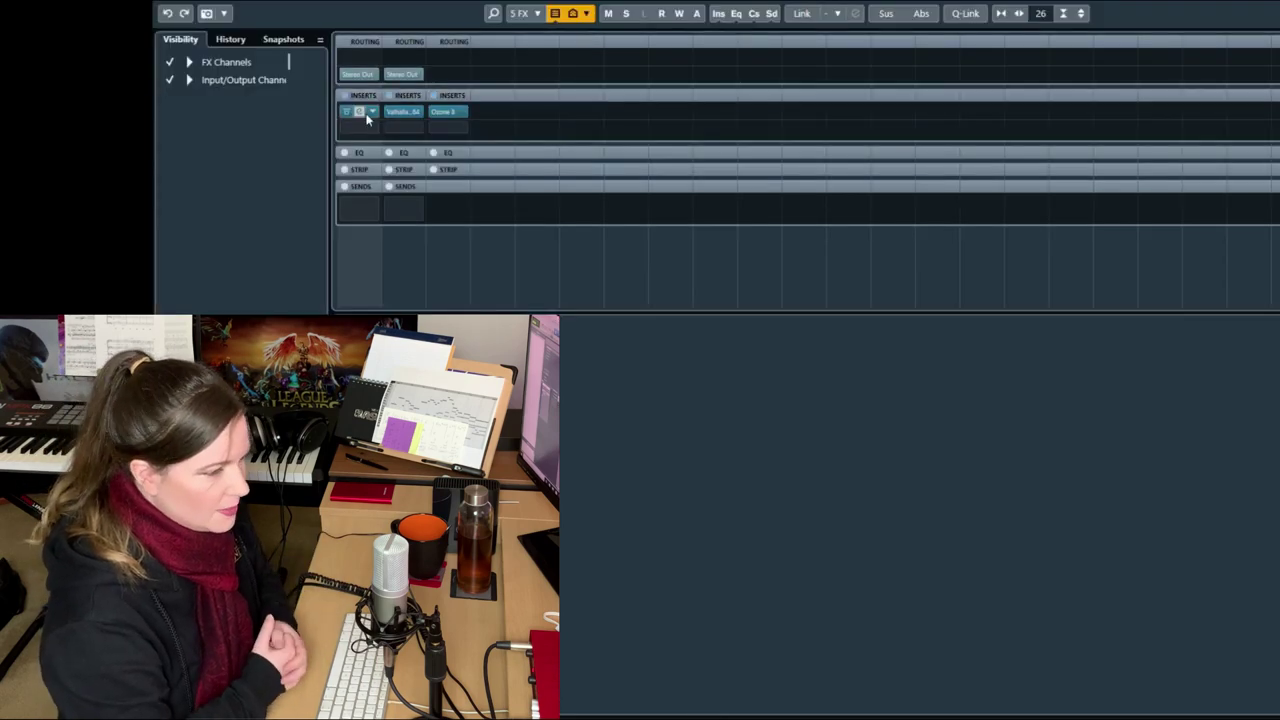
pyautogui.moveTo(930, 205); pyautogui.dragTo(884, 193)
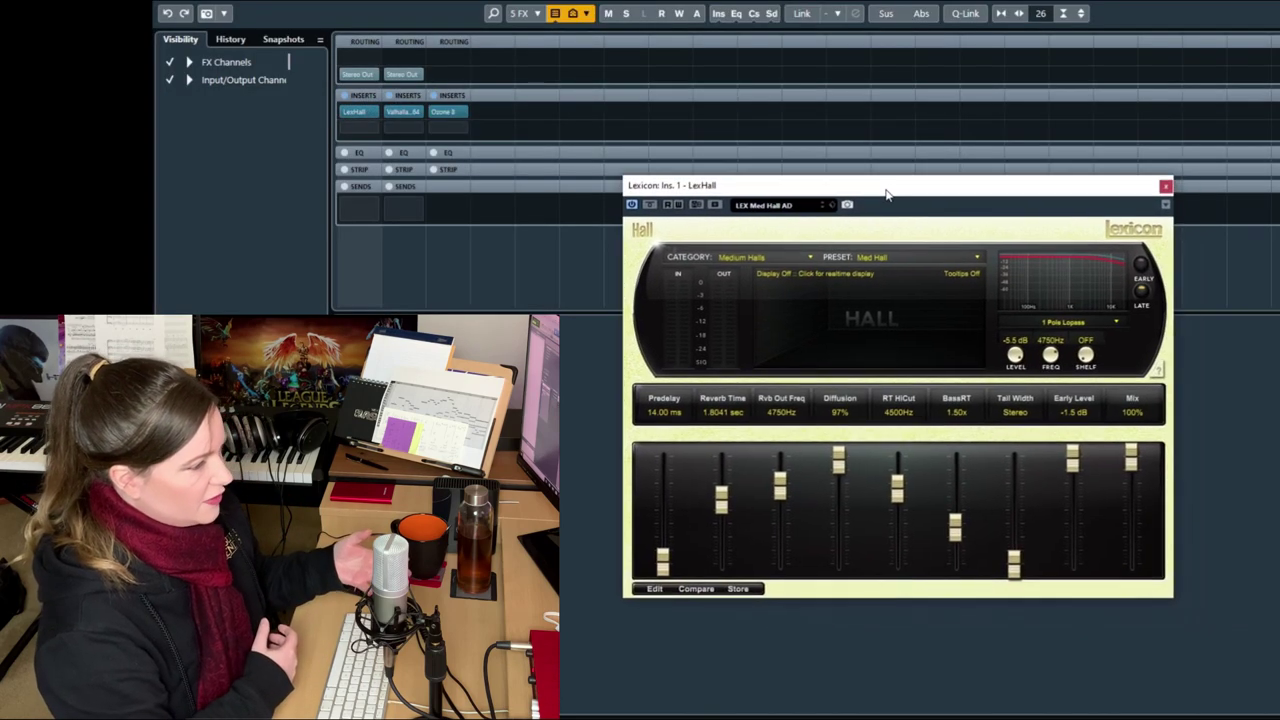
pyautogui.click(1165, 185)
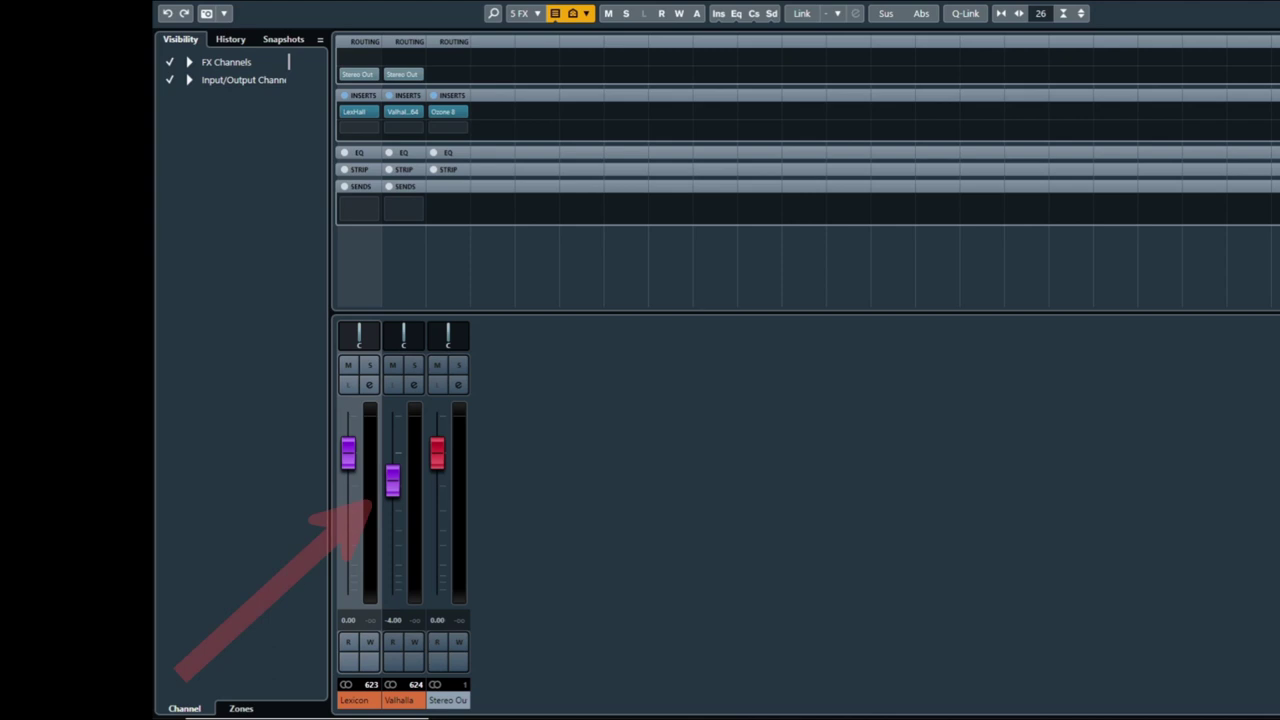
pyautogui.click(403, 111)
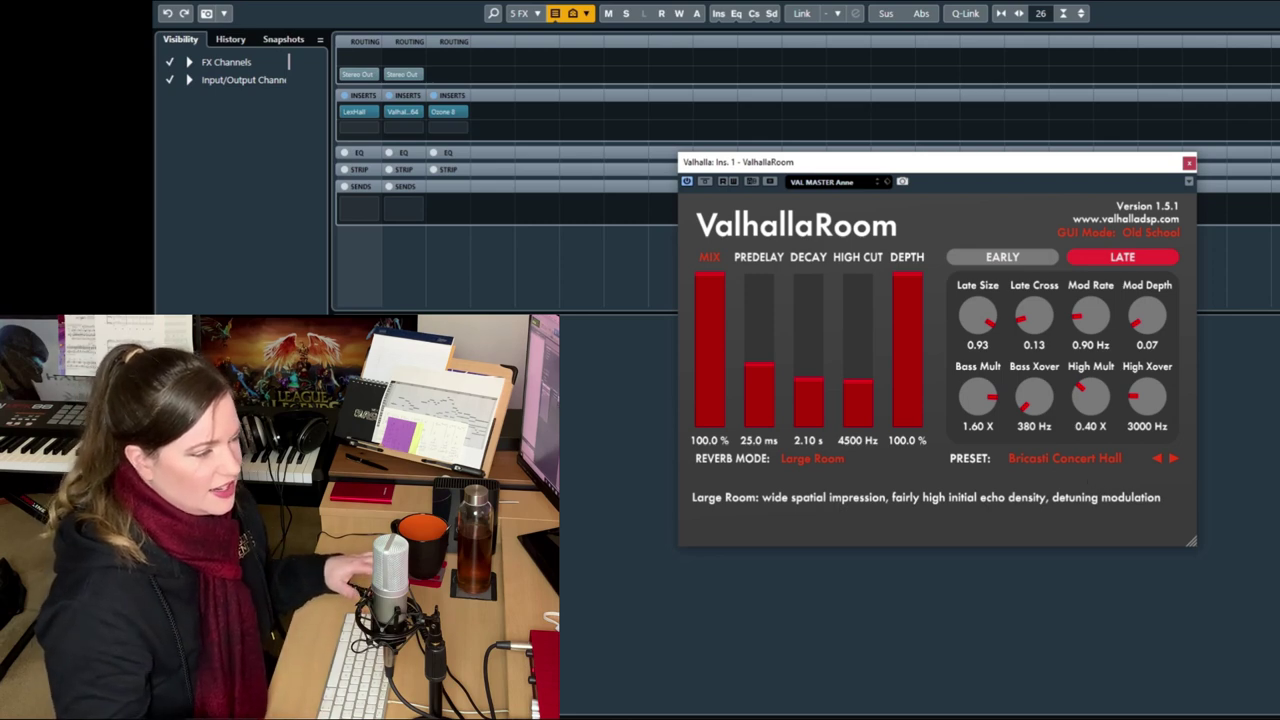
pyautogui.click(1190, 164)
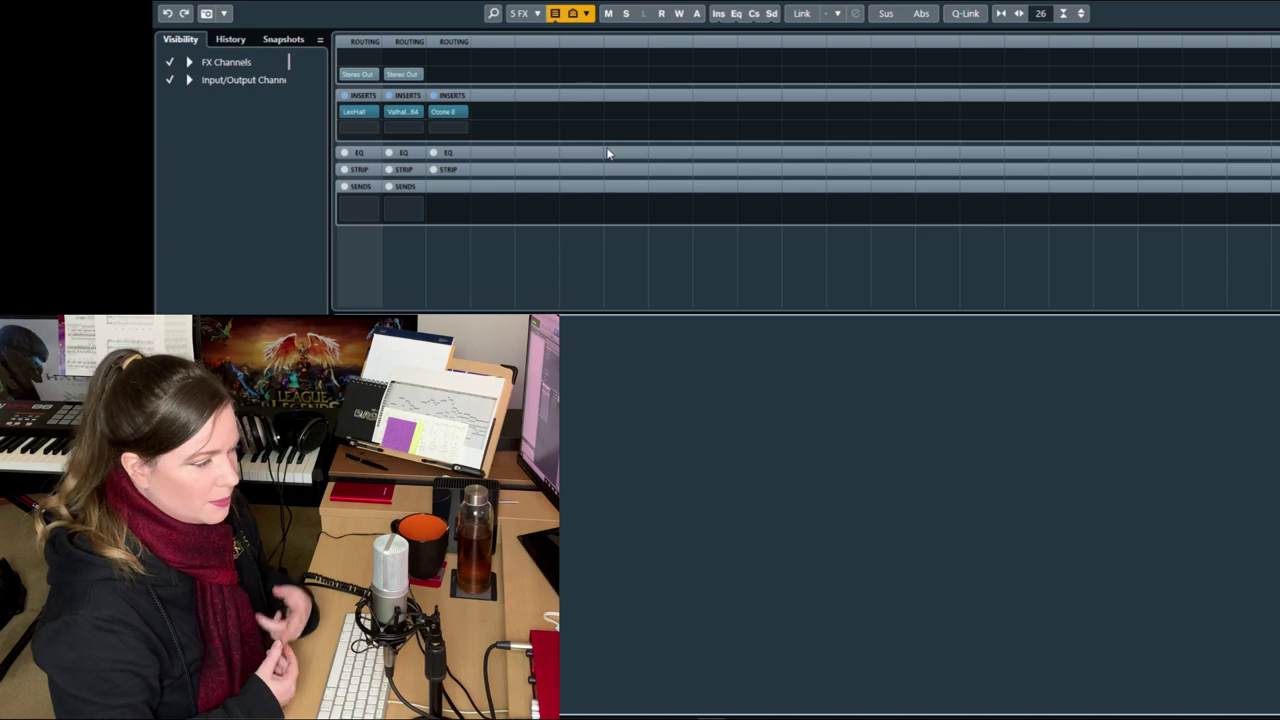
pyautogui.click(357, 111)
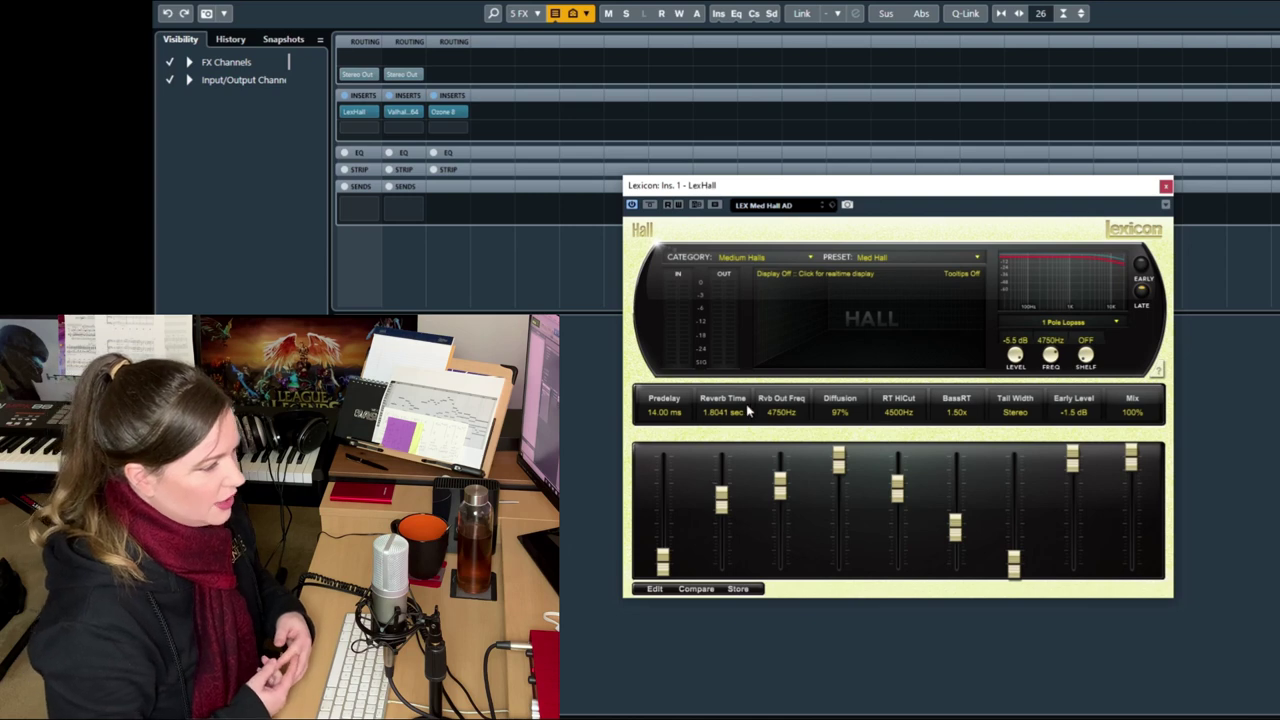
pyautogui.click(649, 590)
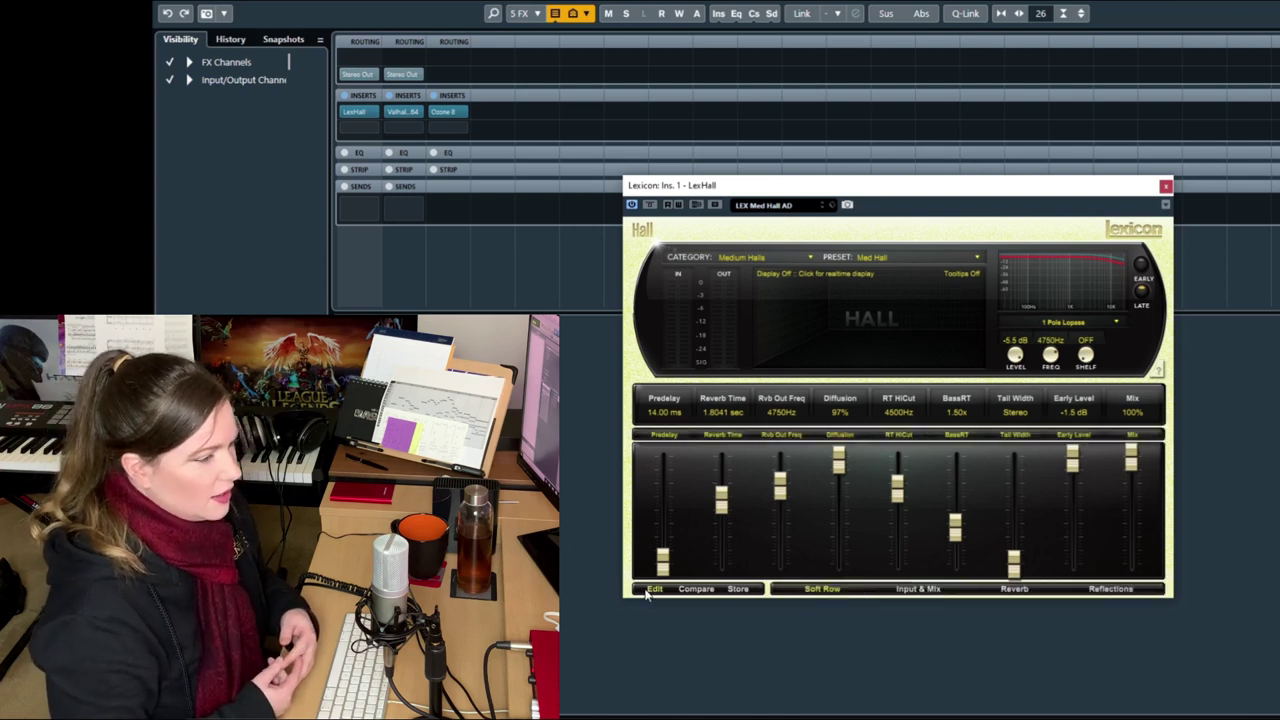
pyautogui.click(1016, 590)
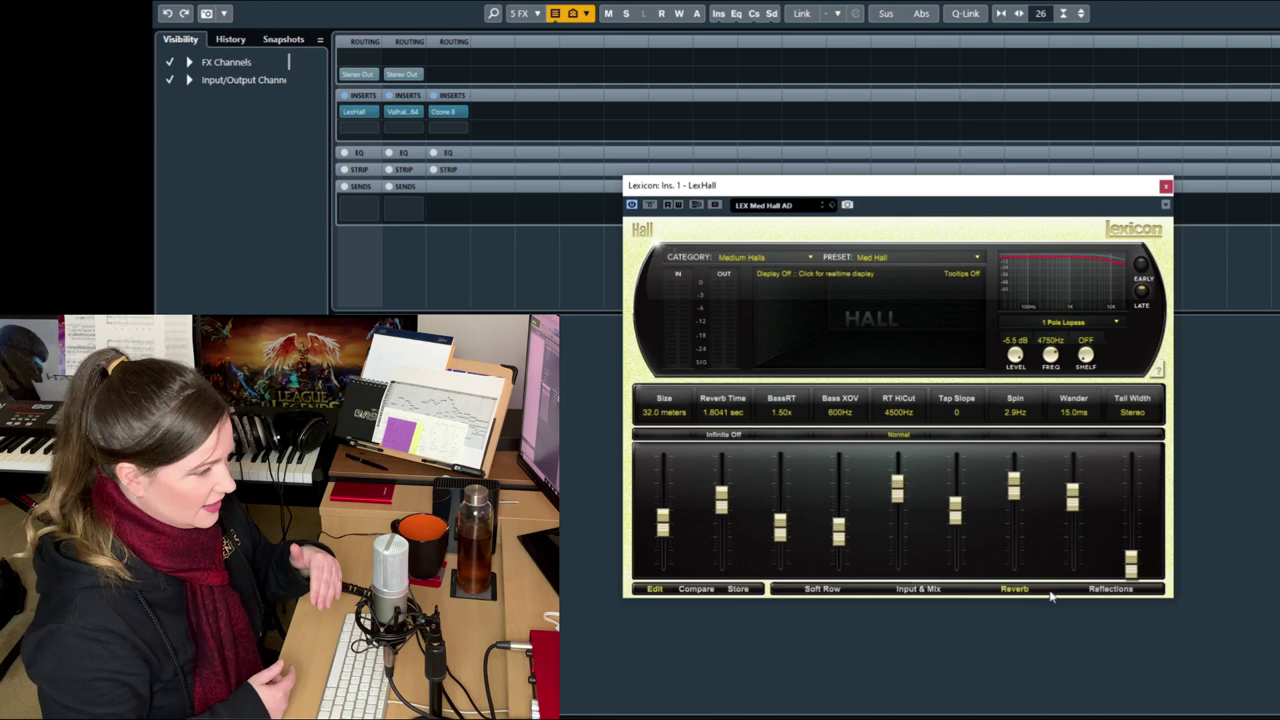
pyautogui.click(1095, 592)
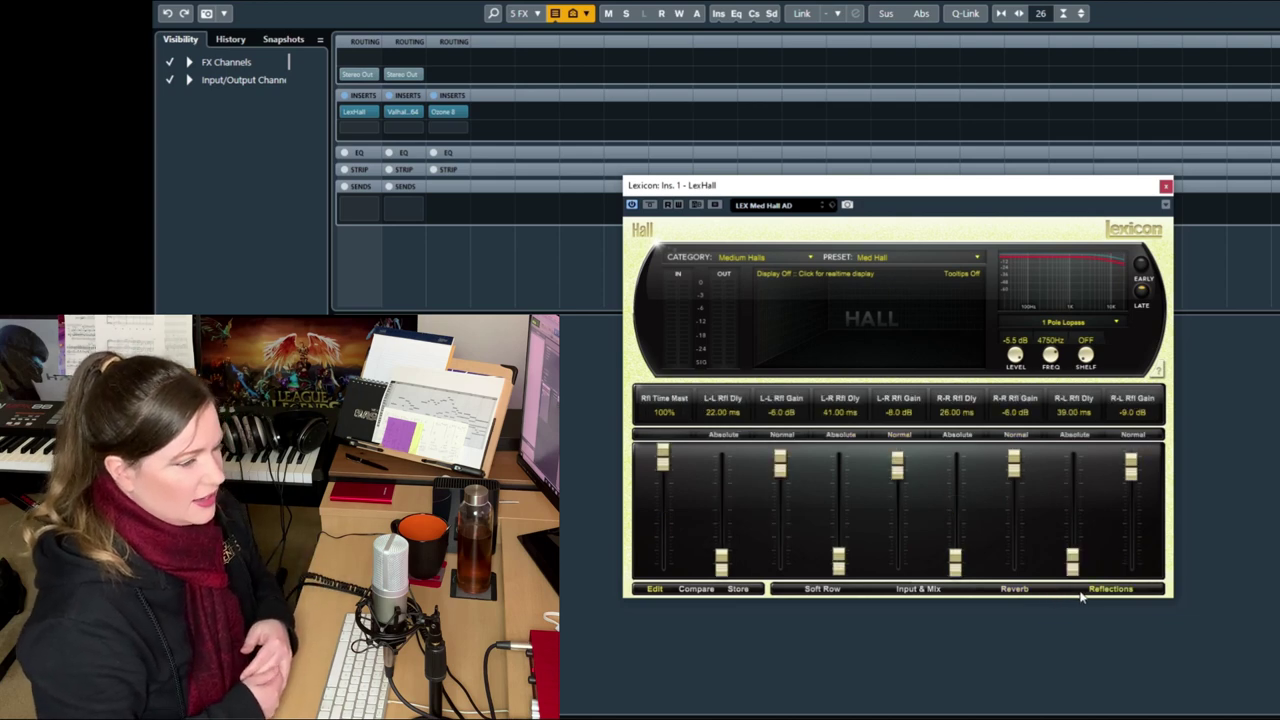
pyautogui.click(1030, 592)
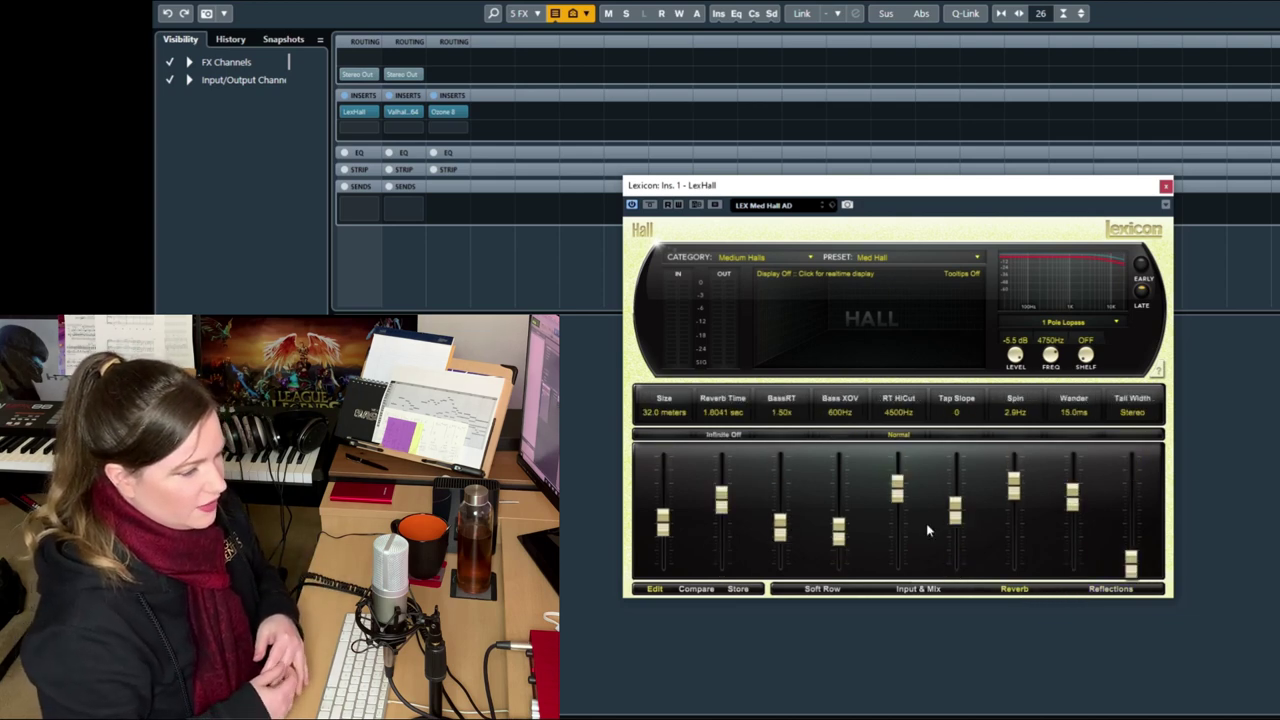
pyautogui.click(1165, 186)
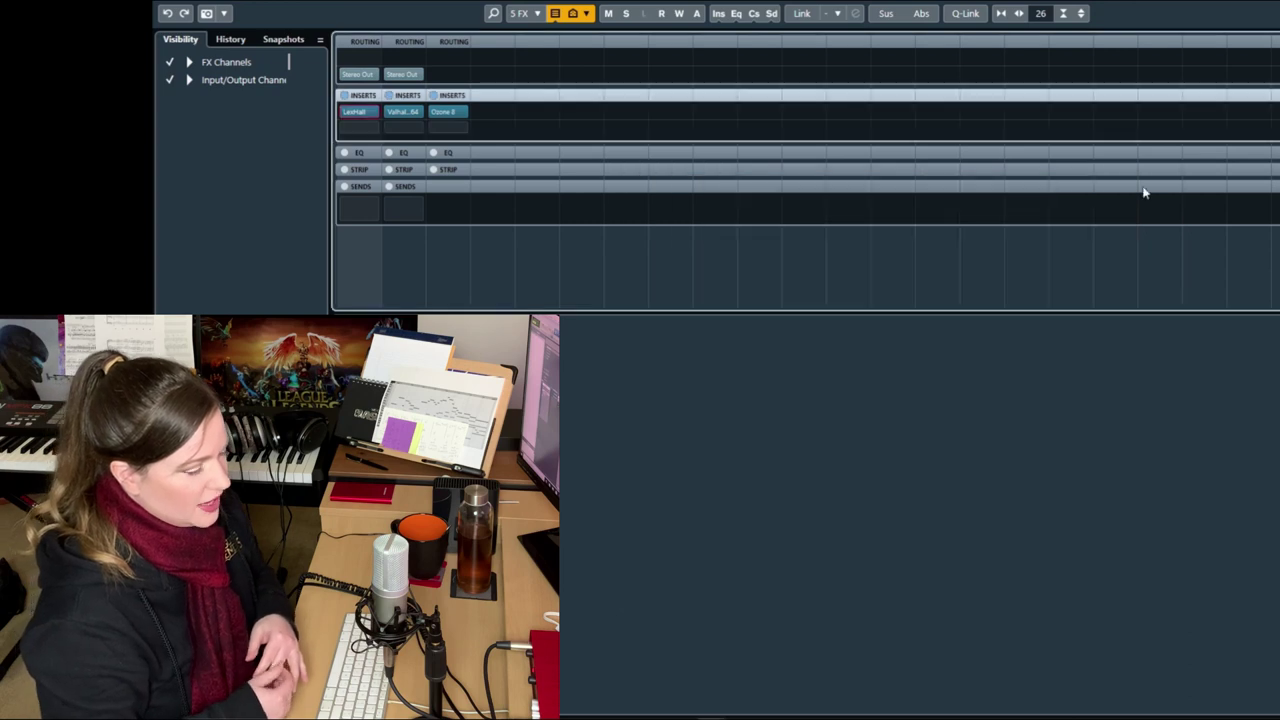
pyautogui.click(404, 116)
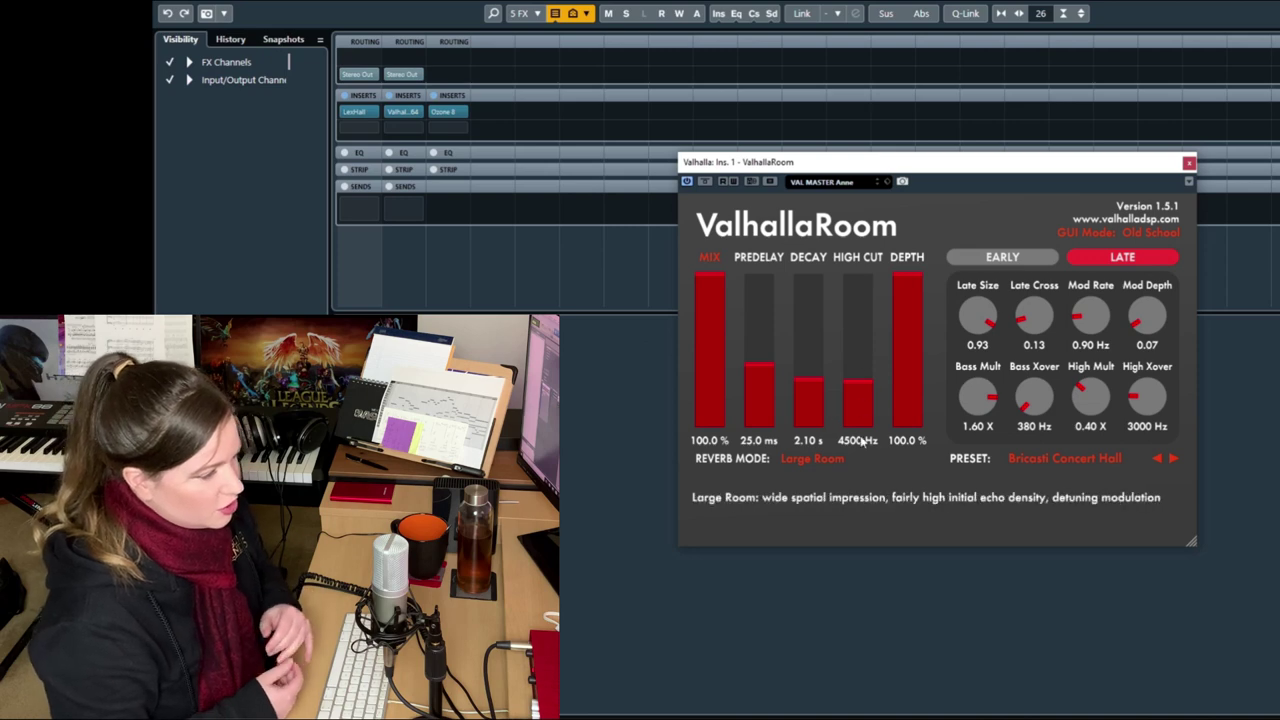
pyautogui.click(1189, 163)
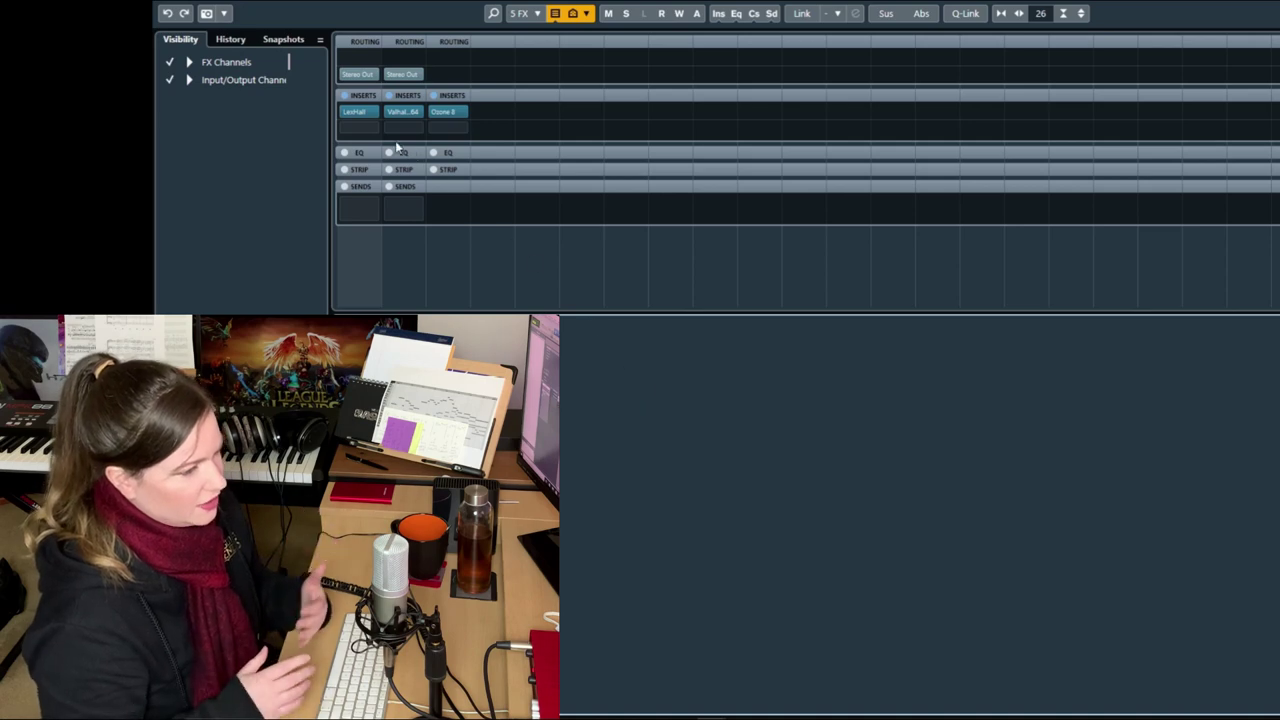
# - Reopen the LexHall reverb and browse its hall categories, Med Hall presets and preset browser
pyautogui.click(356, 116)
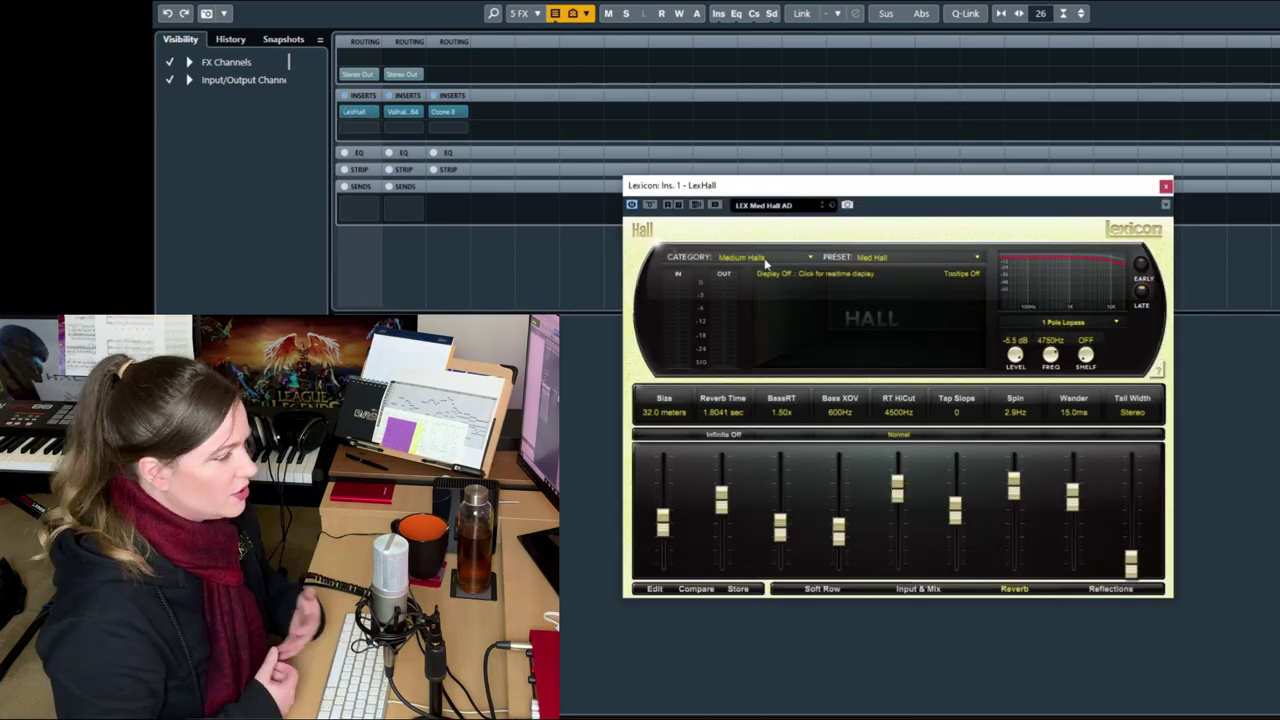
pyautogui.click(764, 258)
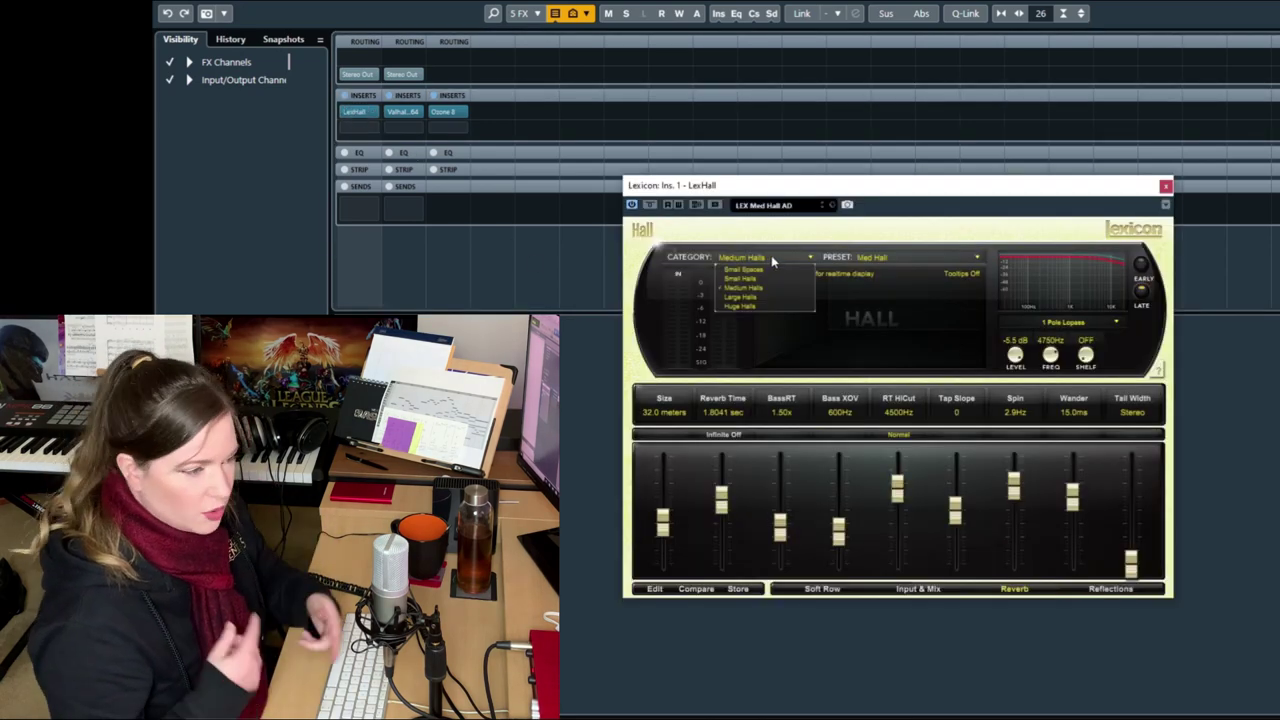
pyautogui.click(815, 240)
pyautogui.click(905, 255)
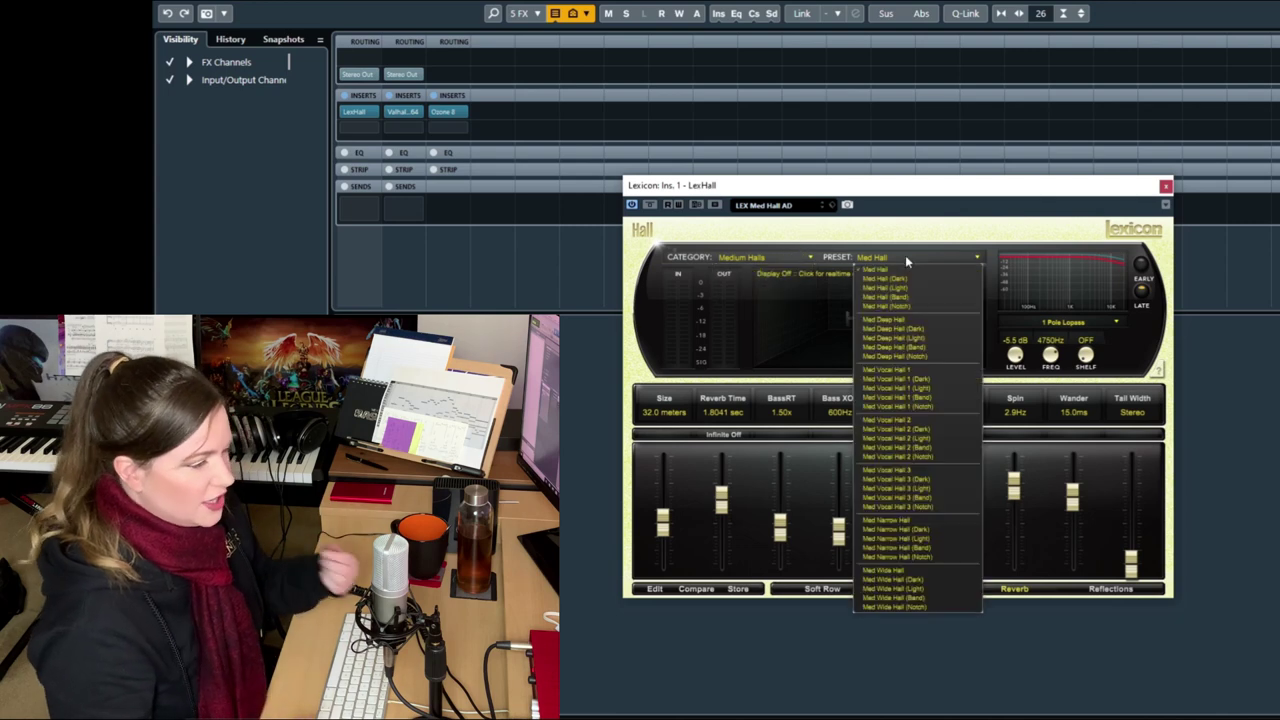
pyautogui.click(953, 236)
pyautogui.click(766, 205)
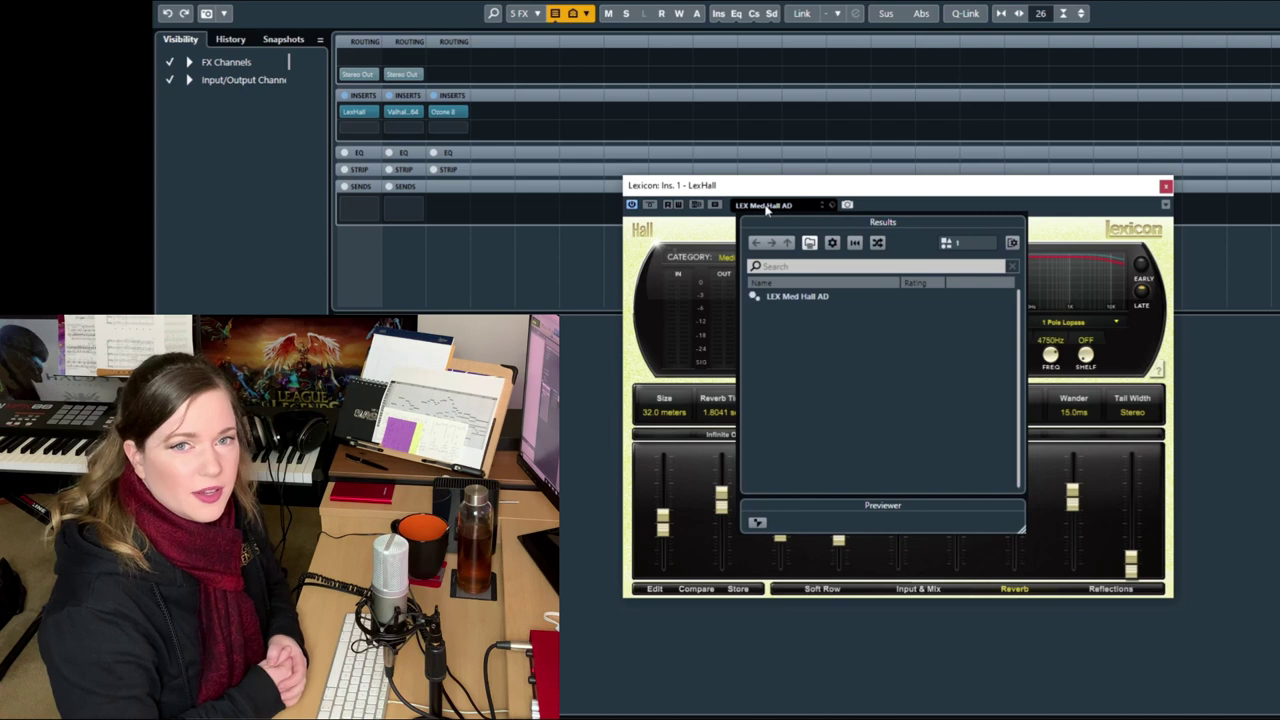
pyautogui.click(899, 193)
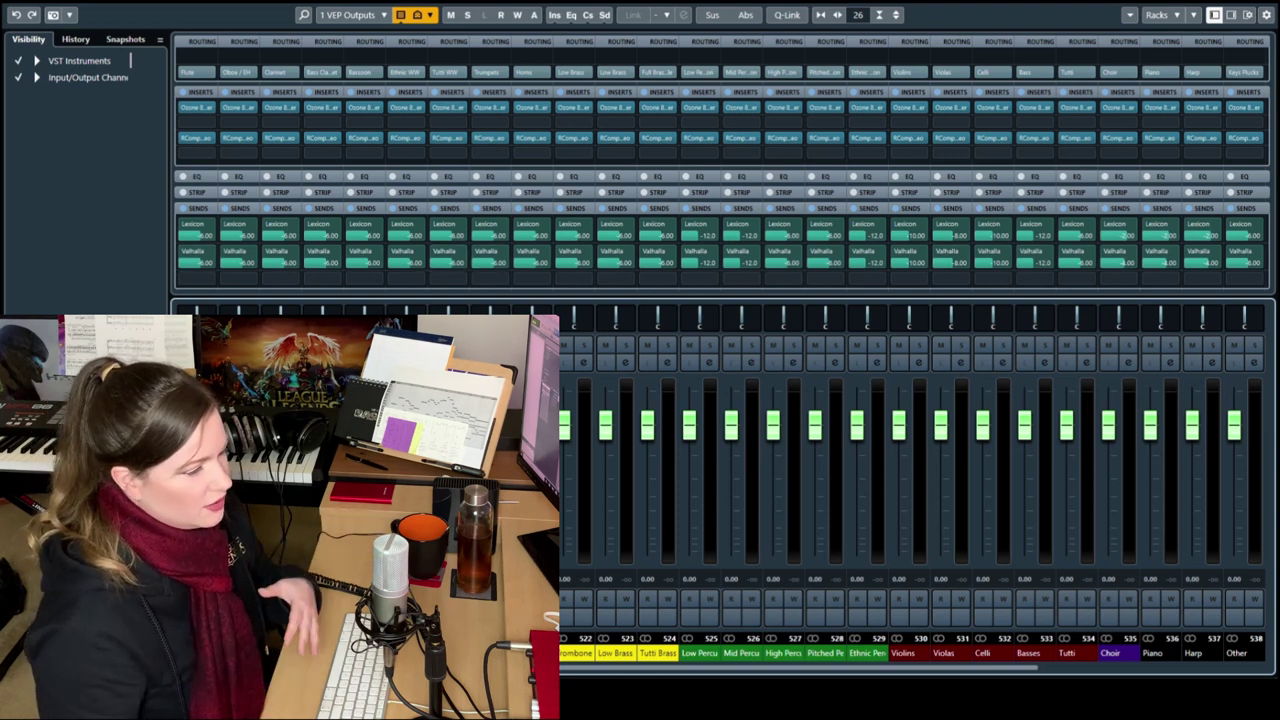
pyautogui.hscroll(5, 720, 400)
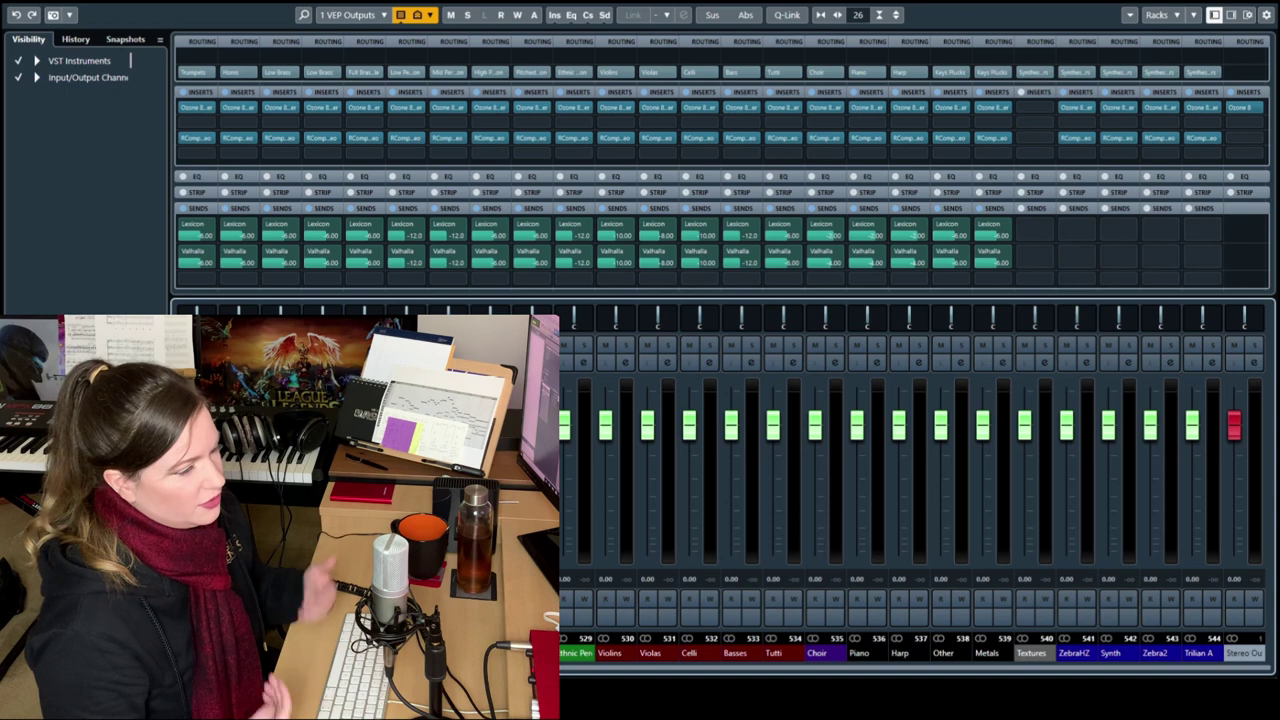
pyautogui.hscroll(-4, 607, 677)
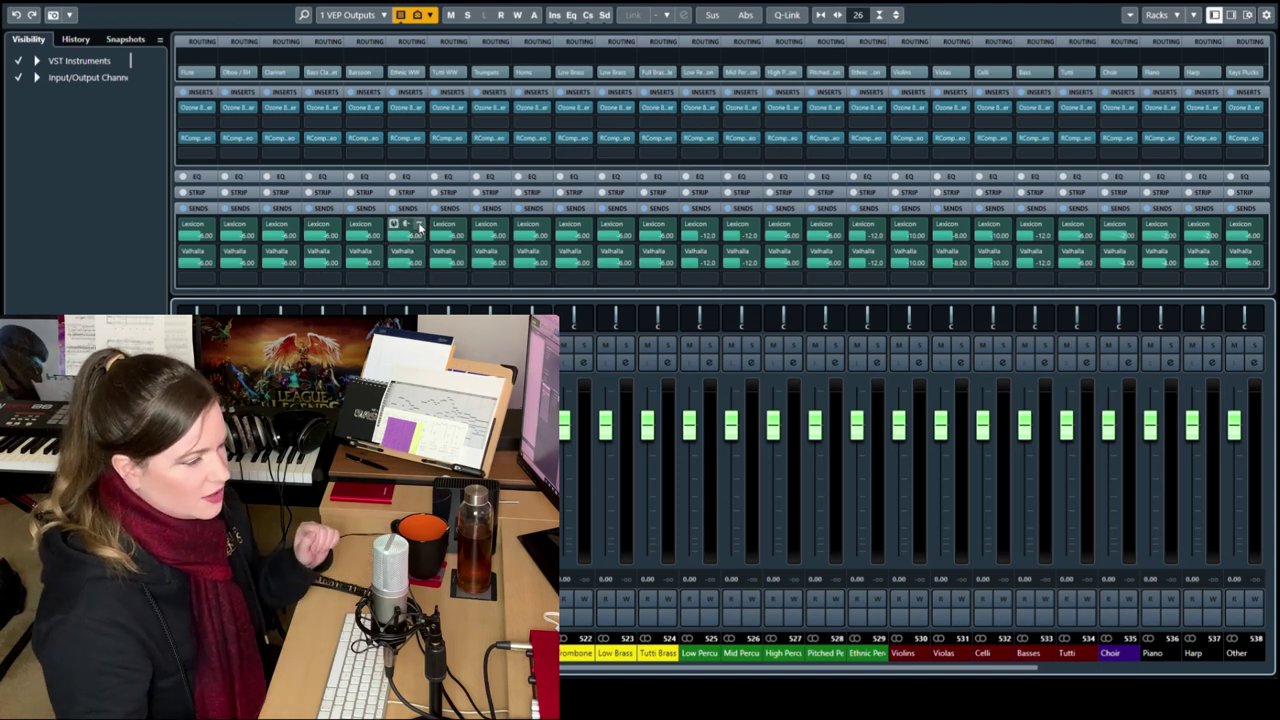
pyautogui.click(410, 228)
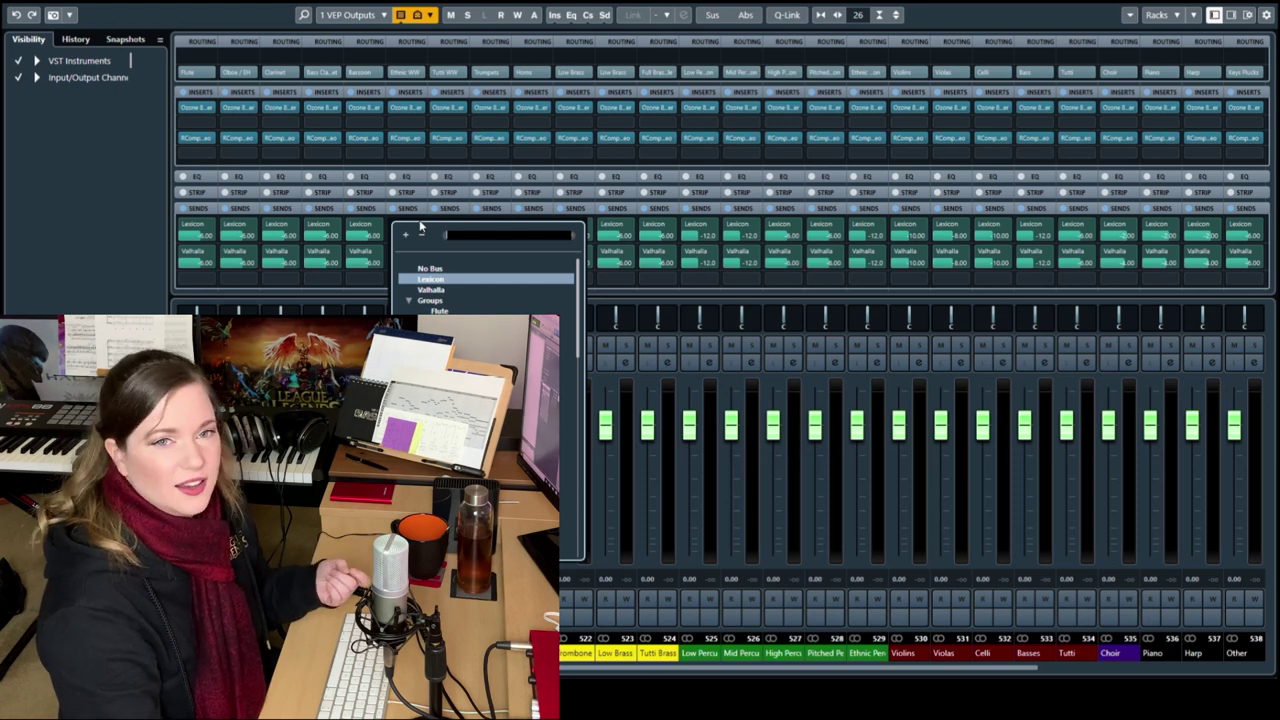
# - Check that channel 6's send goes to Lexicon, then bring up the saved mixer configurations list
pyautogui.click(296, 293)
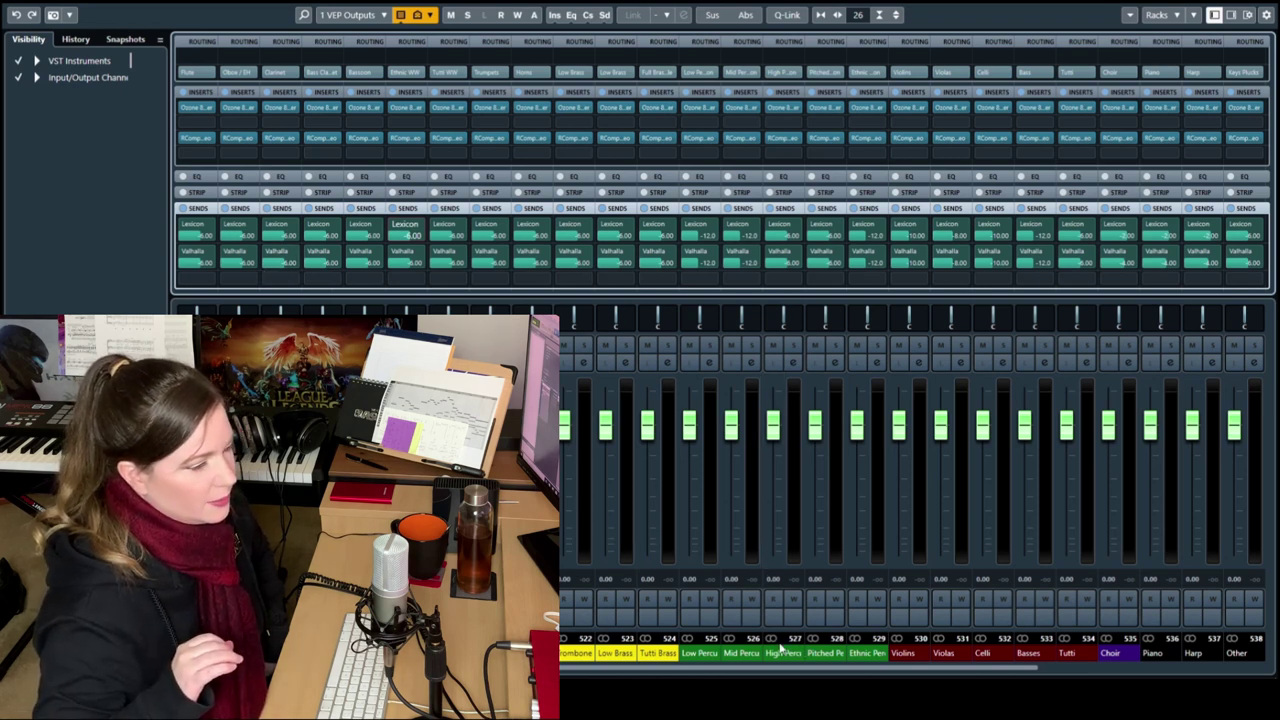
pyautogui.moveTo(778, 672); pyautogui.dragTo(742, 674)
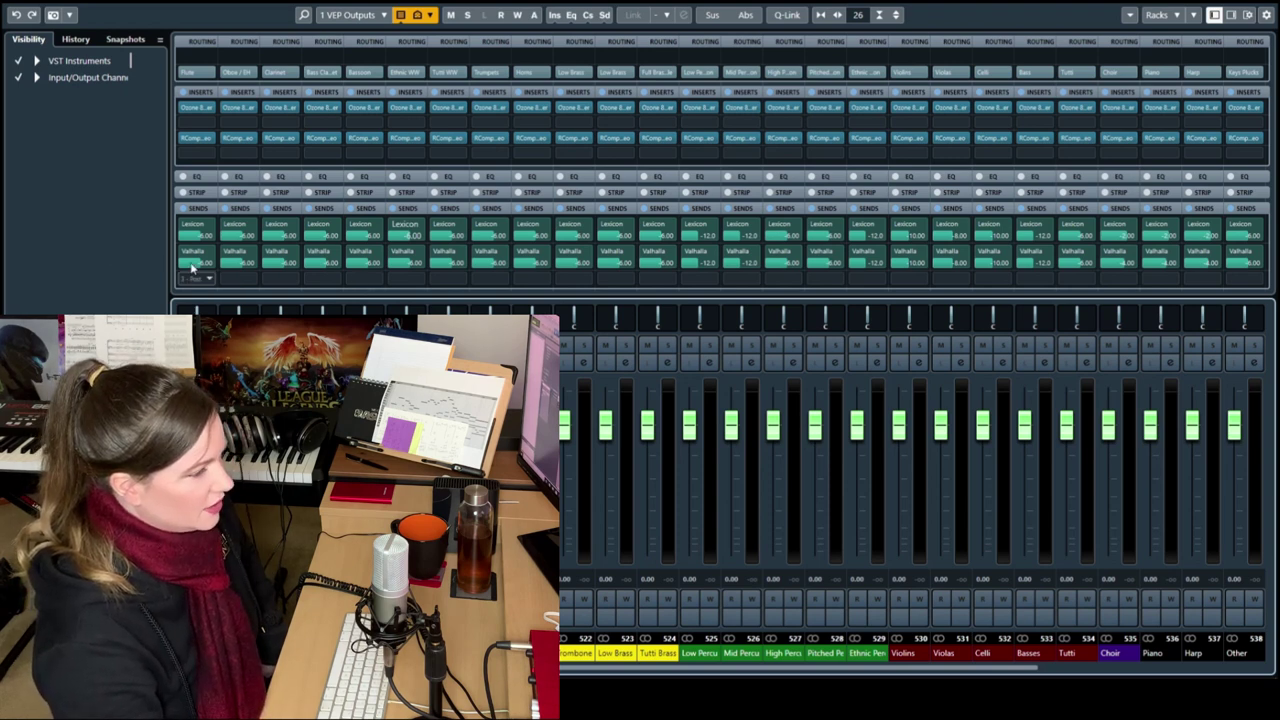
pyautogui.click(370, 16)
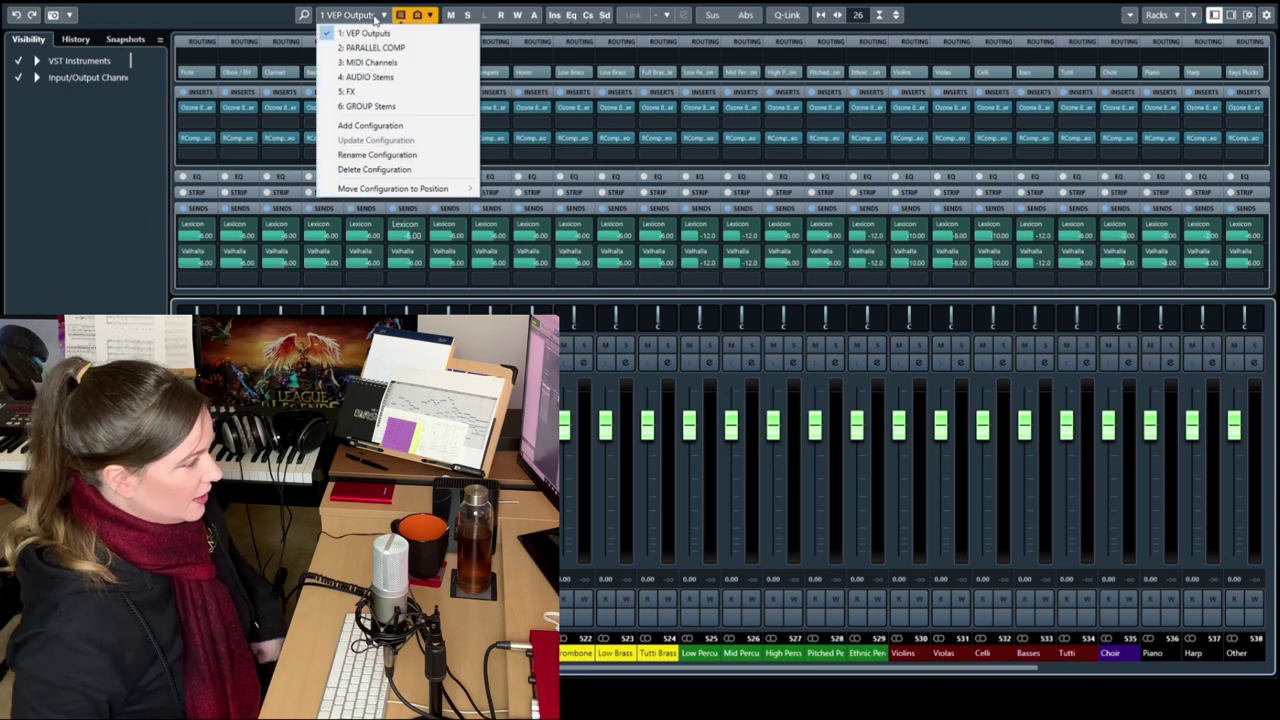
# - Switch the mixer to 2 PARALLEL COMP and inspect the Flute Comp and Oboe/EH Comp compressors
pyautogui.click(370, 48)
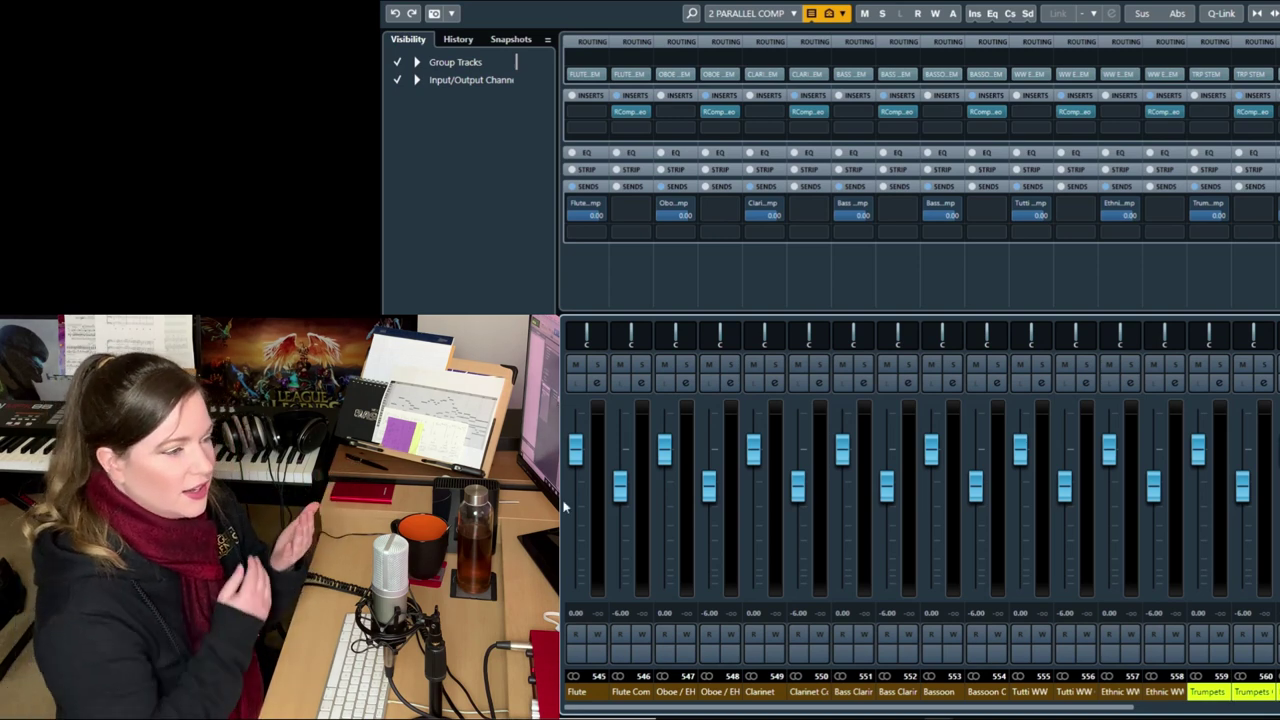
pyautogui.click(574, 696)
pyautogui.click(615, 693)
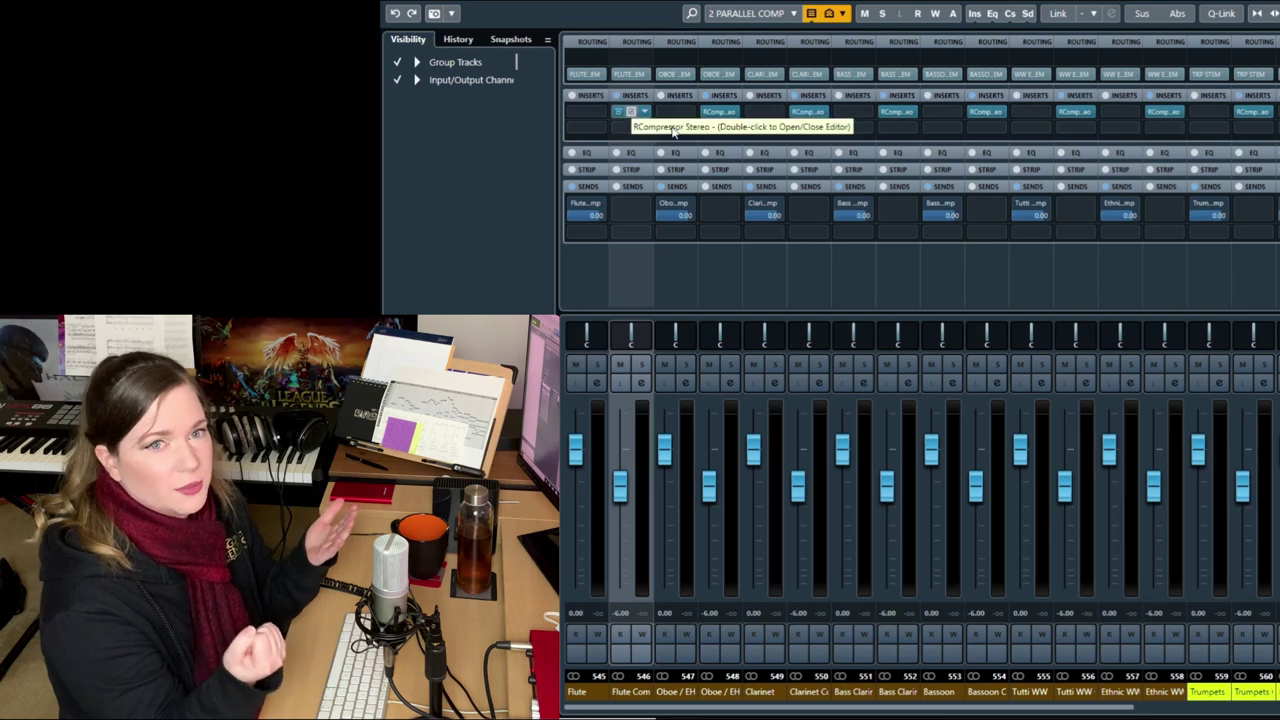
pyautogui.click(631, 111)
pyautogui.moveTo(906, 219); pyautogui.dragTo(886, 215)
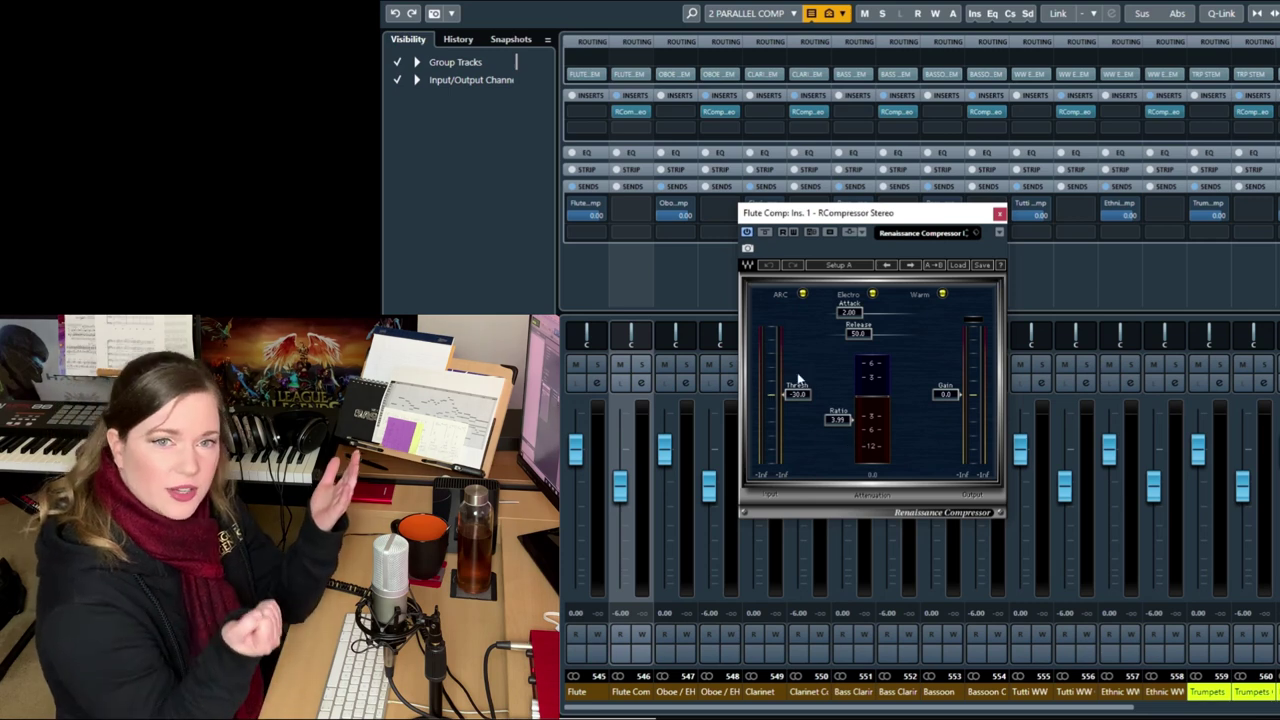
pyautogui.click(999, 214)
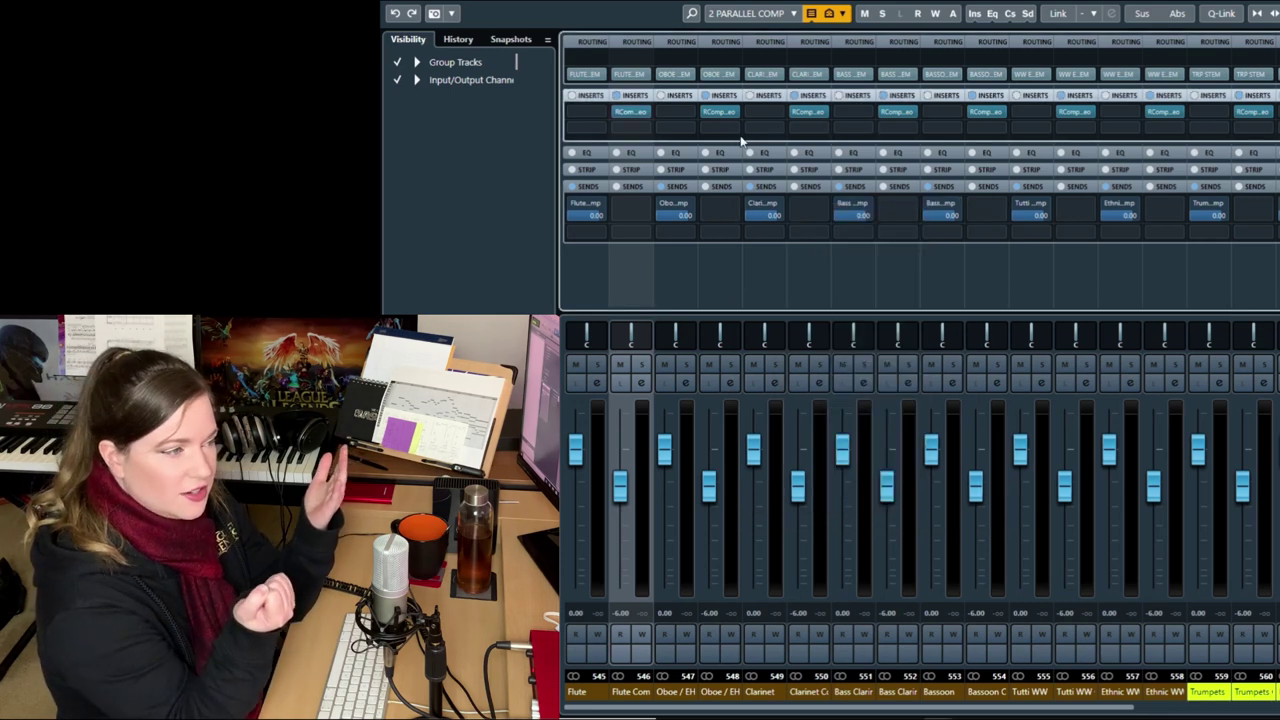
pyautogui.click(720, 112)
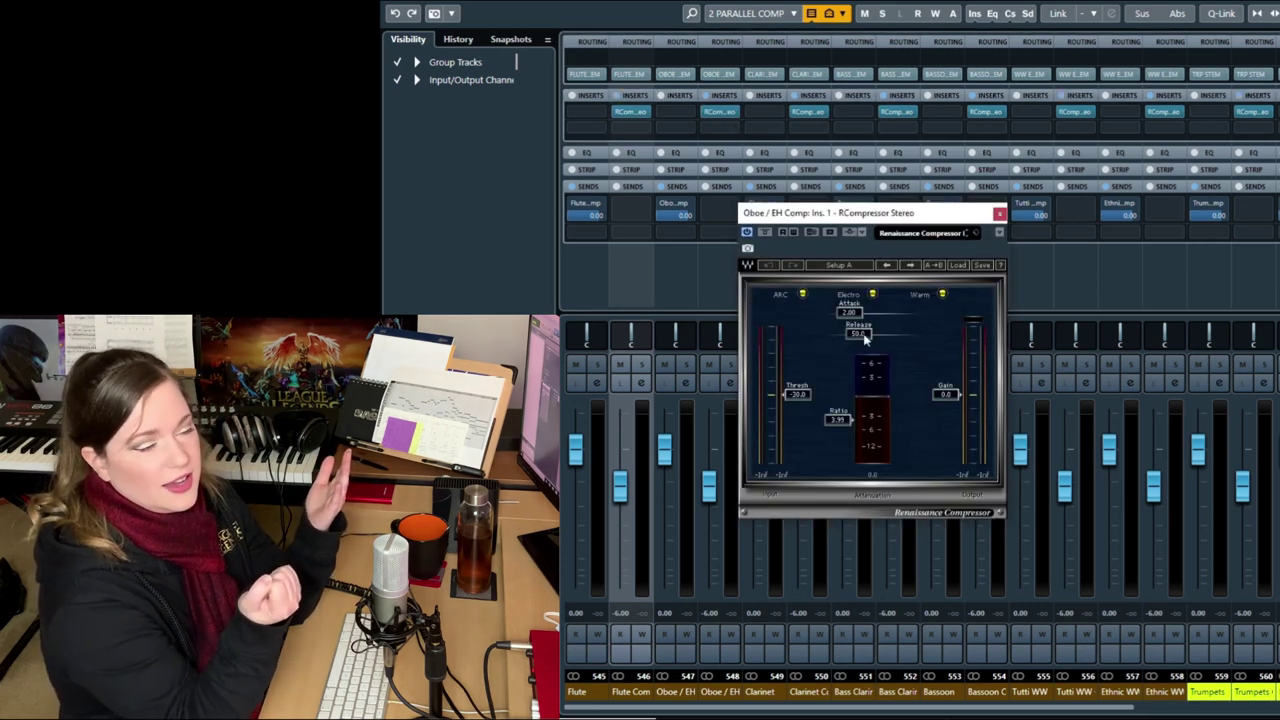
pyautogui.click(999, 214)
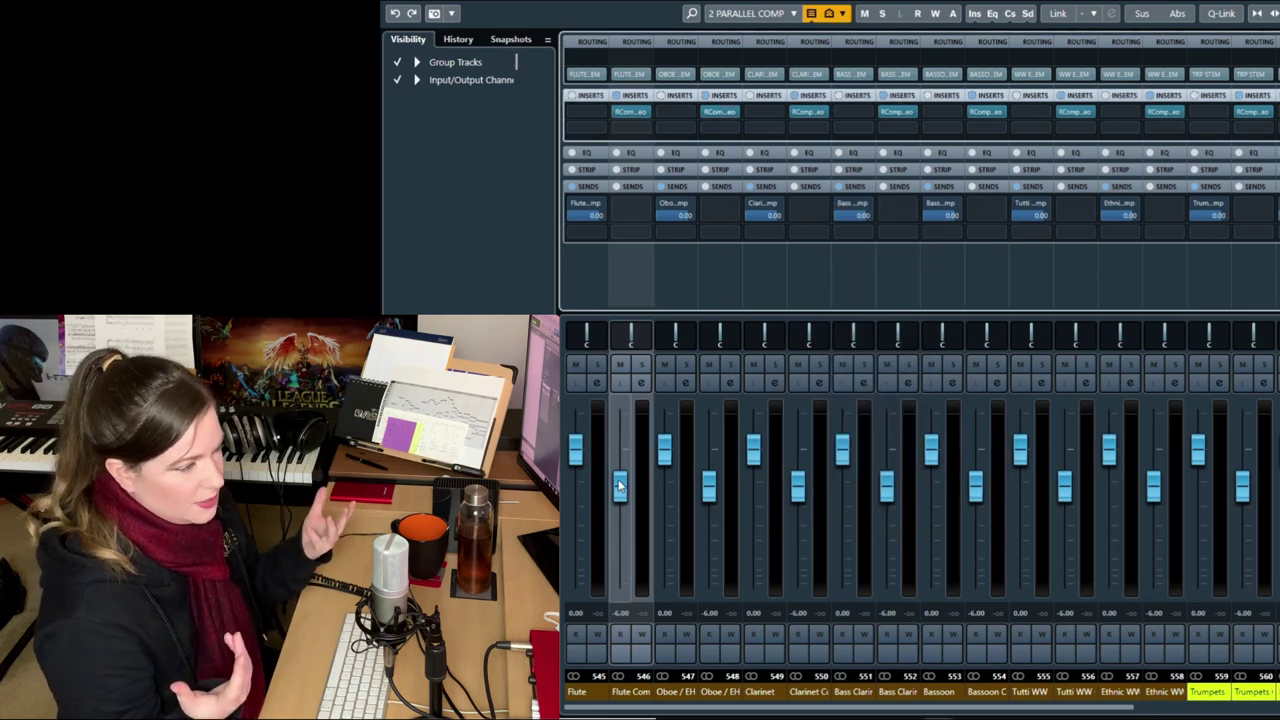
# - Try the Flute Comp fader, undoing back to -6 dB, then pull it to about -27.8 dB
pyautogui.moveTo(620, 490)
pyautogui.mouseDown()
pyautogui.moveTo(619, 442)
pyautogui.moveTo(620, 480)
pyautogui.mouseUp()
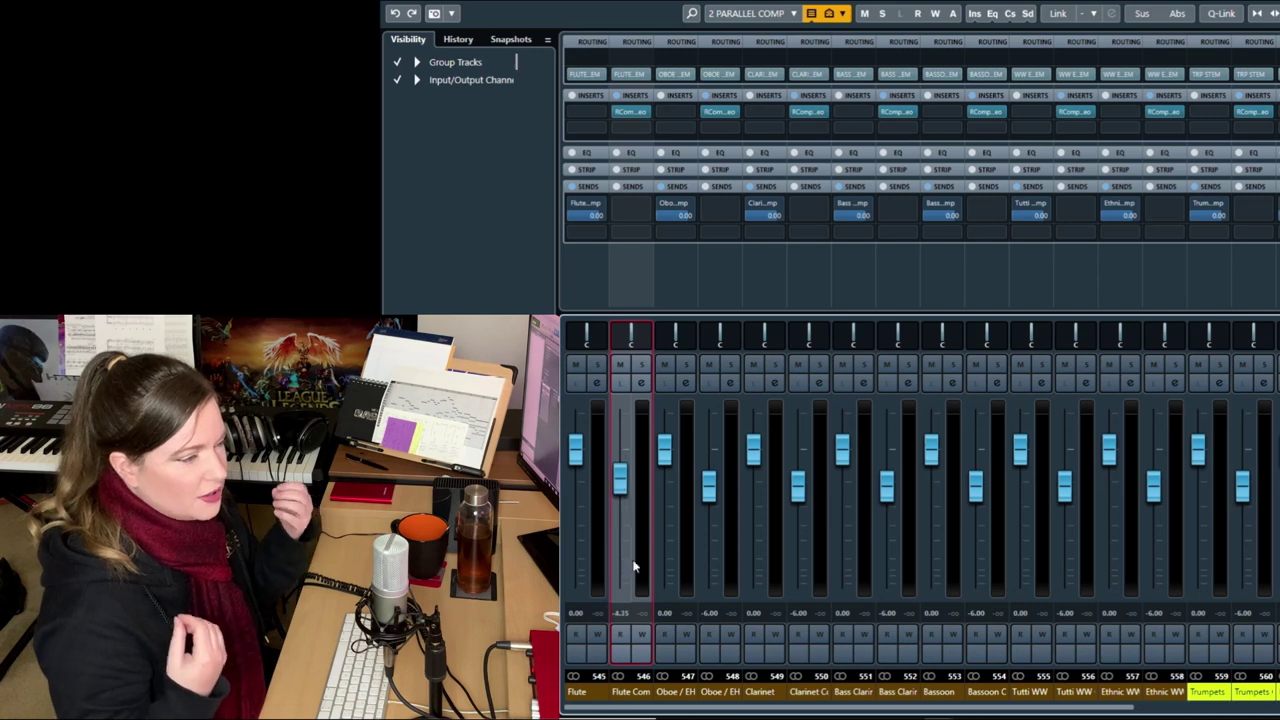
pyautogui.hotkey('ctrl', 'z')
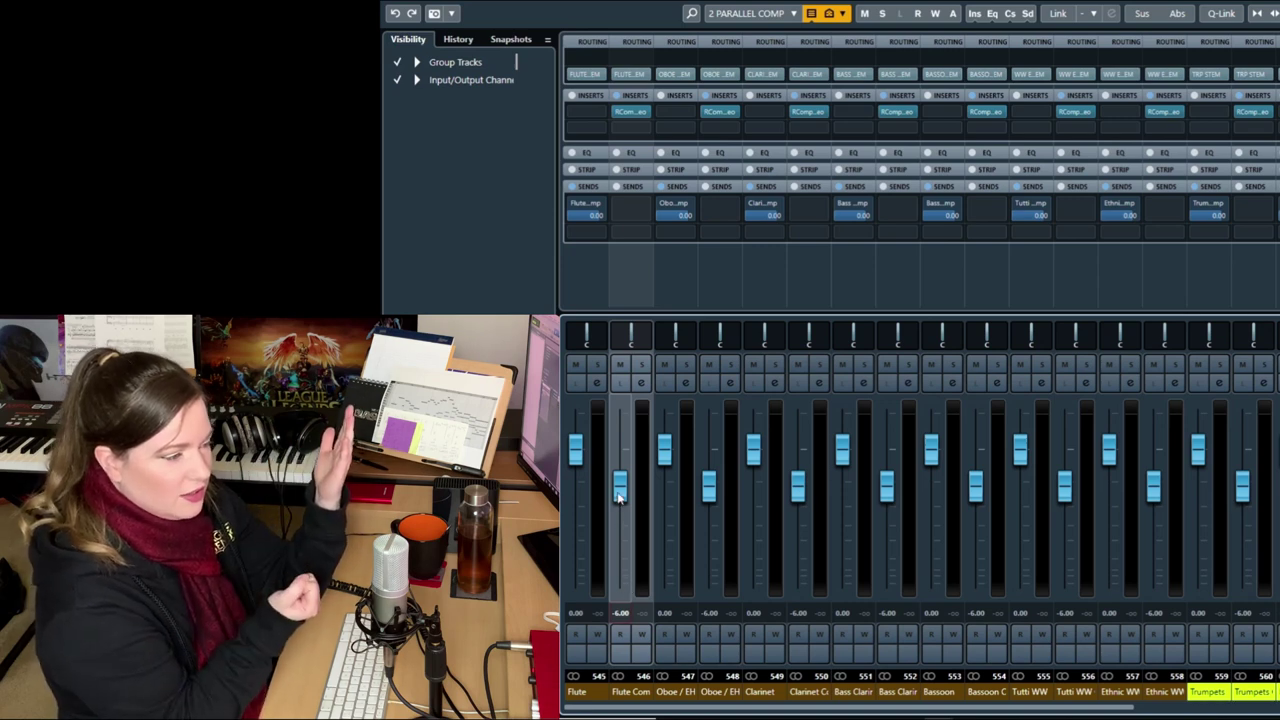
pyautogui.moveTo(619, 497)
pyautogui.mouseDown()
pyautogui.moveTo(619, 586)
pyautogui.moveTo(620, 490)
pyautogui.mouseUp()
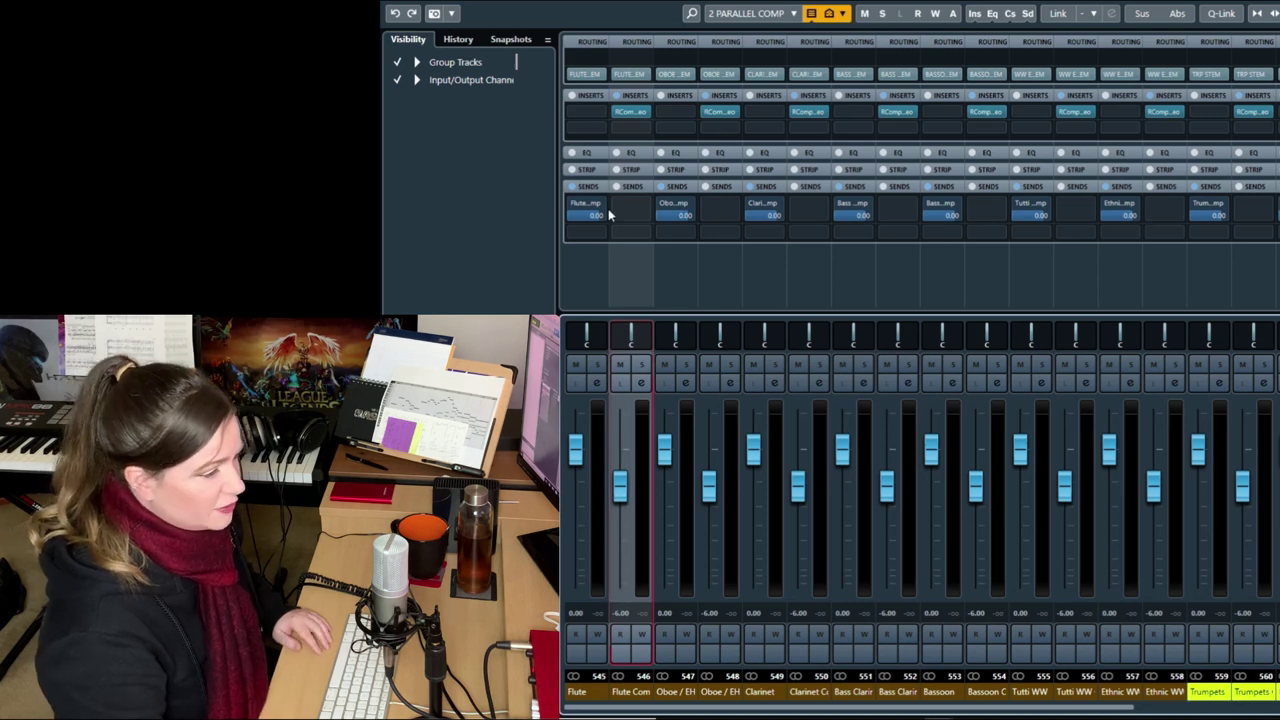
# - Try an Ozone 8 Equalizer insert on Flute Comp, then close it again
pyautogui.click(640, 129)
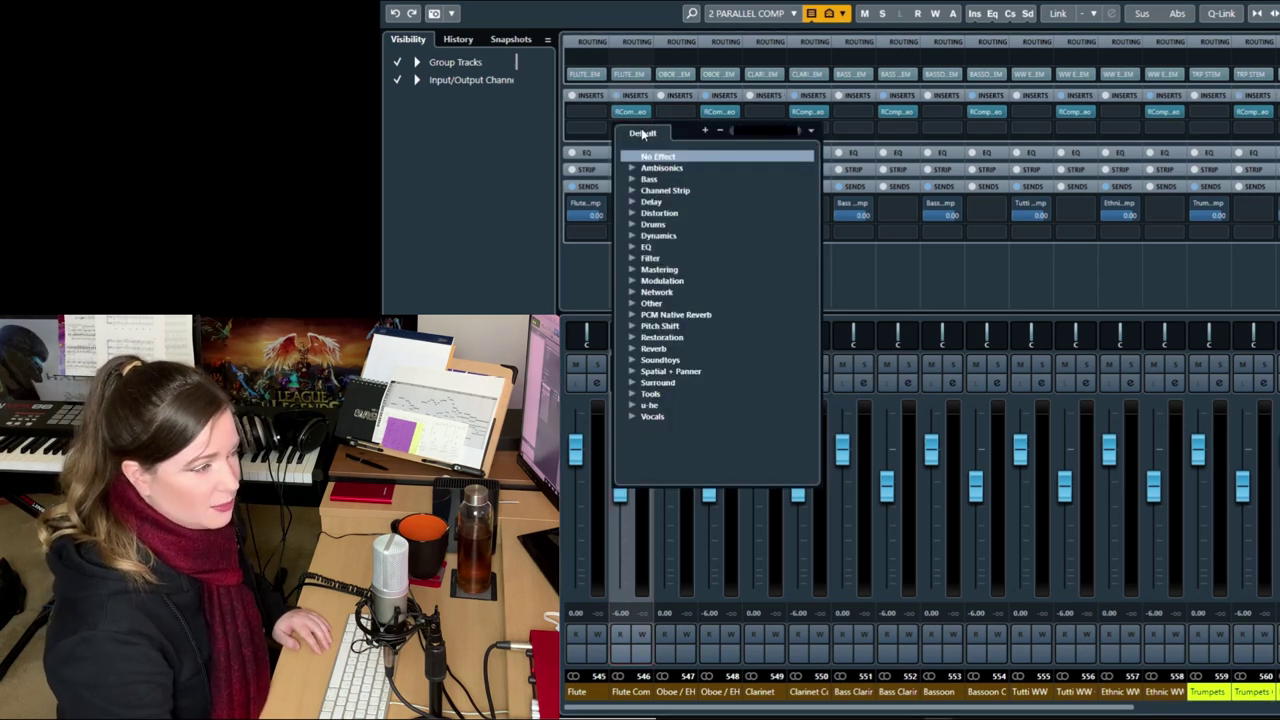
pyautogui.write('eq')
pyautogui.click(690, 248)
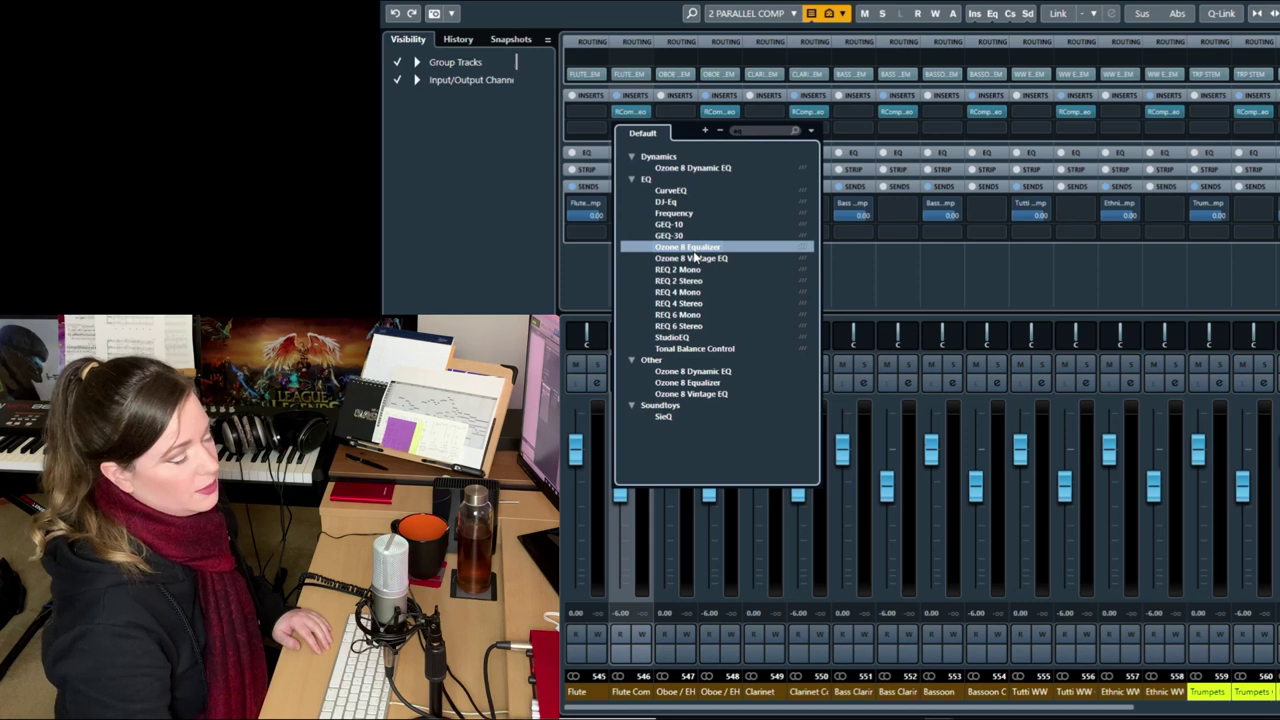
pyautogui.click(693, 251)
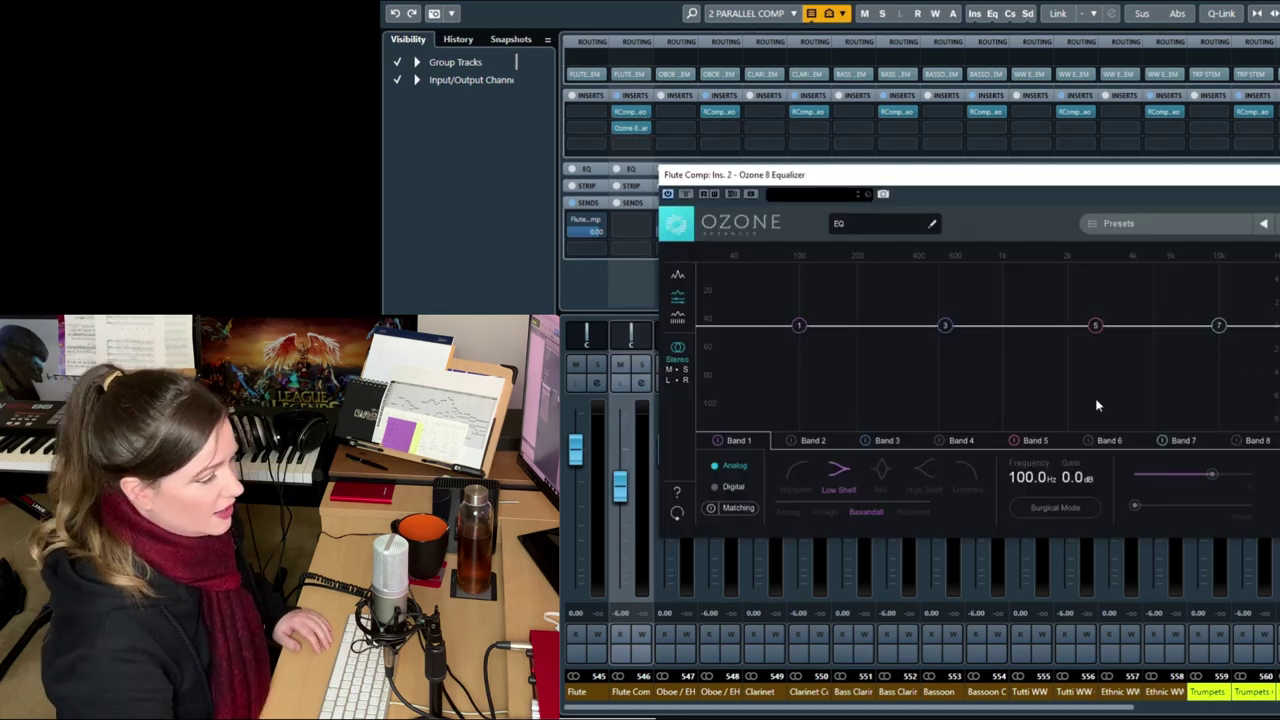
pyautogui.press('super+w')
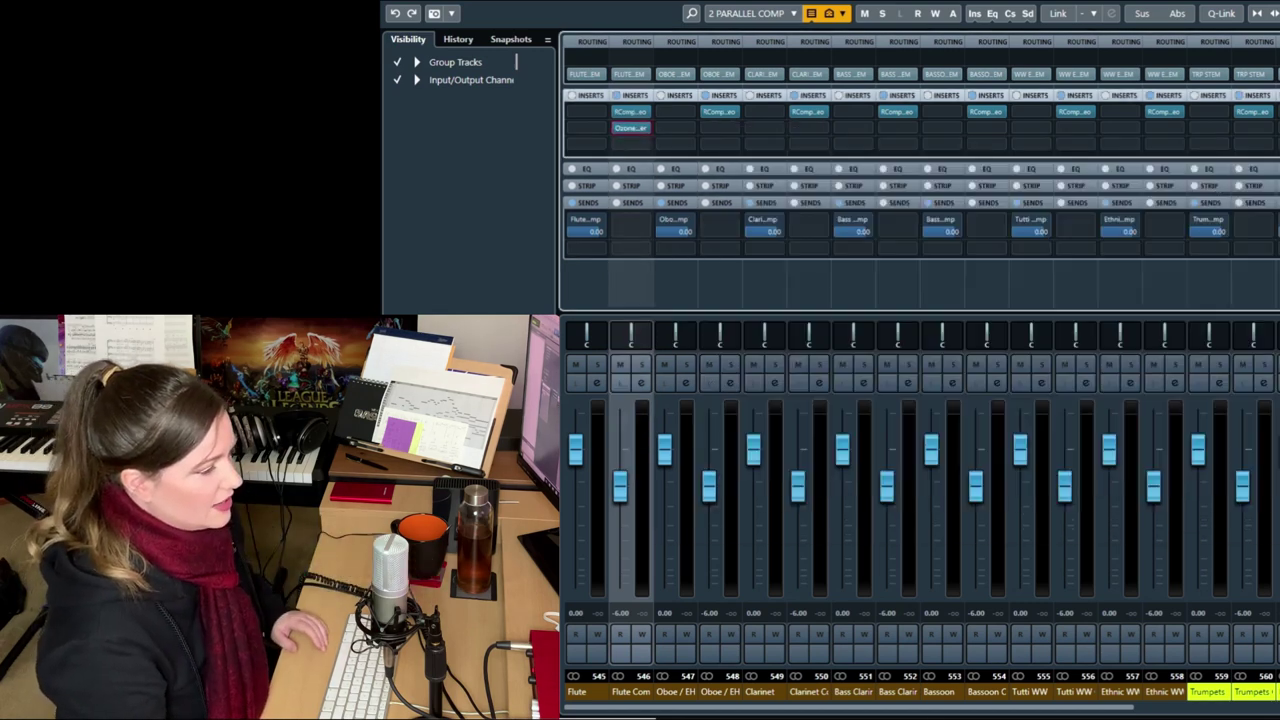
# - Route the Flute, Oboe / EH, Clarinet and Bass Clarinet sends to their matching Comp groups
pyautogui.click(602, 209)
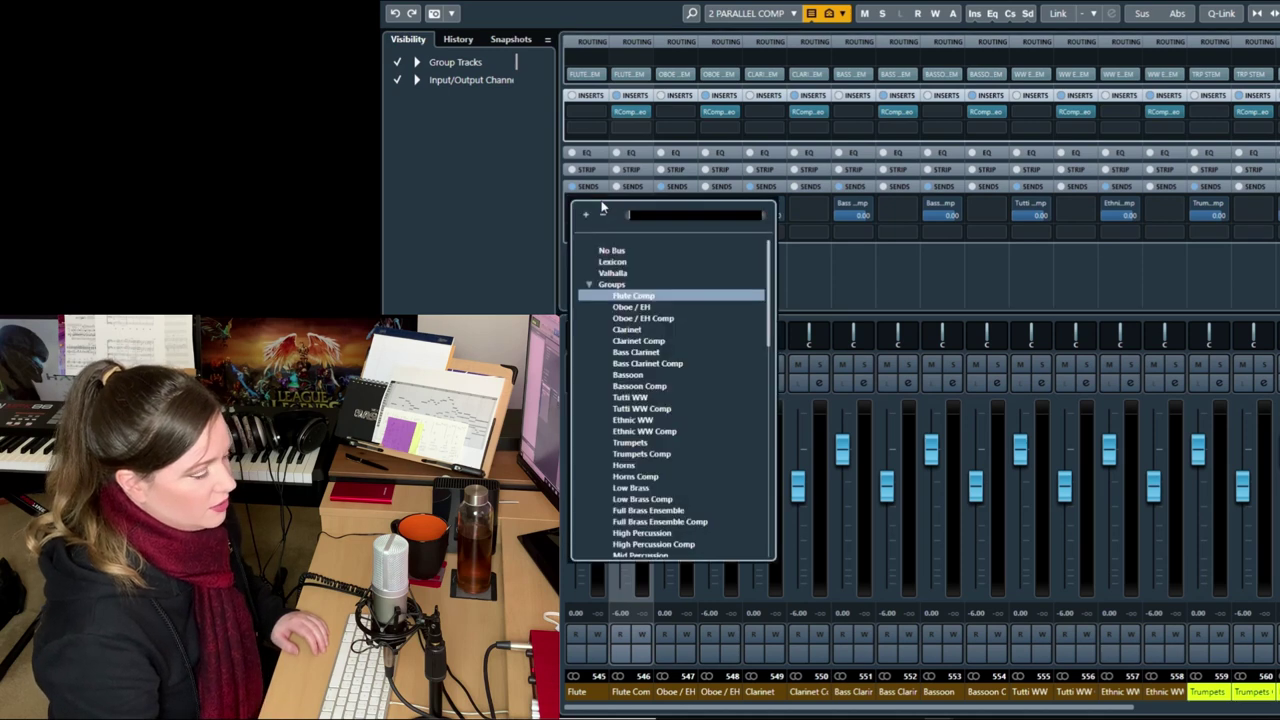
pyautogui.click(640, 297)
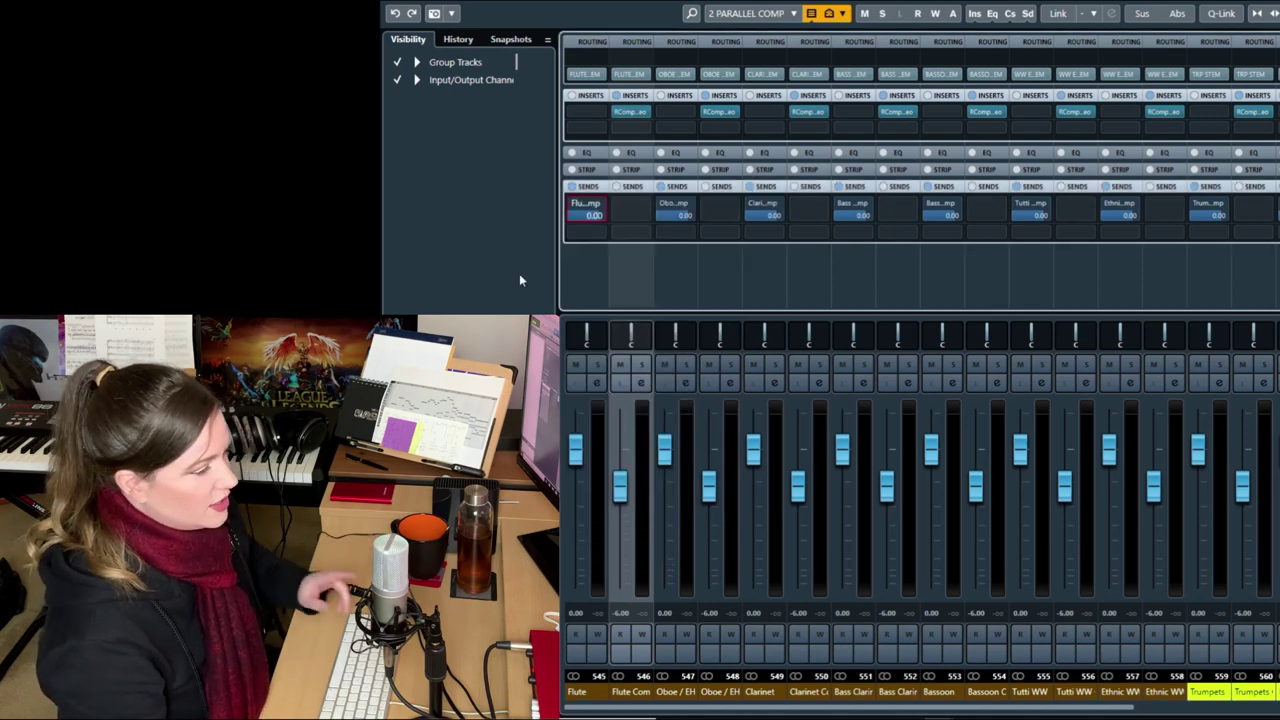
pyautogui.click(587, 205)
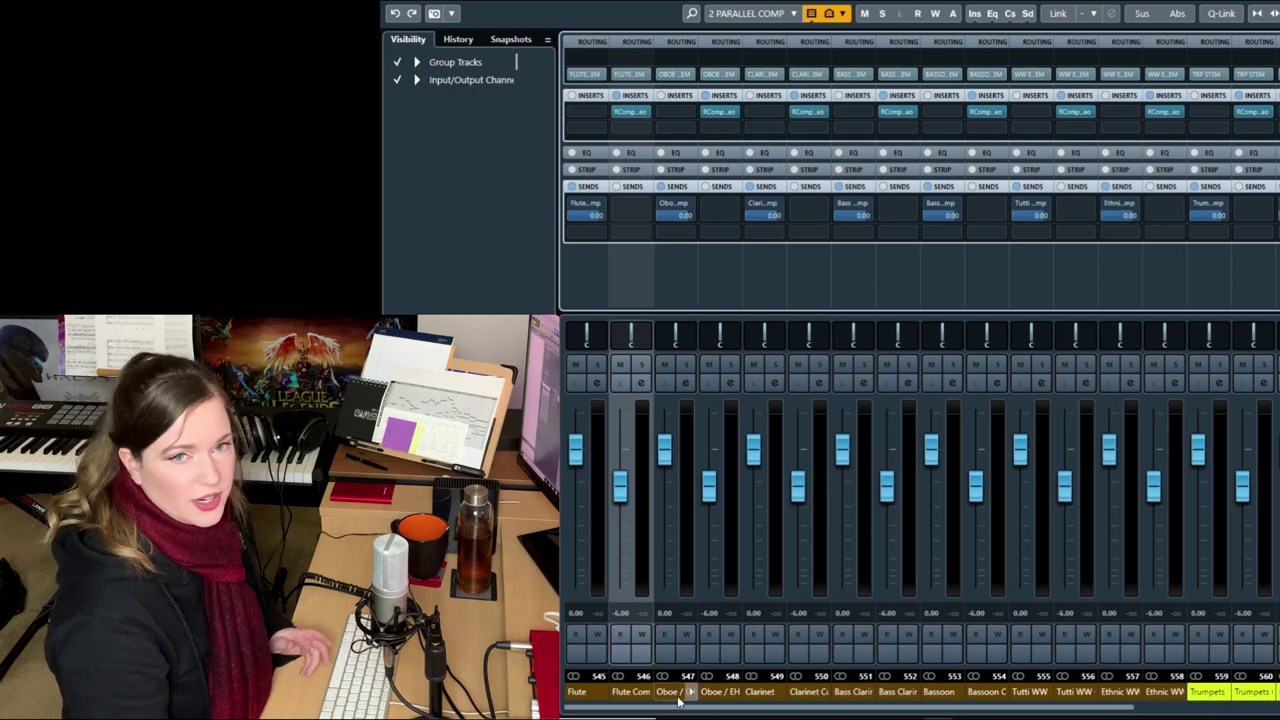
pyautogui.click(690, 207)
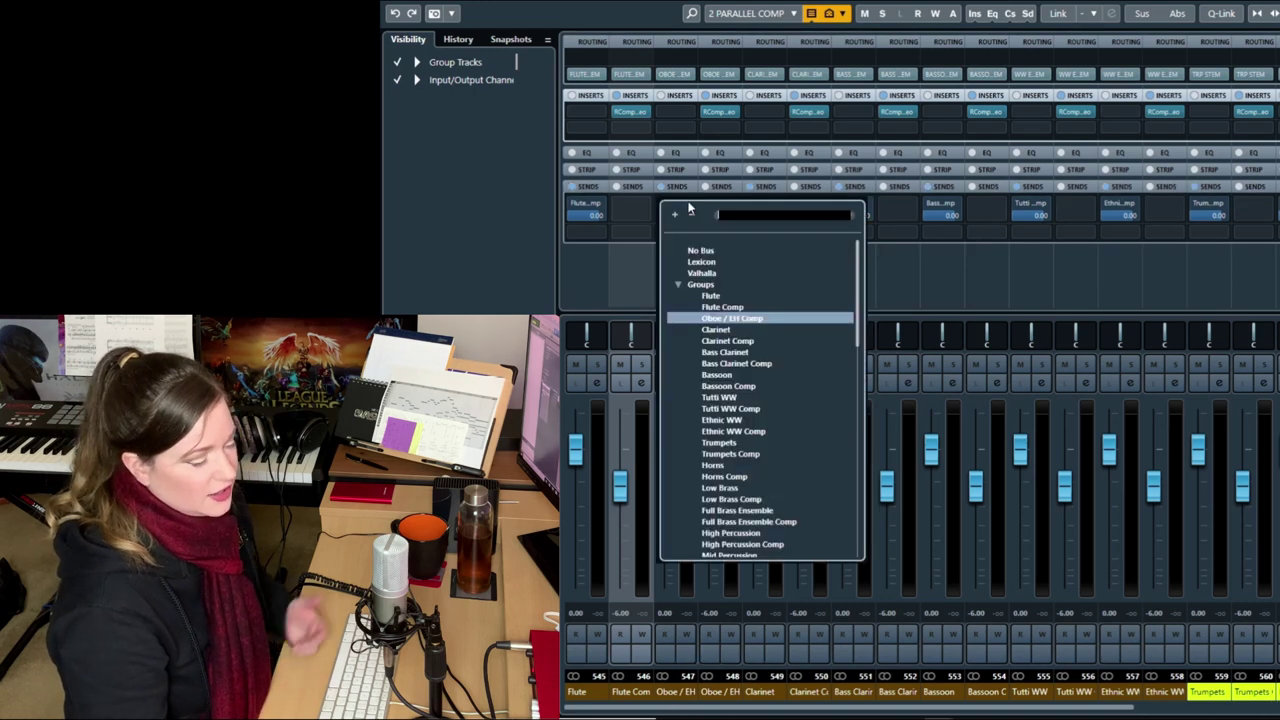
pyautogui.click(745, 319)
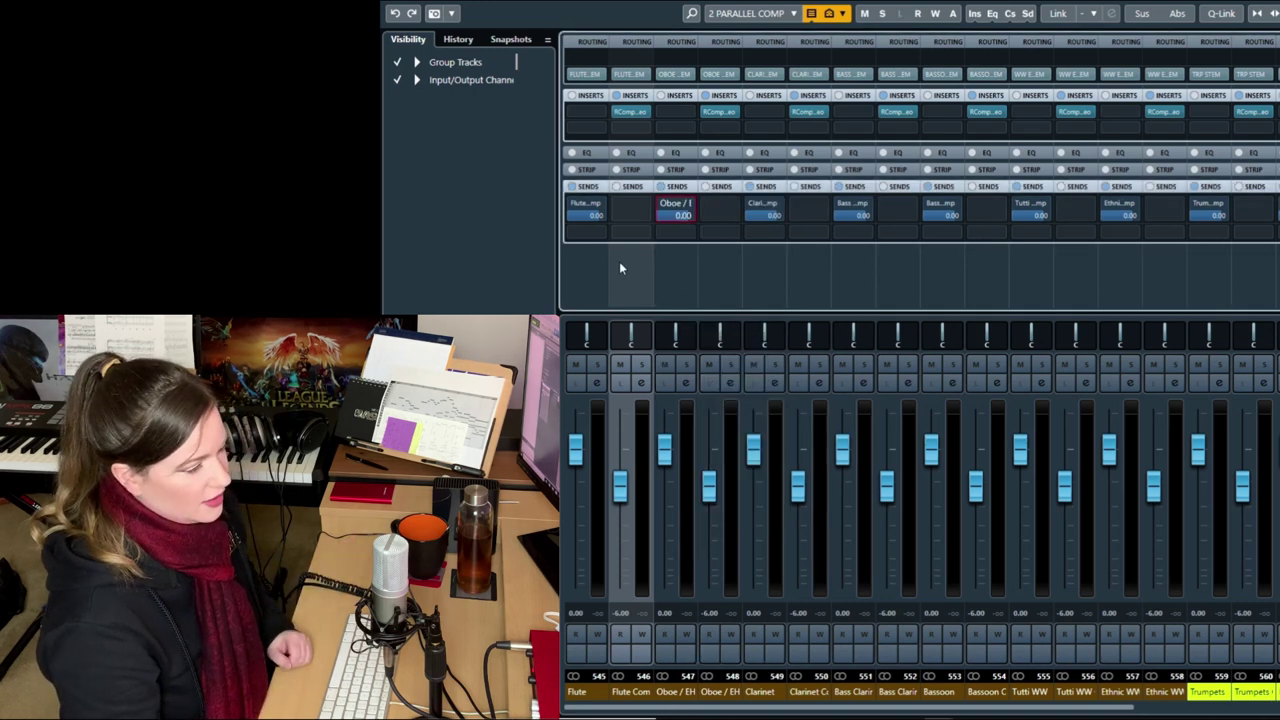
pyautogui.click(781, 205)
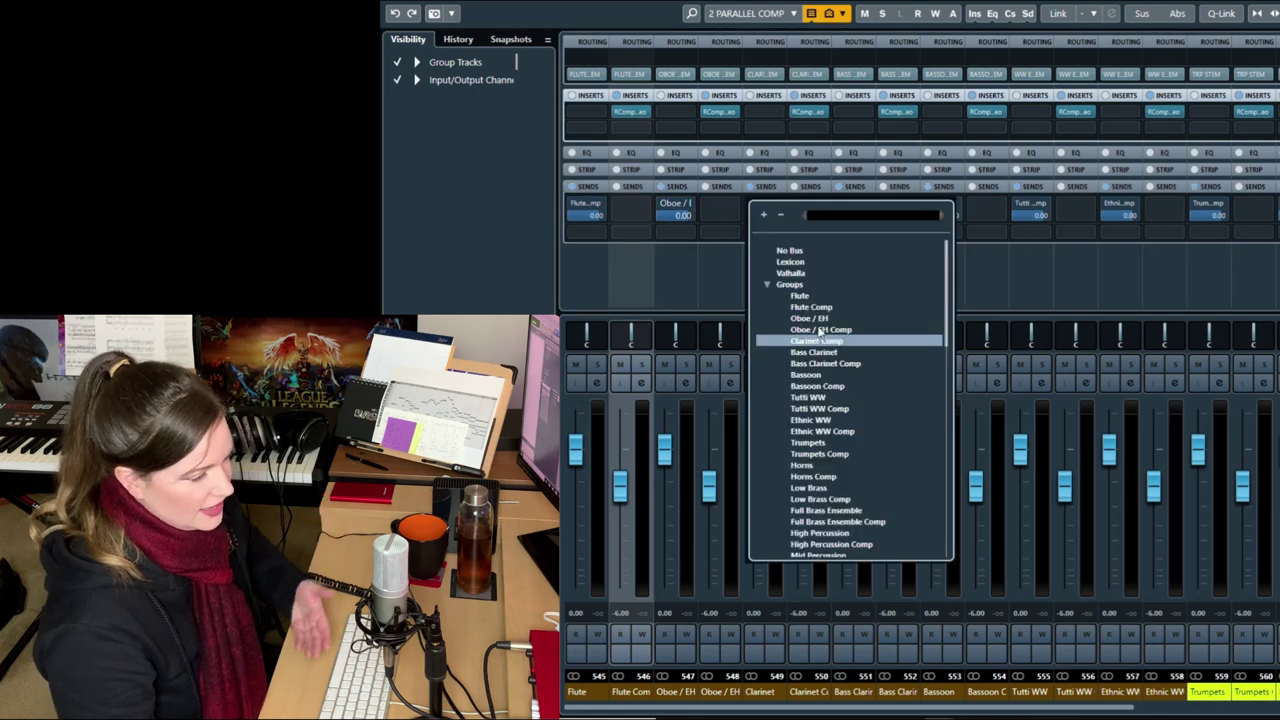
pyautogui.press('Return')
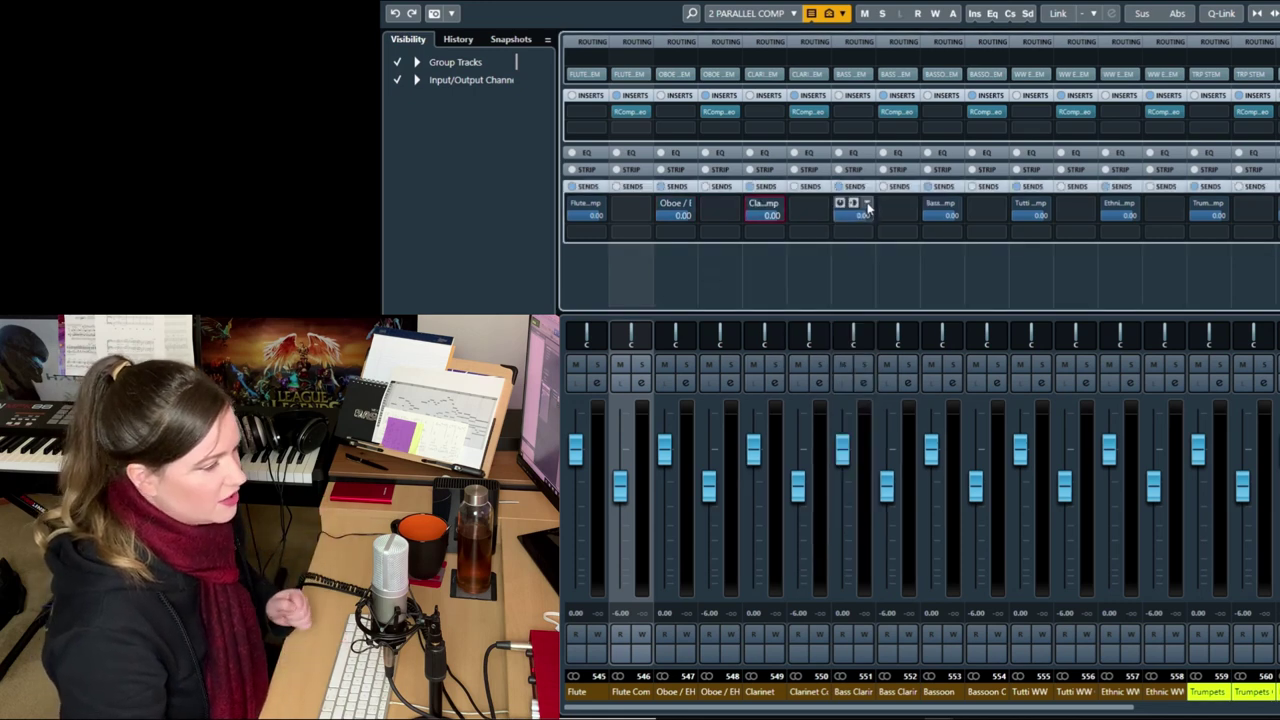
pyautogui.click(869, 208)
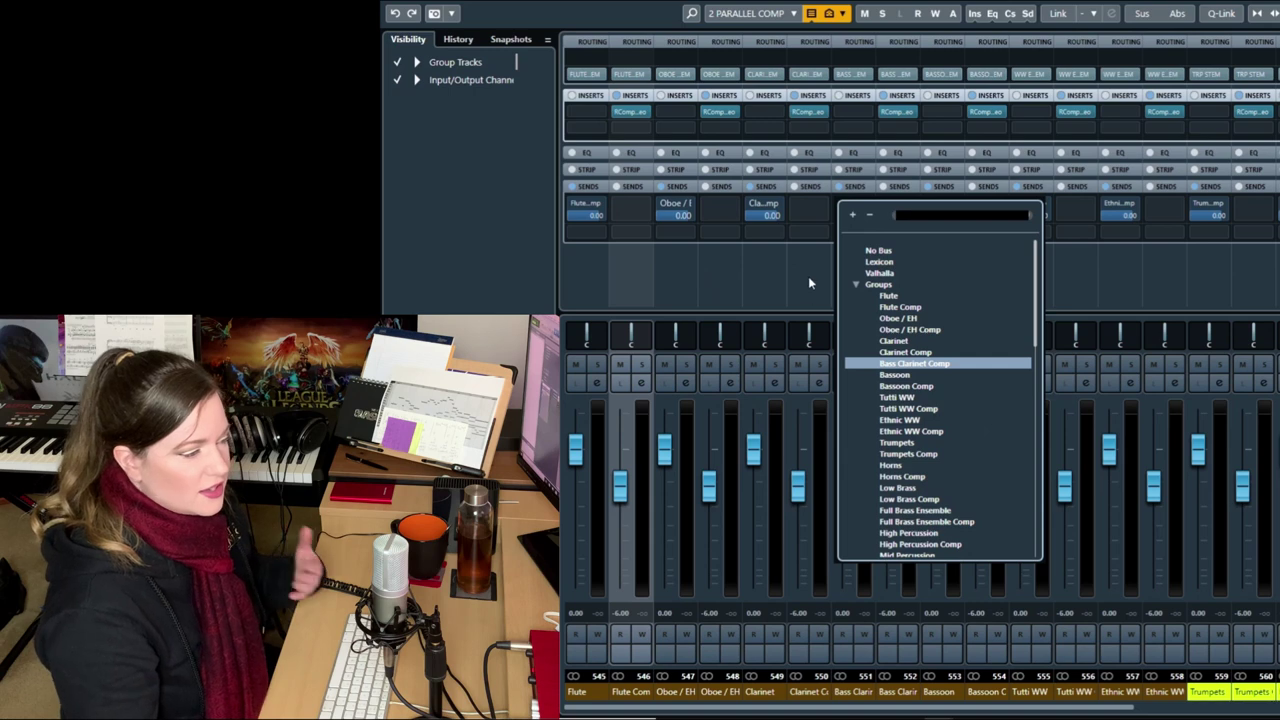
pyautogui.press('Return')
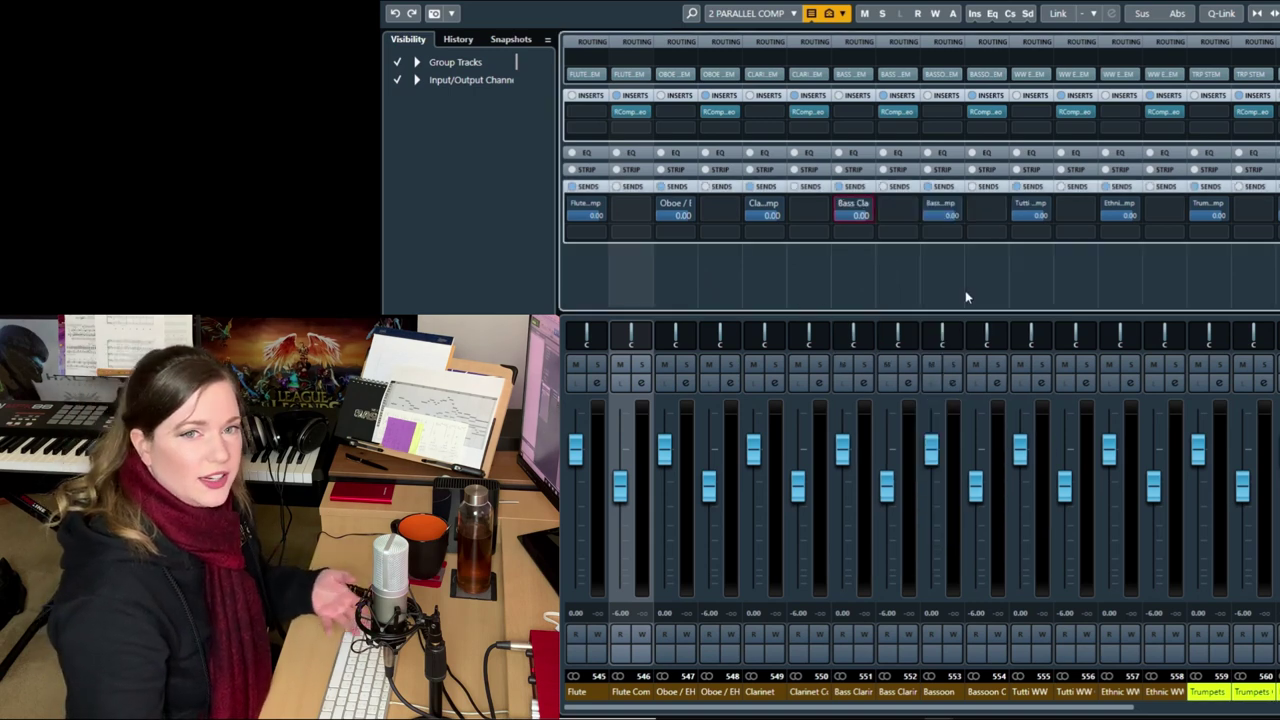
pyautogui.moveTo(887, 709); pyautogui.dragTo(1142, 716)
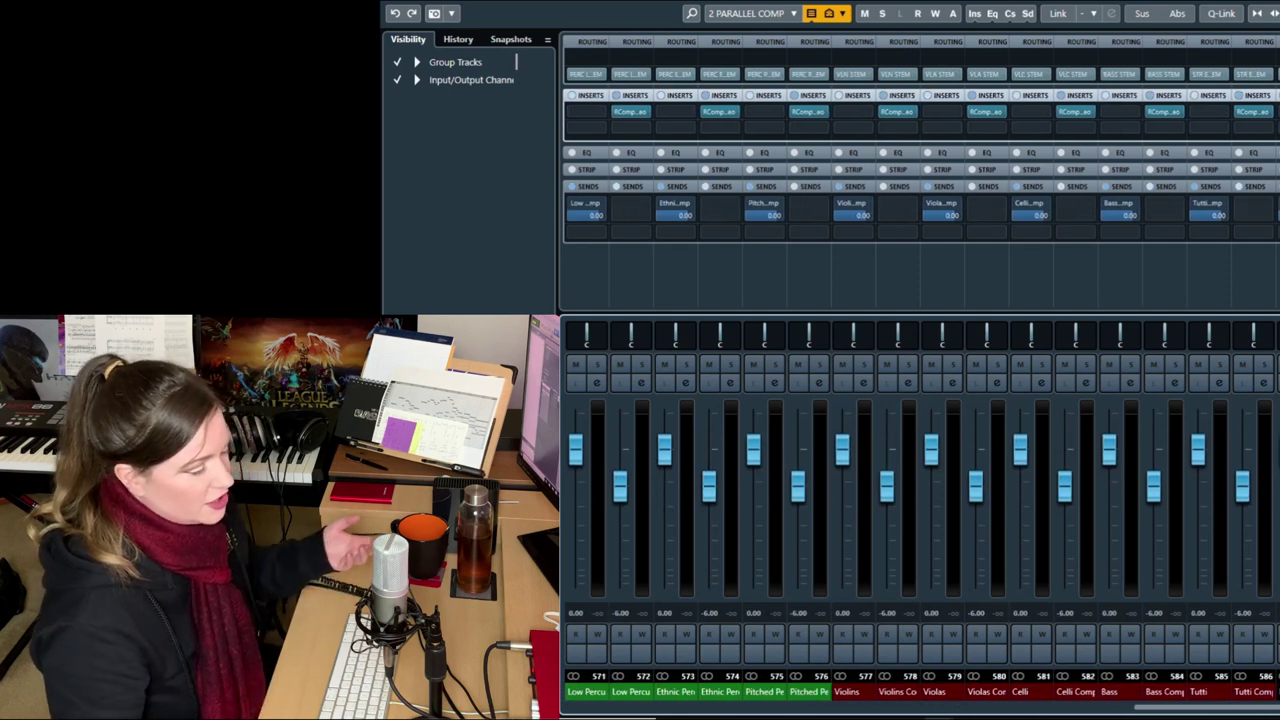
pyautogui.hscroll(-10, 814, 701)
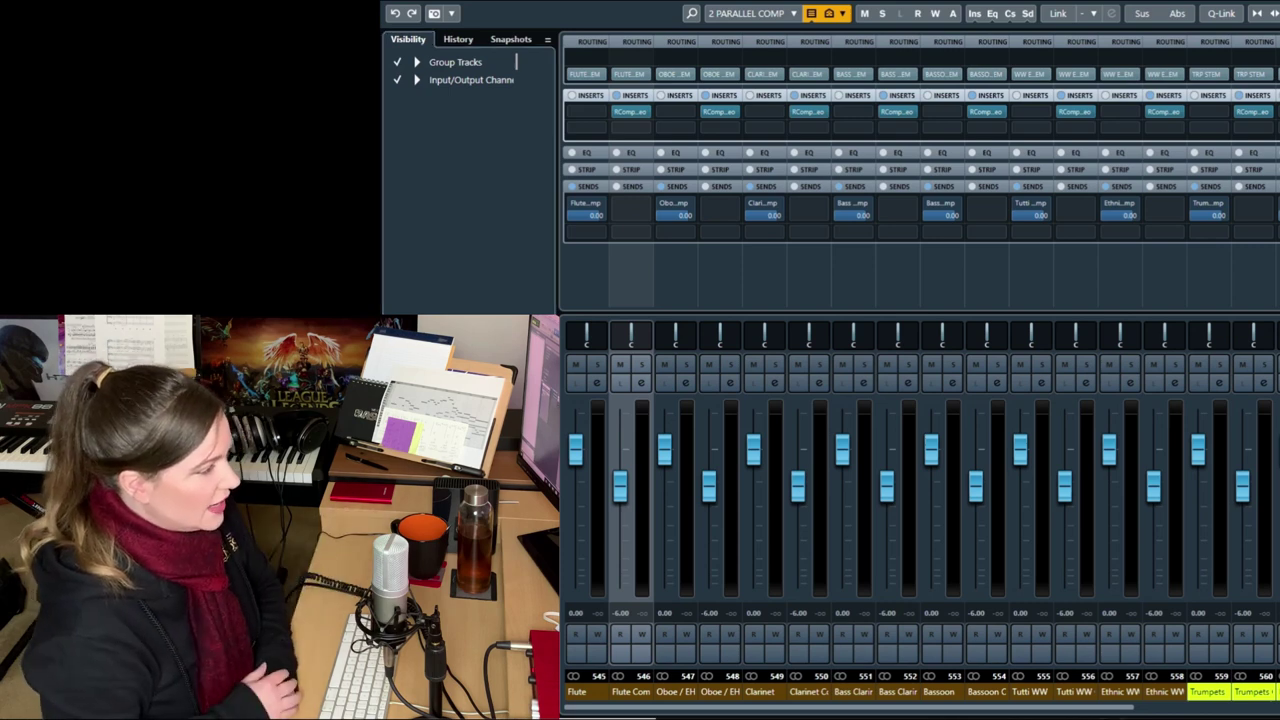
# - Switch the mixer to the 6: GROUP Stems configuration showing the Flute-to-Synth stem groups
pyautogui.click(758, 15)
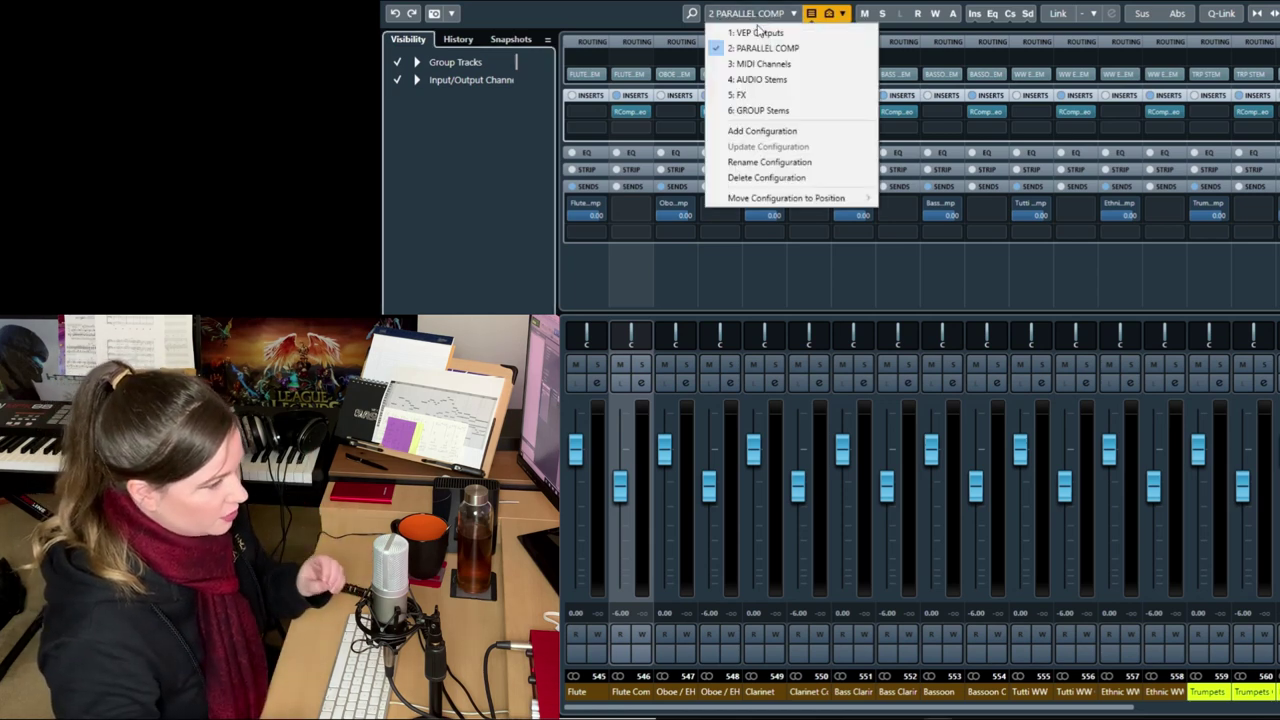
pyautogui.click(783, 110)
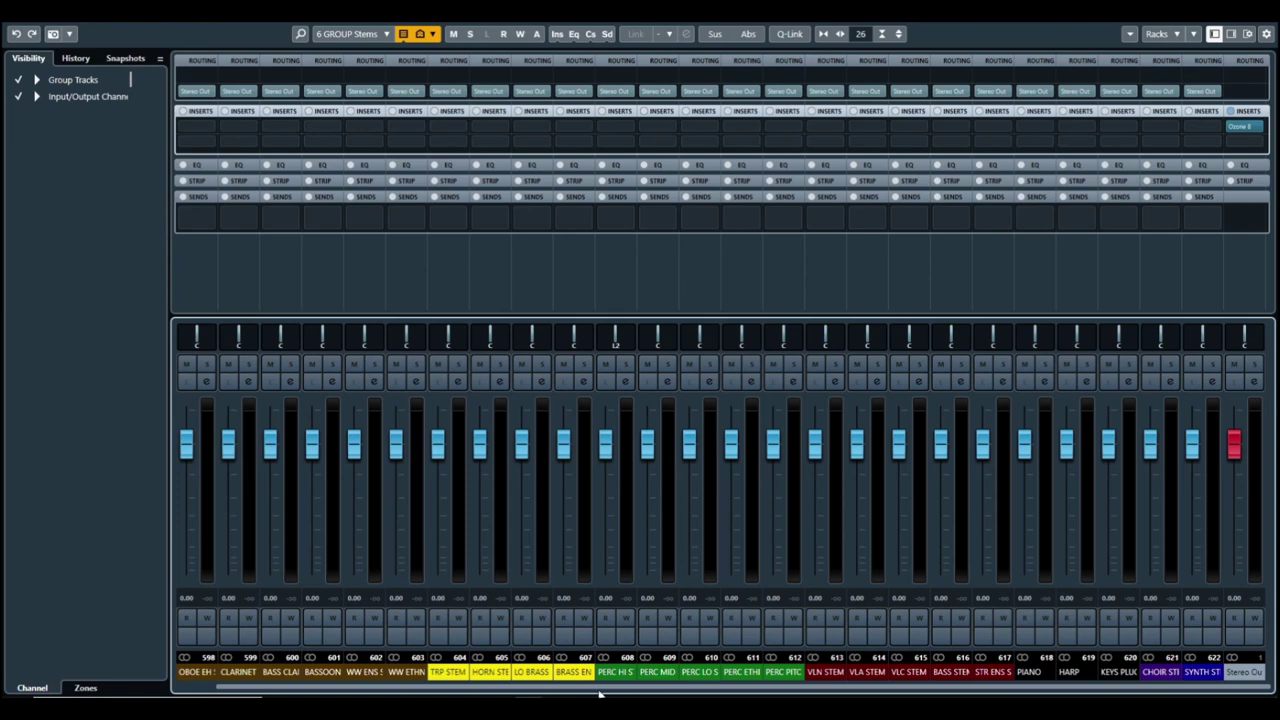
pyautogui.moveTo(532, 692); pyautogui.dragTo(496, 685)
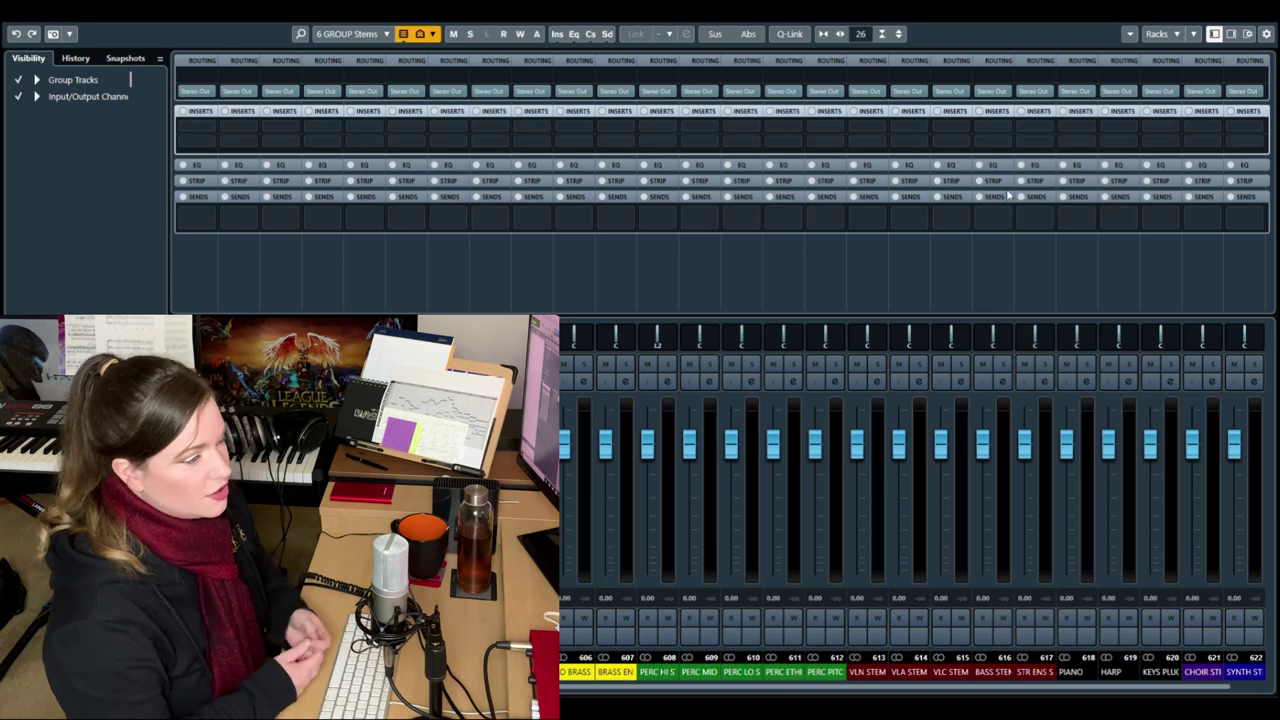
# - Open Export Audio Mixdown with Multiple channel selection and tick the woodwind, brass and percussion STEM groups
pyautogui.hotkey('ctrl', 'shift', 'e')
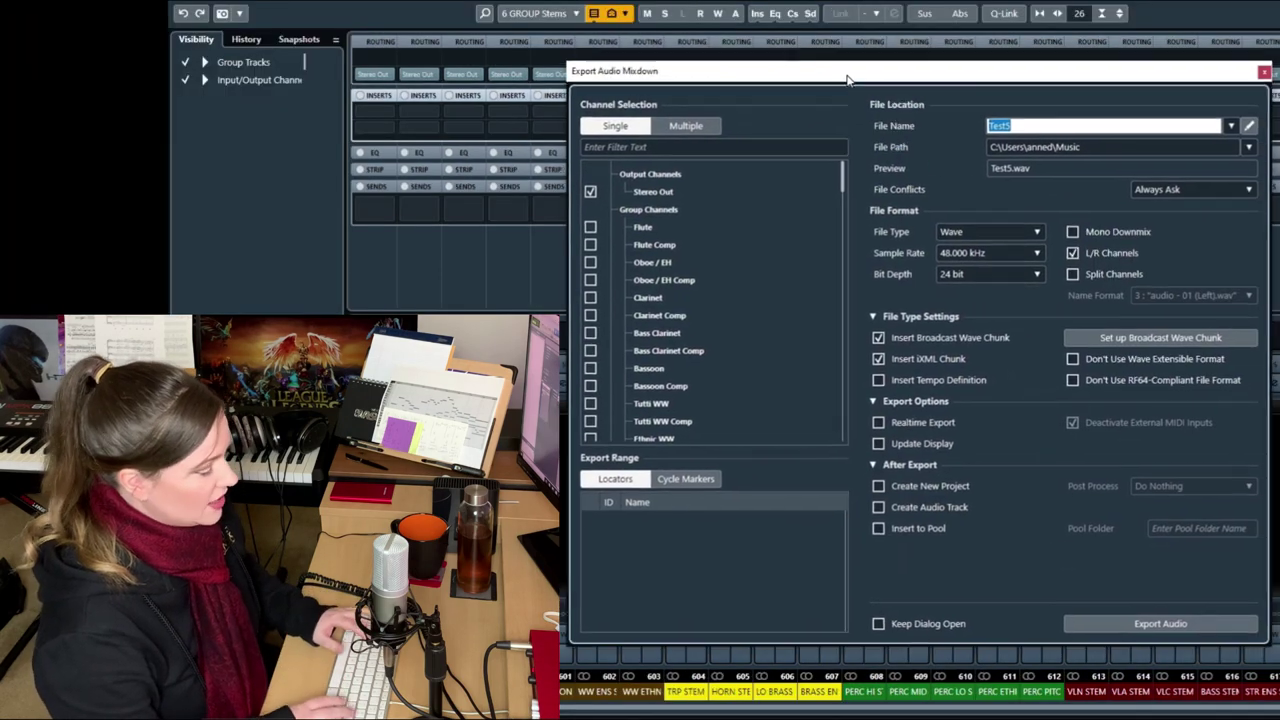
pyautogui.click(689, 131)
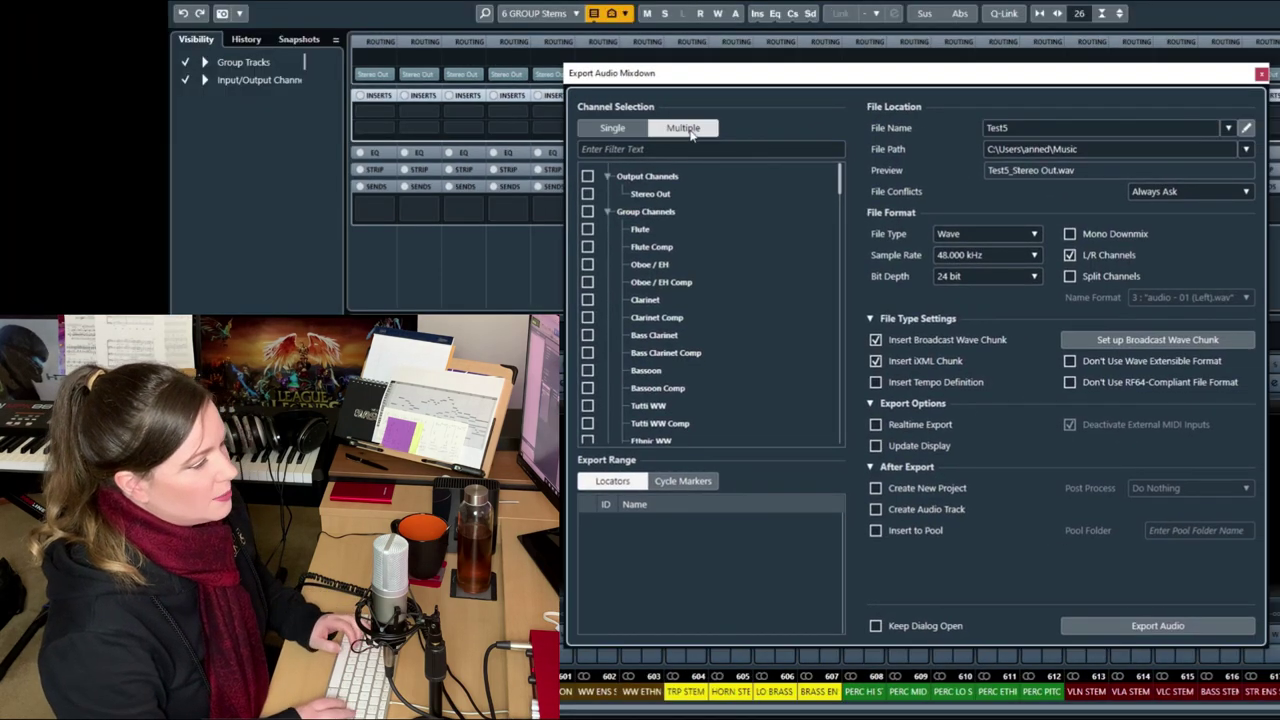
pyautogui.scroll(-8, 724, 283)
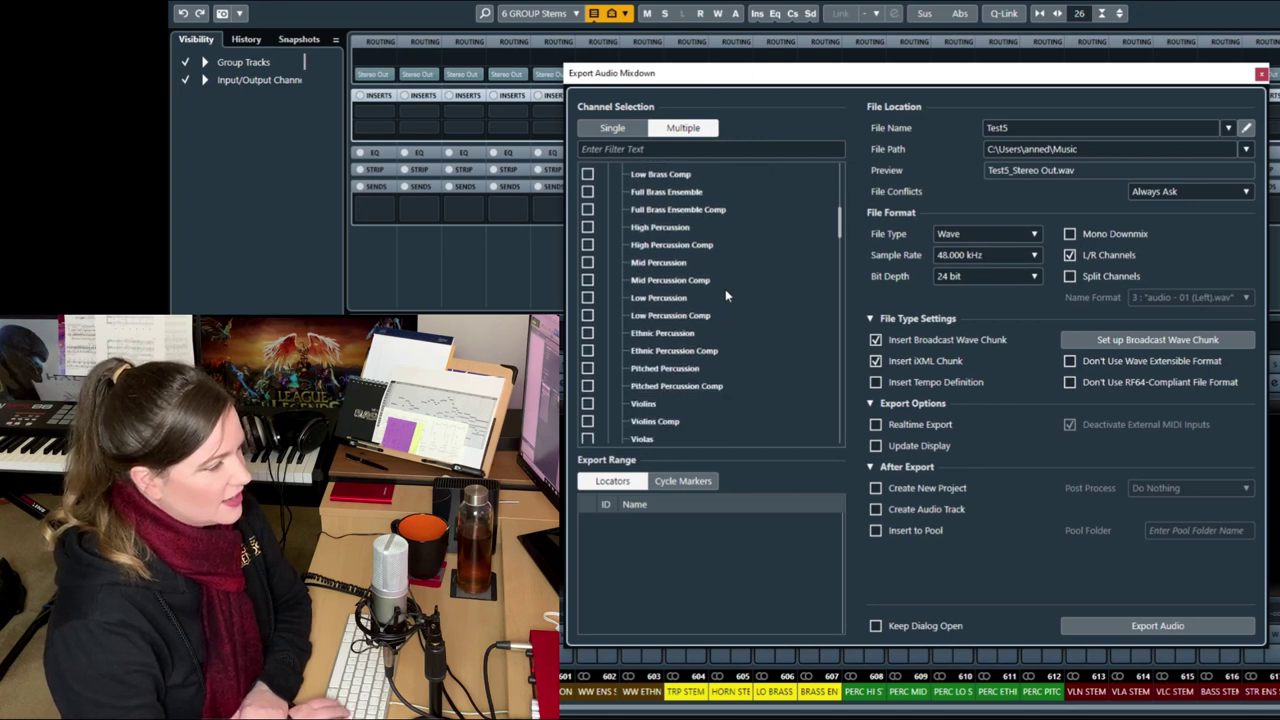
pyautogui.scroll(-10, 725, 289)
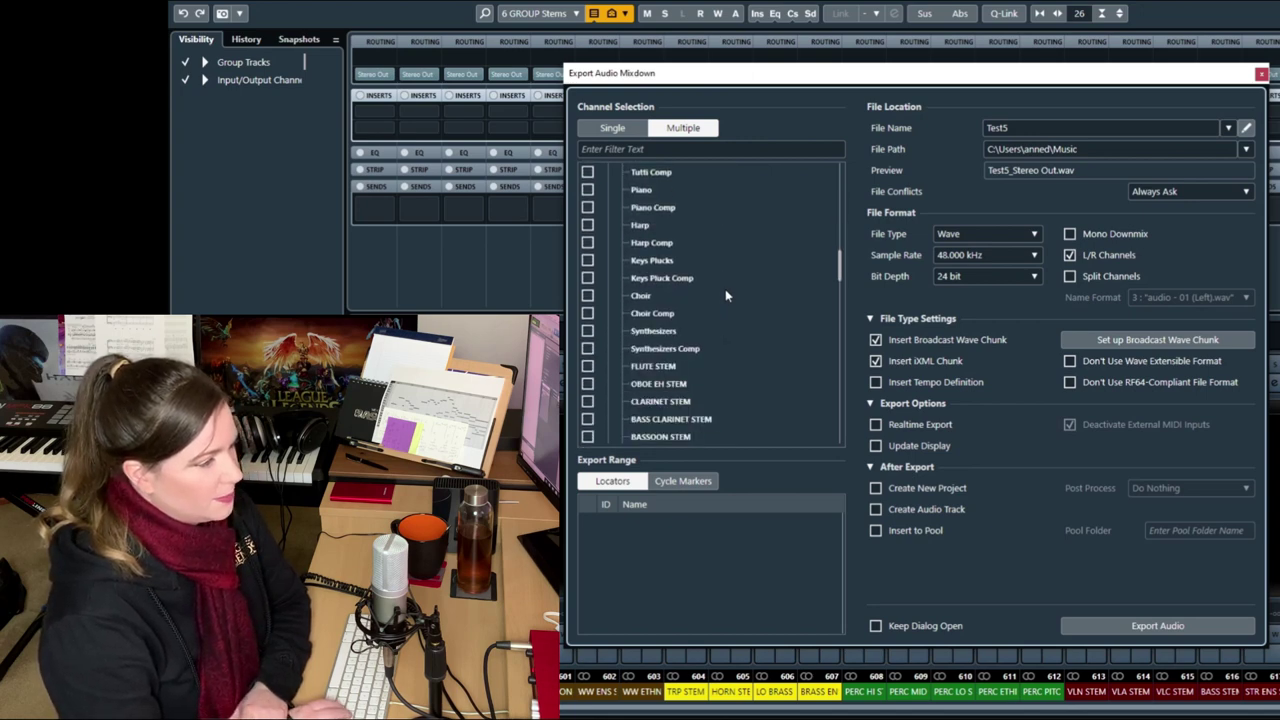
pyautogui.scroll(-3, 725, 289)
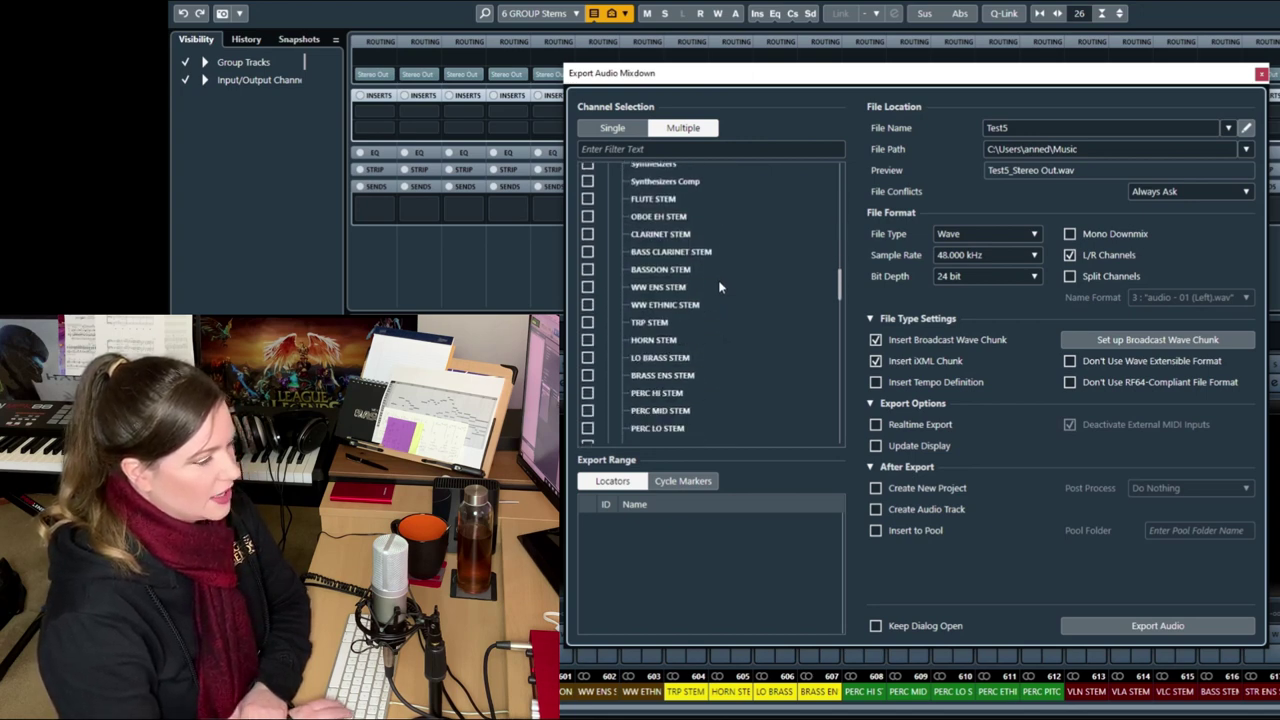
pyautogui.click(587, 200)
pyautogui.click(587, 216)
pyautogui.click(587, 234)
pyautogui.click(587, 251)
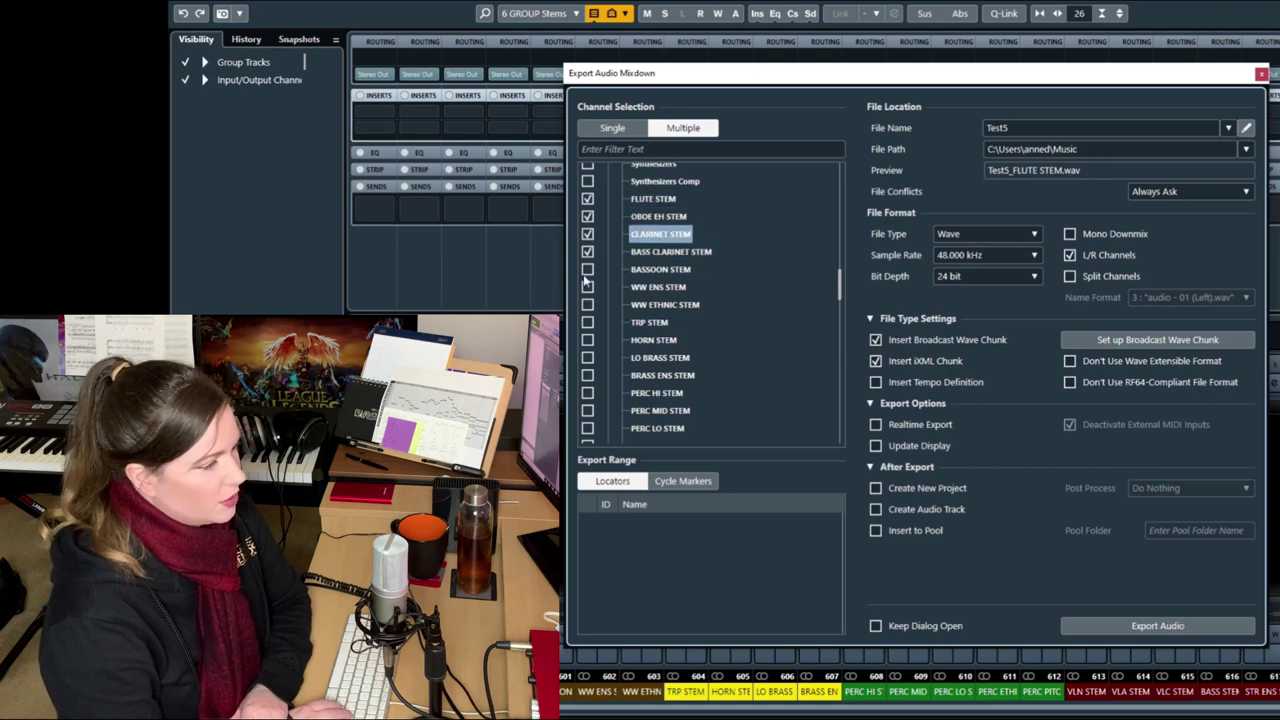
pyautogui.click(587, 269)
pyautogui.click(587, 287)
pyautogui.click(587, 322)
pyautogui.click(587, 340)
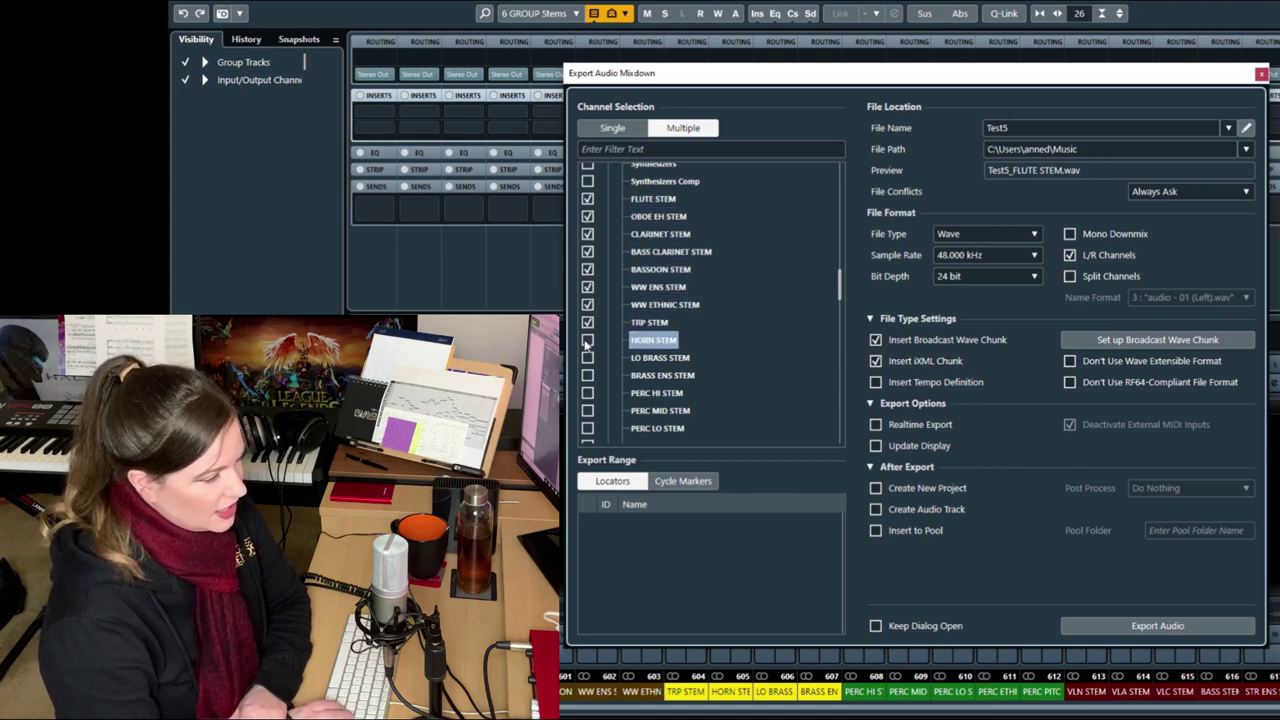
pyautogui.click(587, 357)
pyautogui.click(587, 375)
pyautogui.click(587, 393)
pyautogui.click(587, 410)
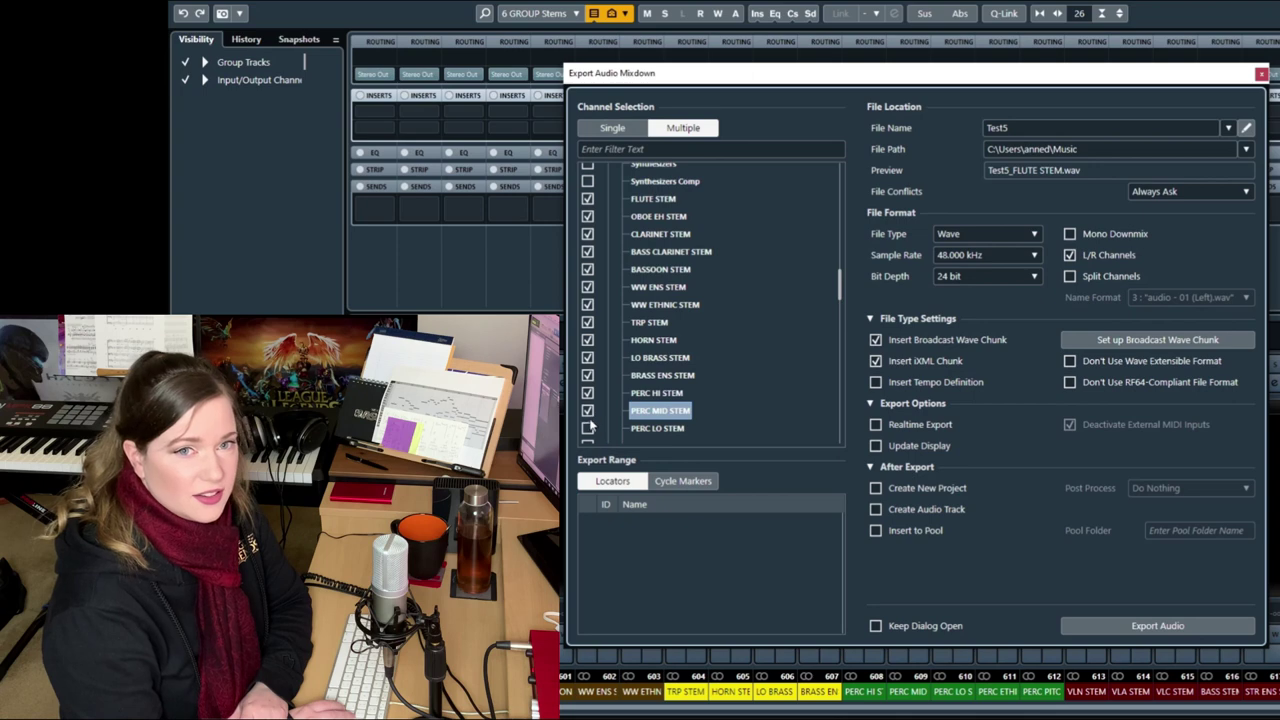
pyautogui.click(587, 428)
# - Tick the remaining percussion, strings, piano, harp, keys plucks, choir and synth stems, then close the dialog
pyautogui.scroll(-3, 607, 412)
pyautogui.click(587, 278)
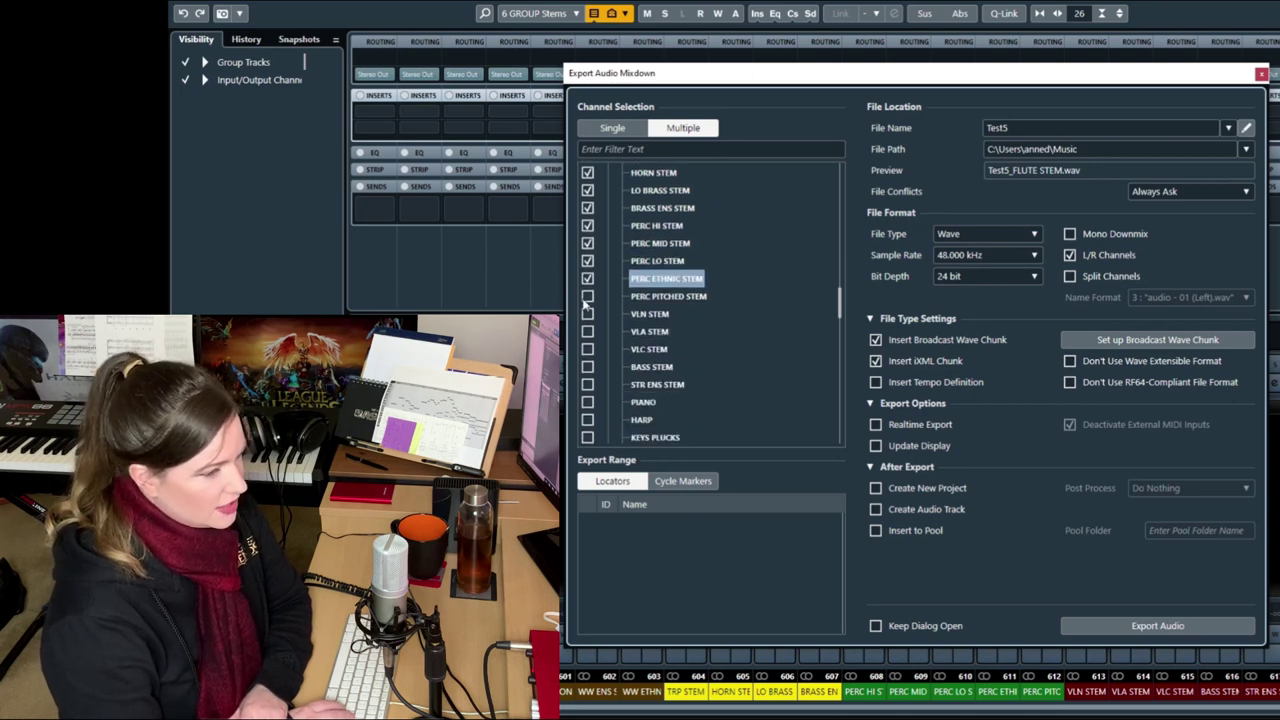
pyautogui.click(587, 296)
pyautogui.click(587, 314)
pyautogui.click(587, 331)
pyautogui.click(587, 349)
pyautogui.click(587, 367)
pyautogui.click(587, 384)
pyautogui.click(587, 402)
pyautogui.click(587, 419)
pyautogui.click(587, 437)
pyautogui.scroll(-2, 605, 430)
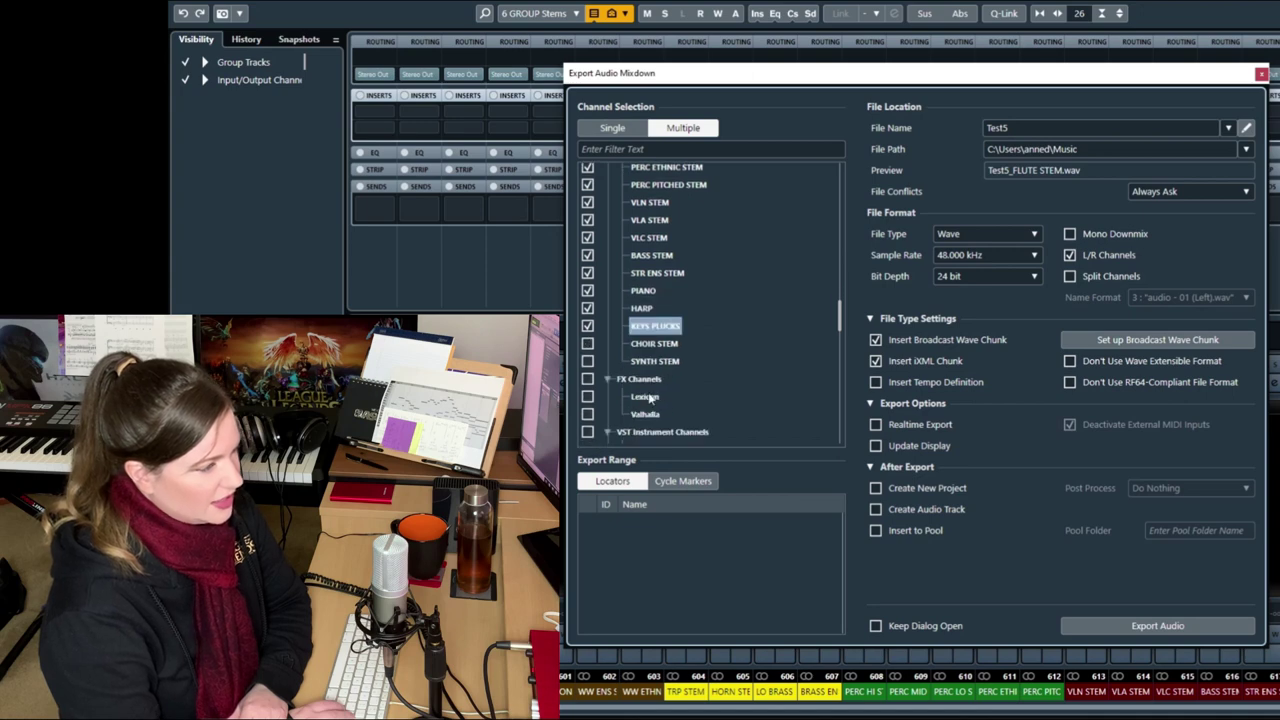
pyautogui.click(588, 343)
pyautogui.click(588, 361)
pyautogui.scroll(5, 765, 403)
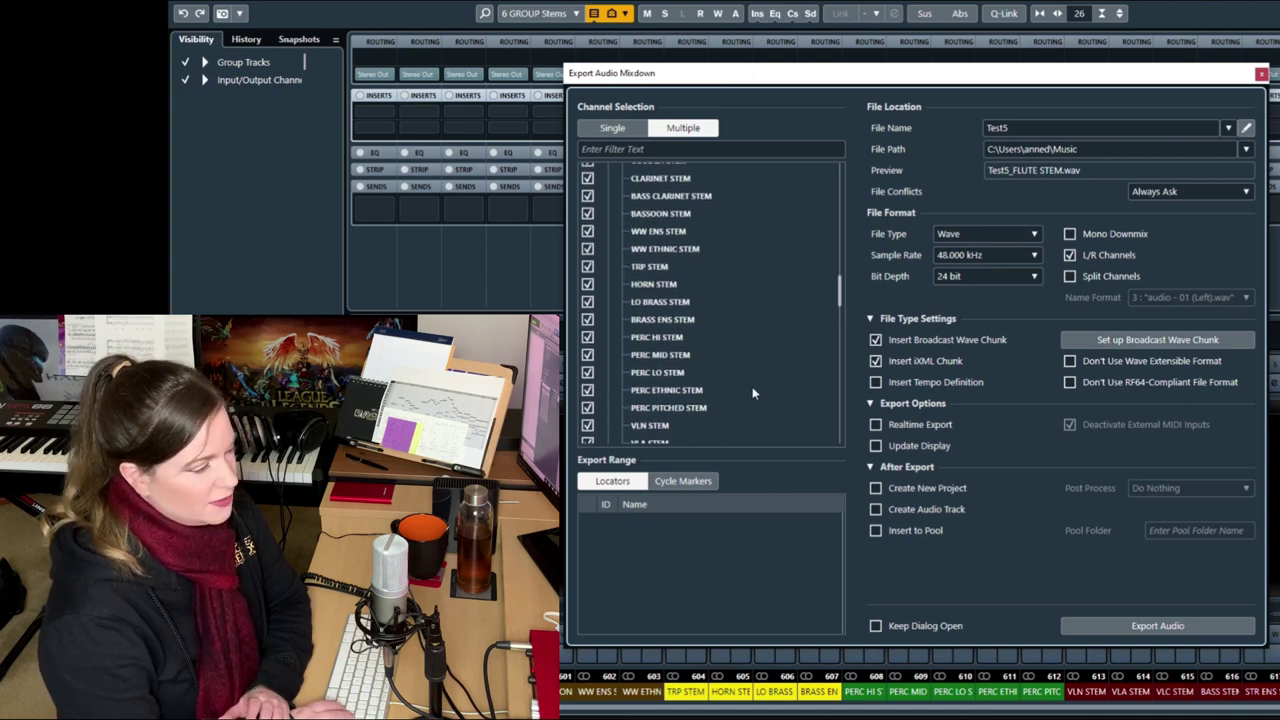
pyautogui.scroll(-2, 743, 400)
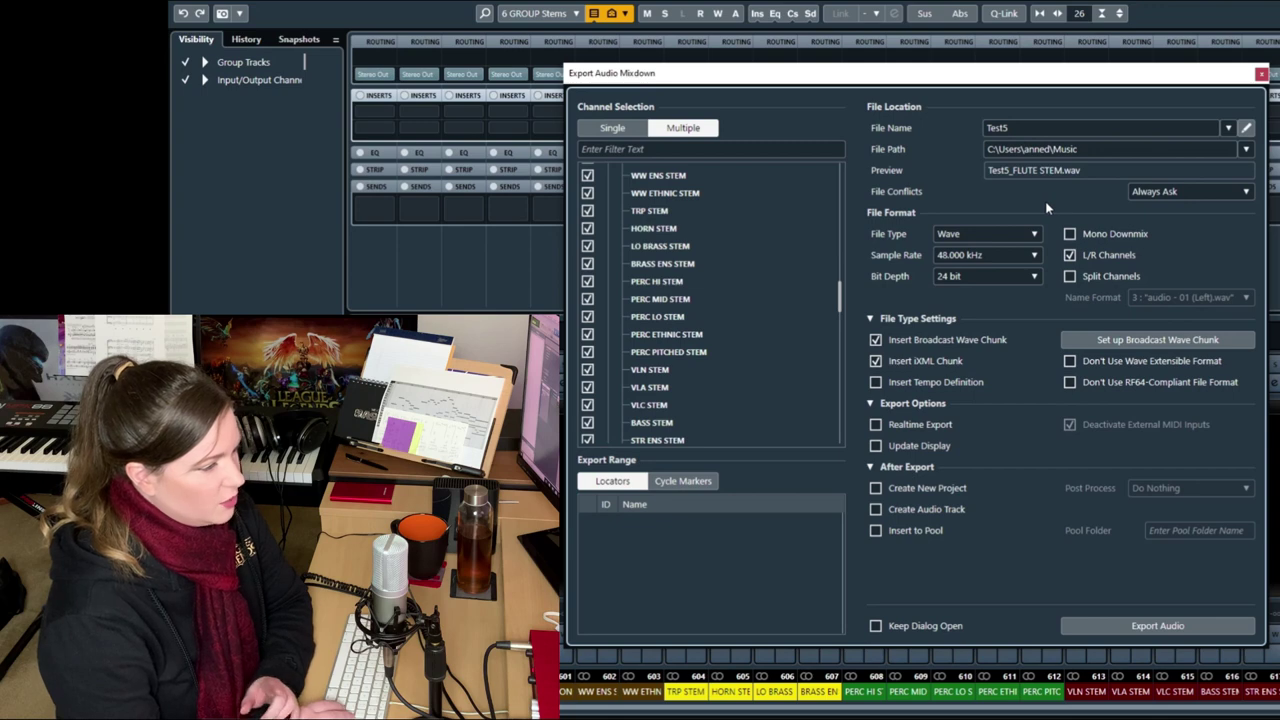
pyautogui.click(1262, 74)
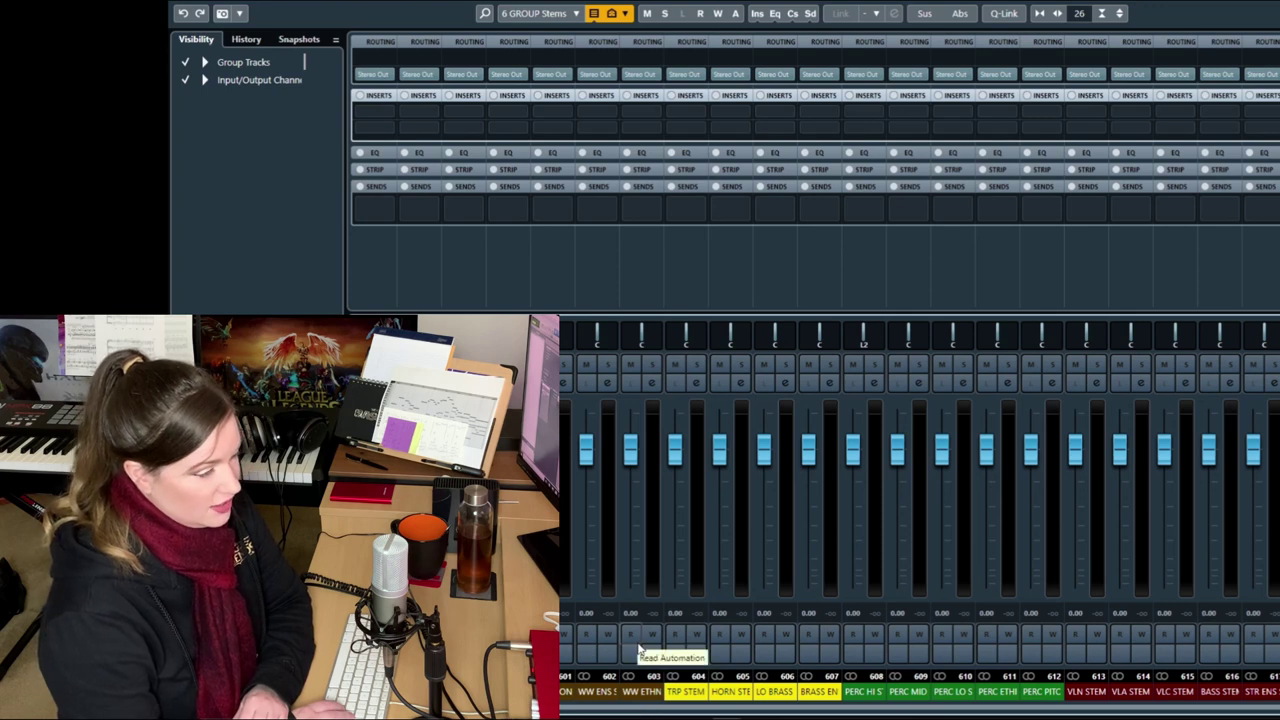
# - Tick the Lexicon and Valhalla FX channels for export, then pick another saved mixer configuration
pyautogui.hotkey('ctrl', 'shift', 'e')
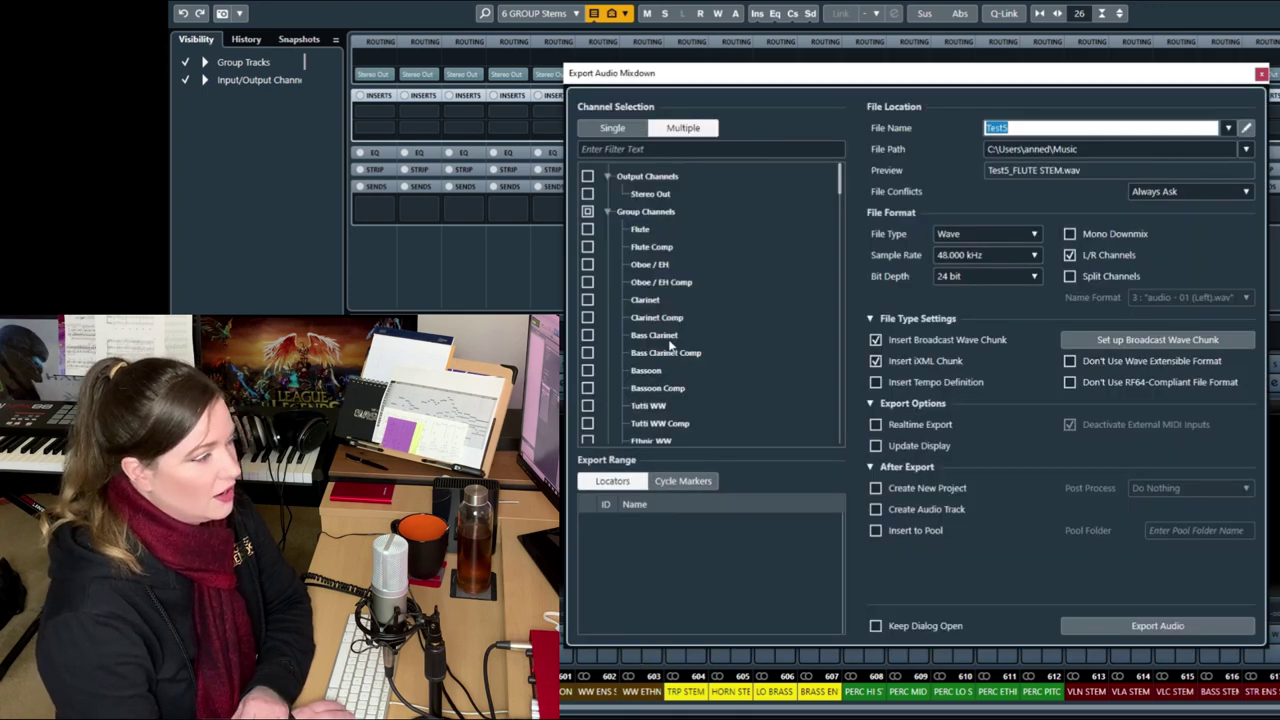
pyautogui.scroll(-10, 670, 345)
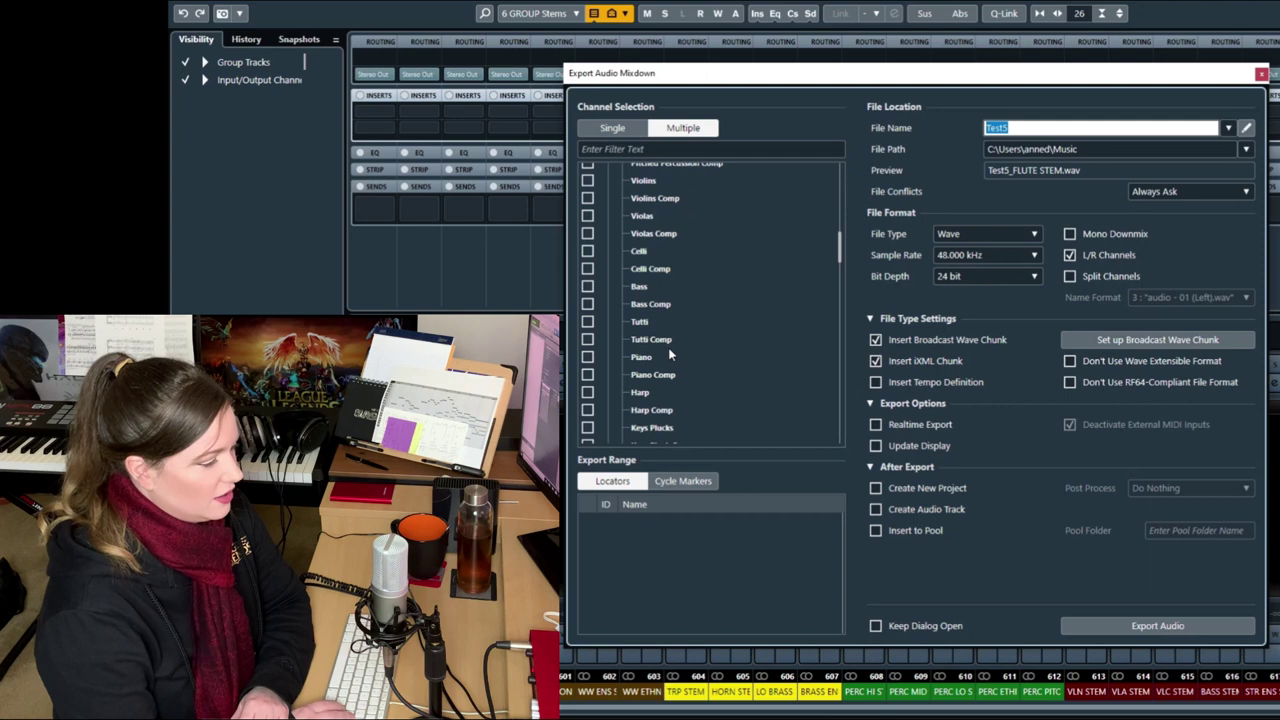
pyautogui.scroll(-3, 670, 352)
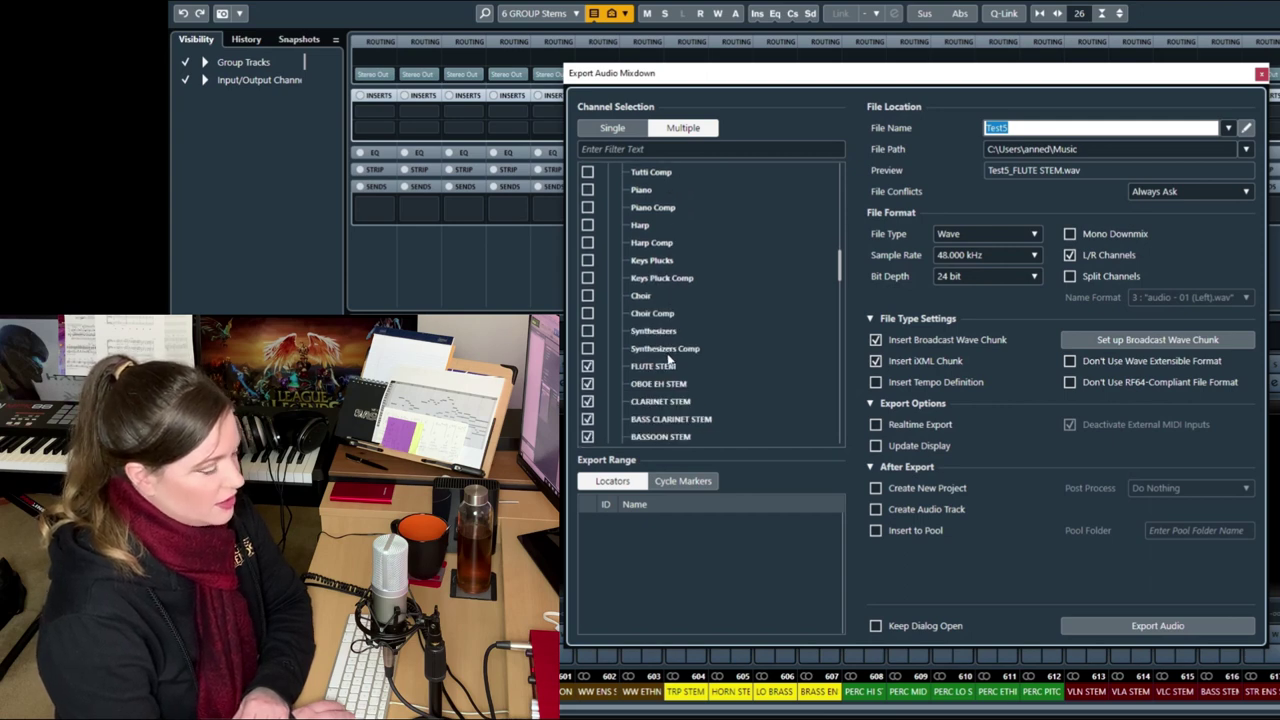
pyautogui.scroll(-10, 668, 360)
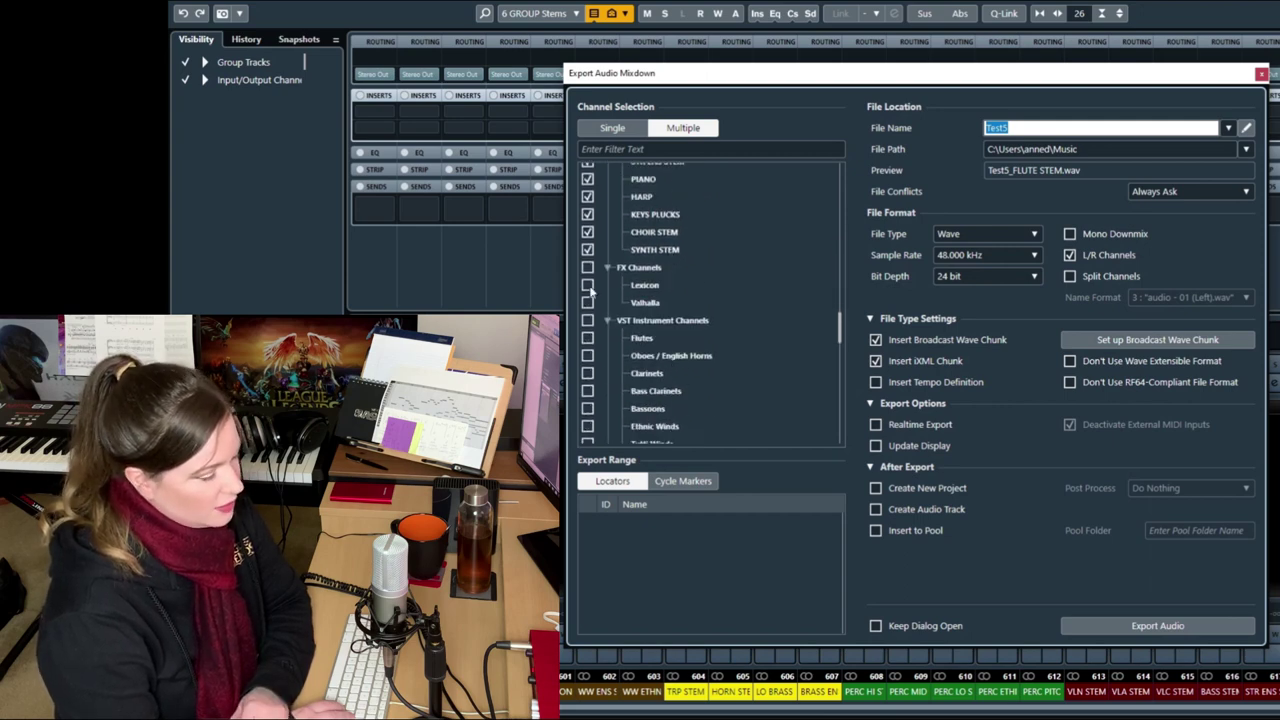
pyautogui.click(588, 285)
pyautogui.click(588, 302)
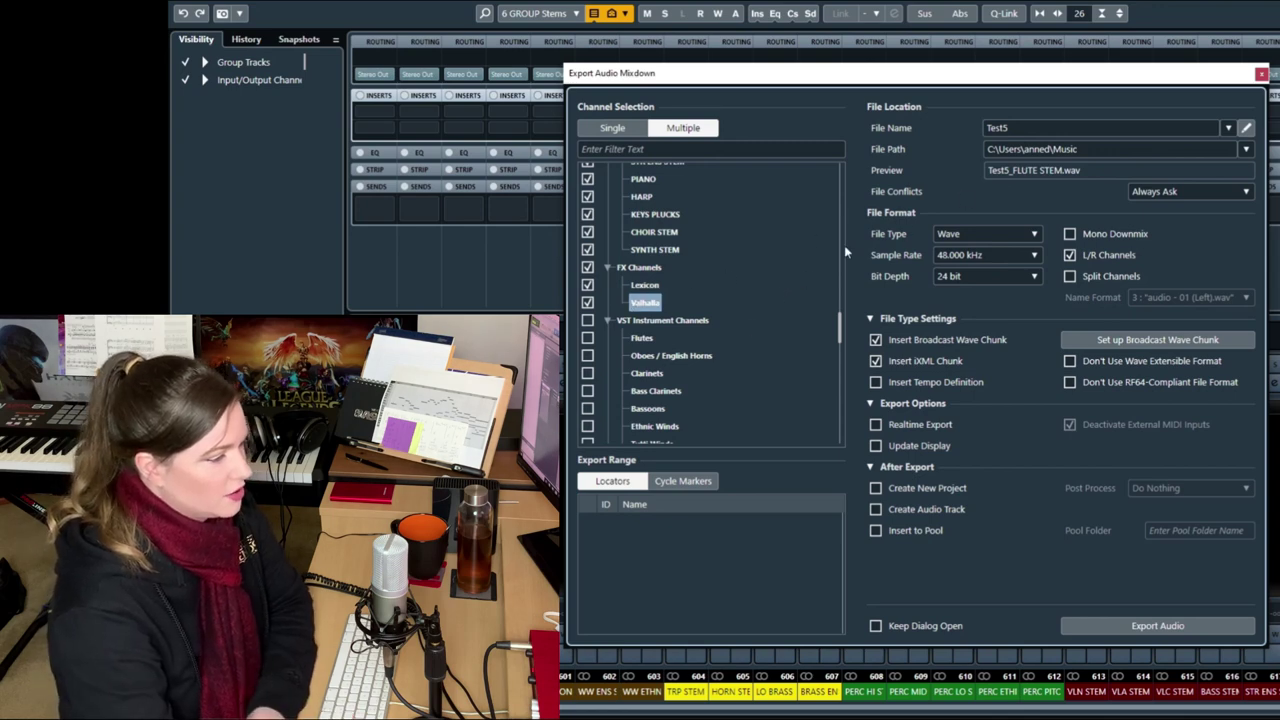
pyautogui.click(1261, 74)
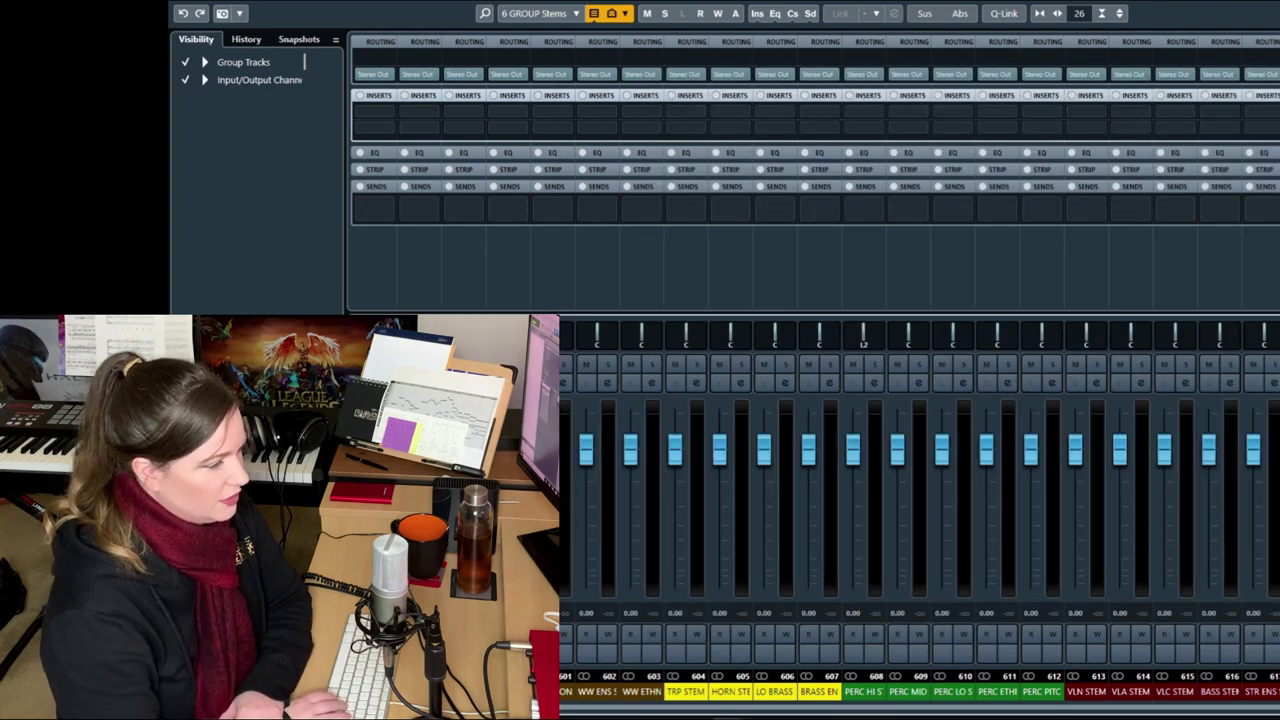
pyautogui.click(538, 13)
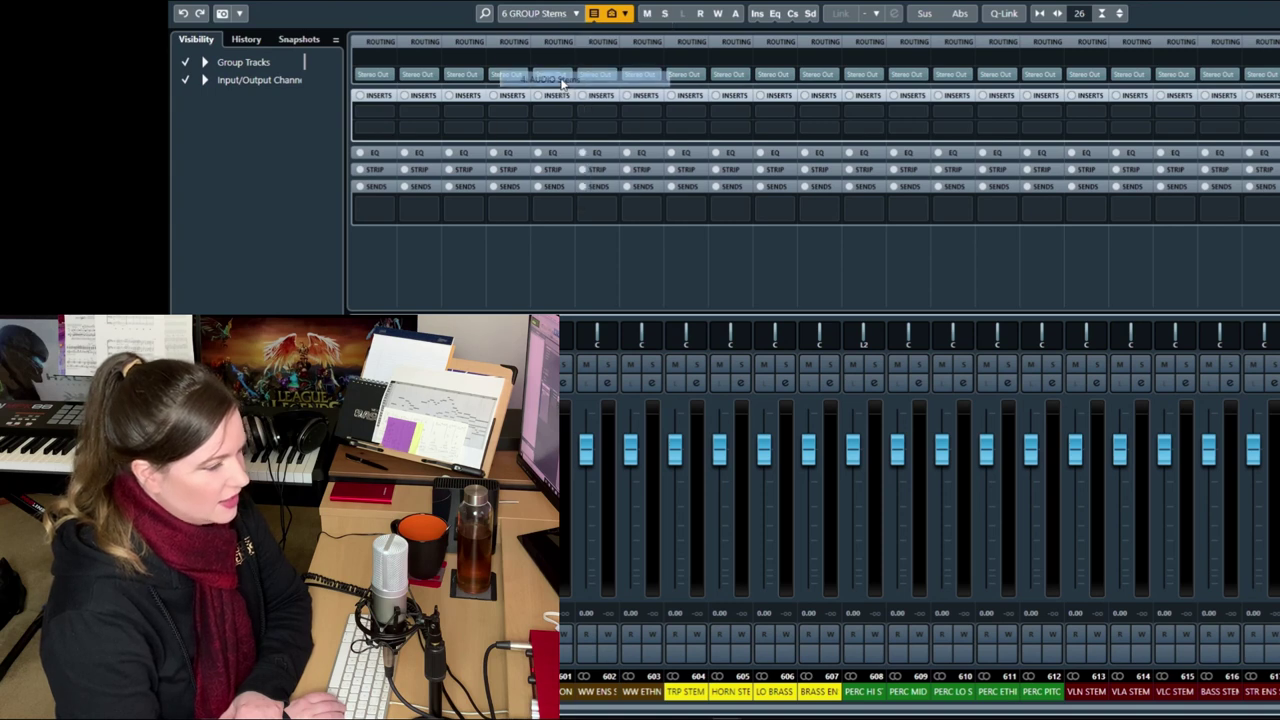
pyautogui.click(553, 80)
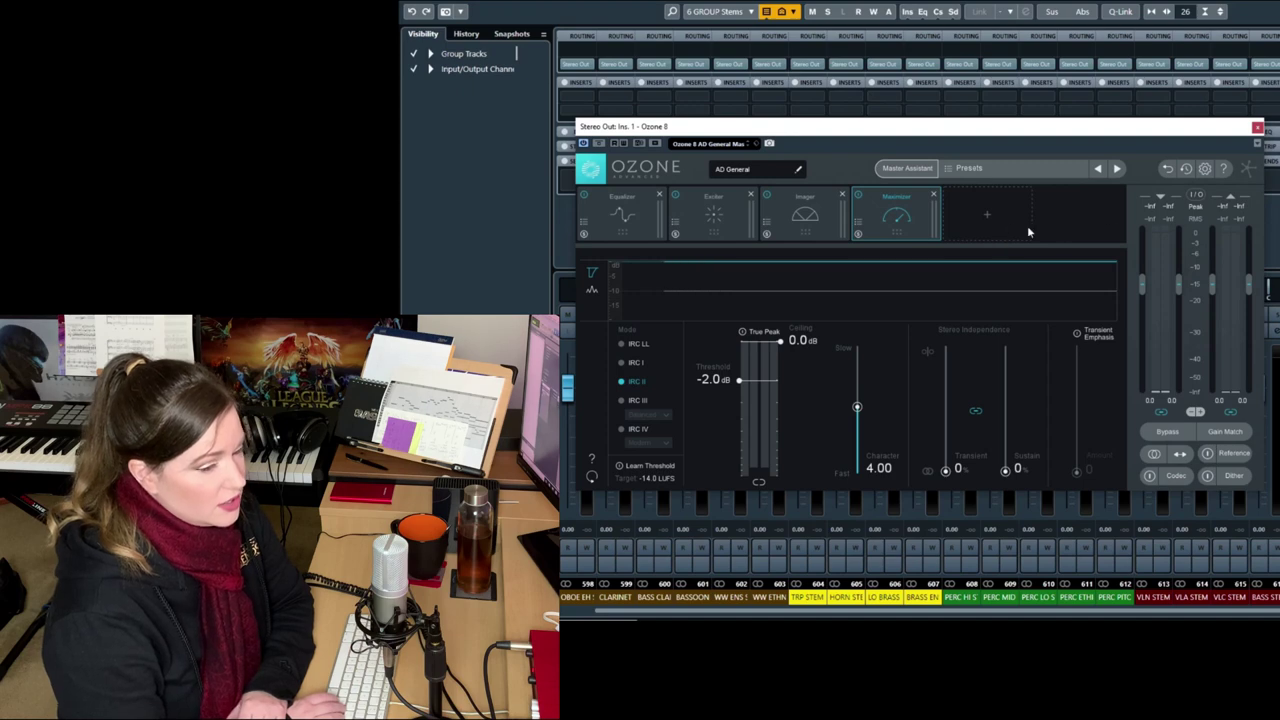
# - Add Vintage Tape before the Maximizer and a Vintage Limiter in Modern mode at -0.5 dB
pyautogui.click(996, 224)
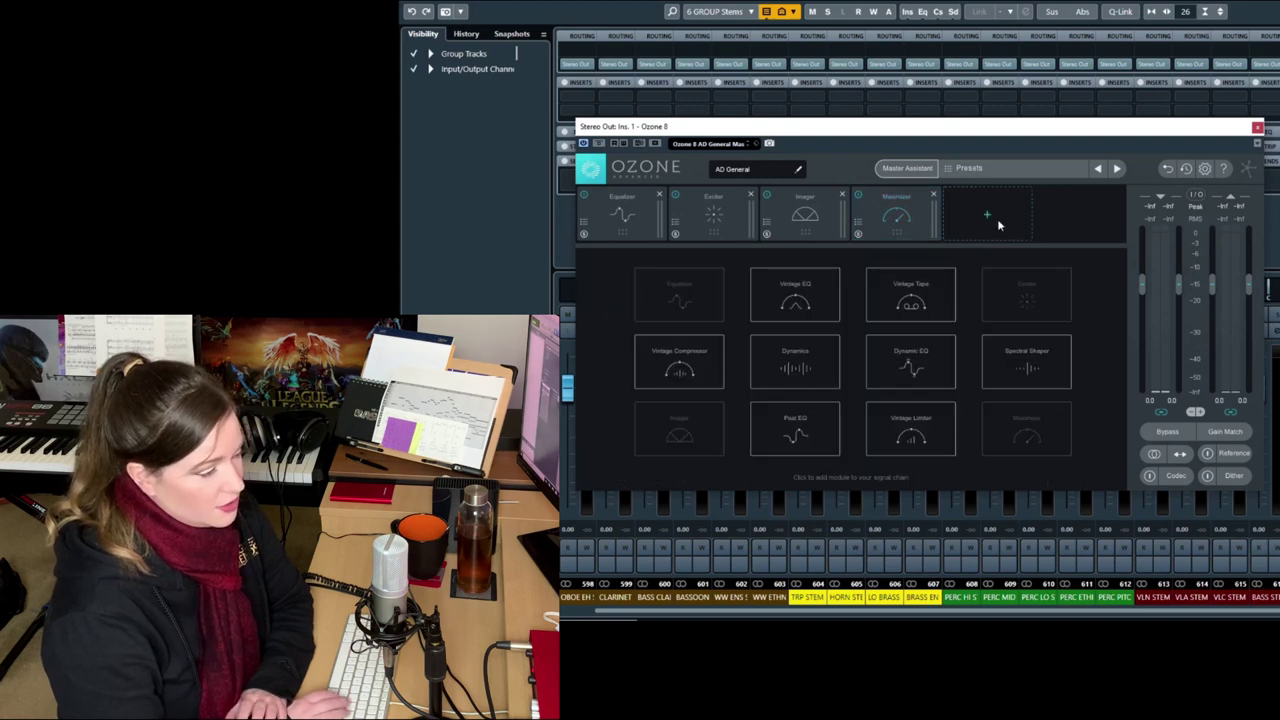
pyautogui.click(933, 298)
pyautogui.moveTo(985, 218); pyautogui.dragTo(902, 235)
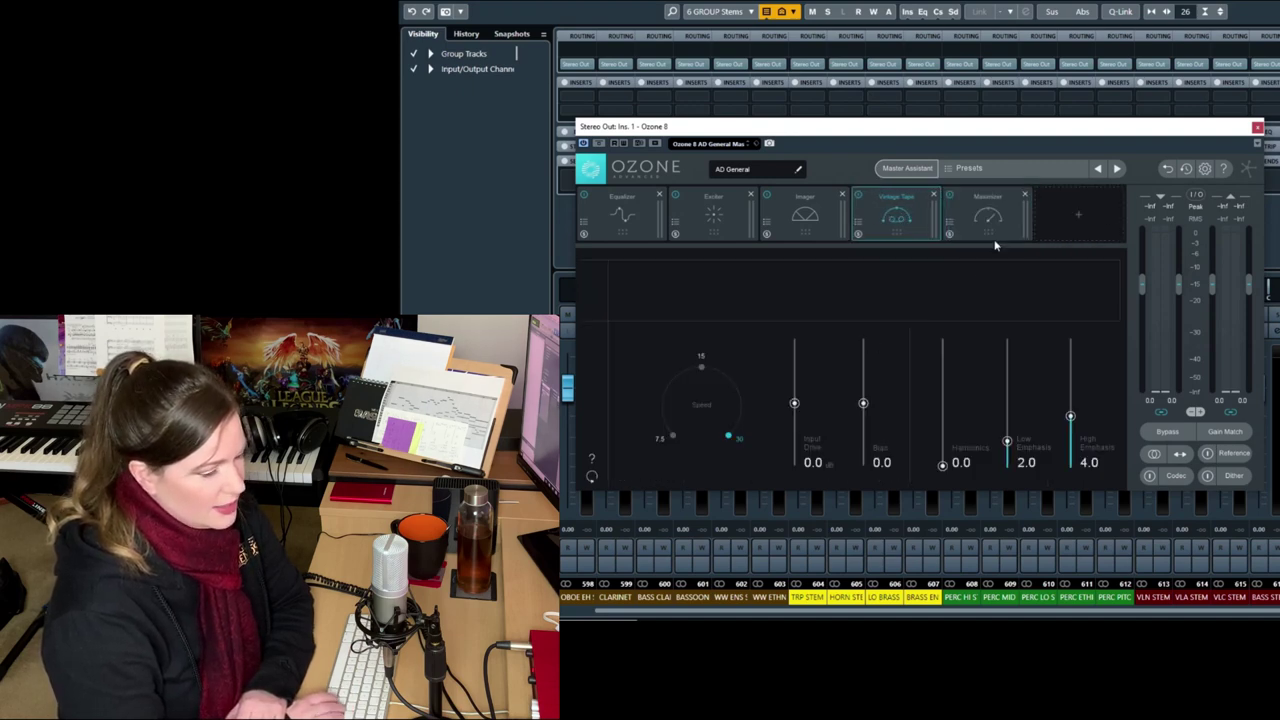
pyautogui.click(1076, 218)
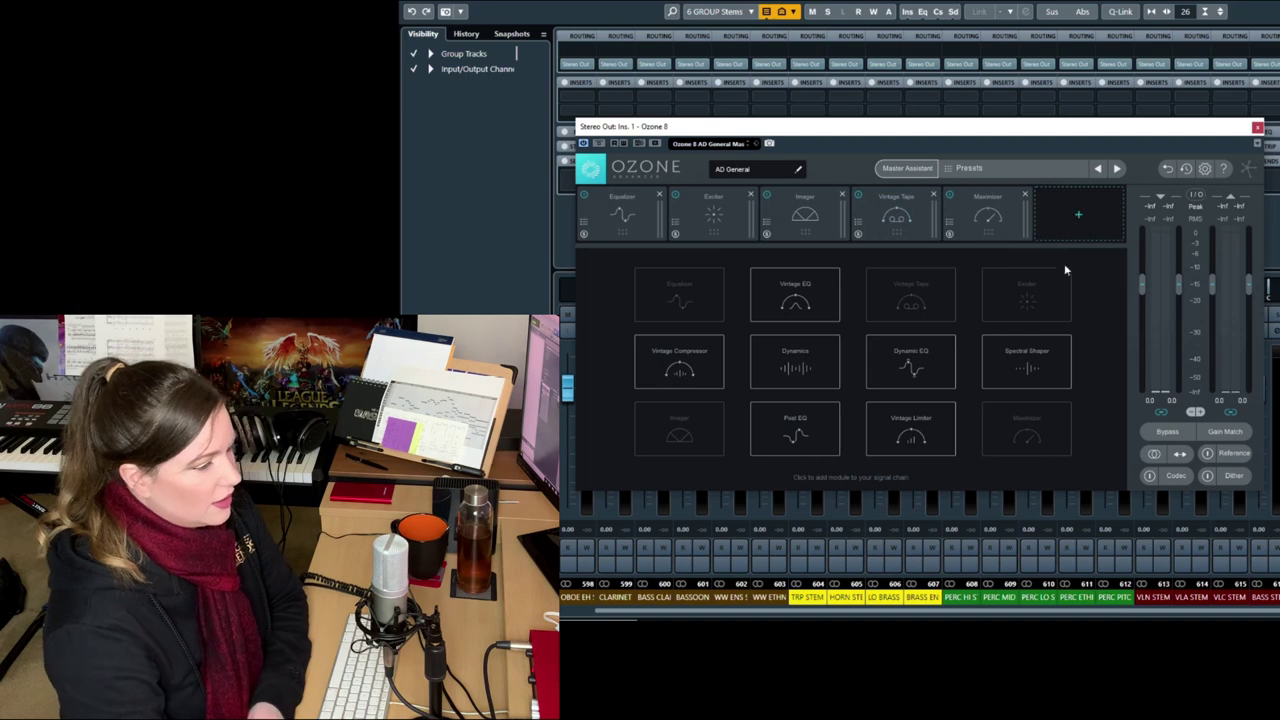
pyautogui.click(906, 437)
pyautogui.moveTo(900, 380); pyautogui.dragTo(900, 355)
pyautogui.click(728, 438)
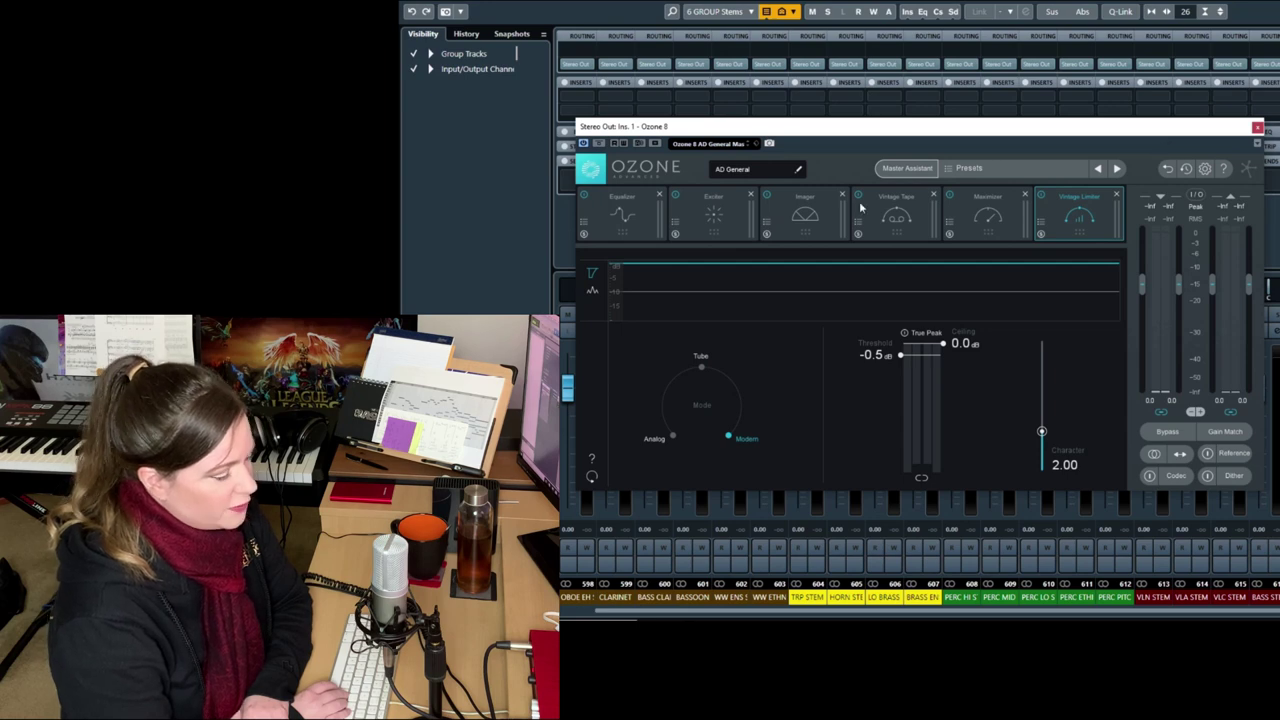
# - Review the Equalizer, Exciter, Imager, Vintage Tape, Maximizer and Vintage Limiter module settings
pyautogui.click(635, 218)
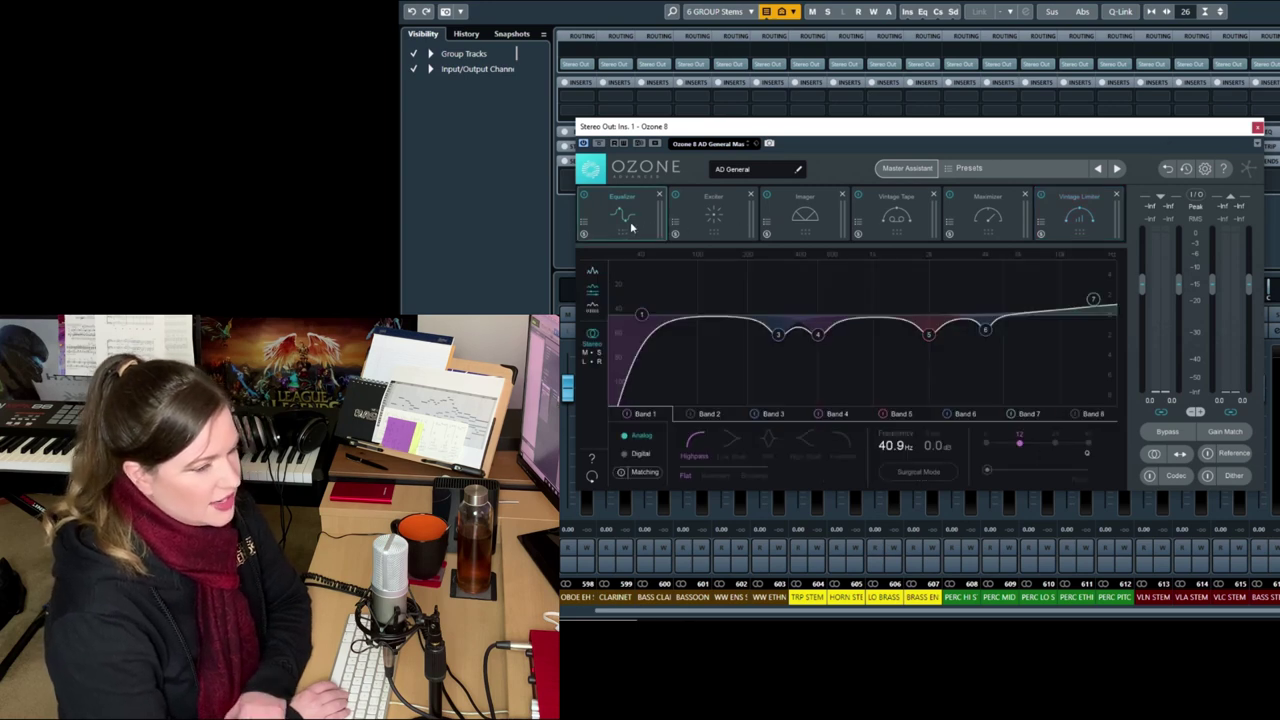
pyautogui.click(697, 225)
pyautogui.click(792, 226)
pyautogui.click(896, 226)
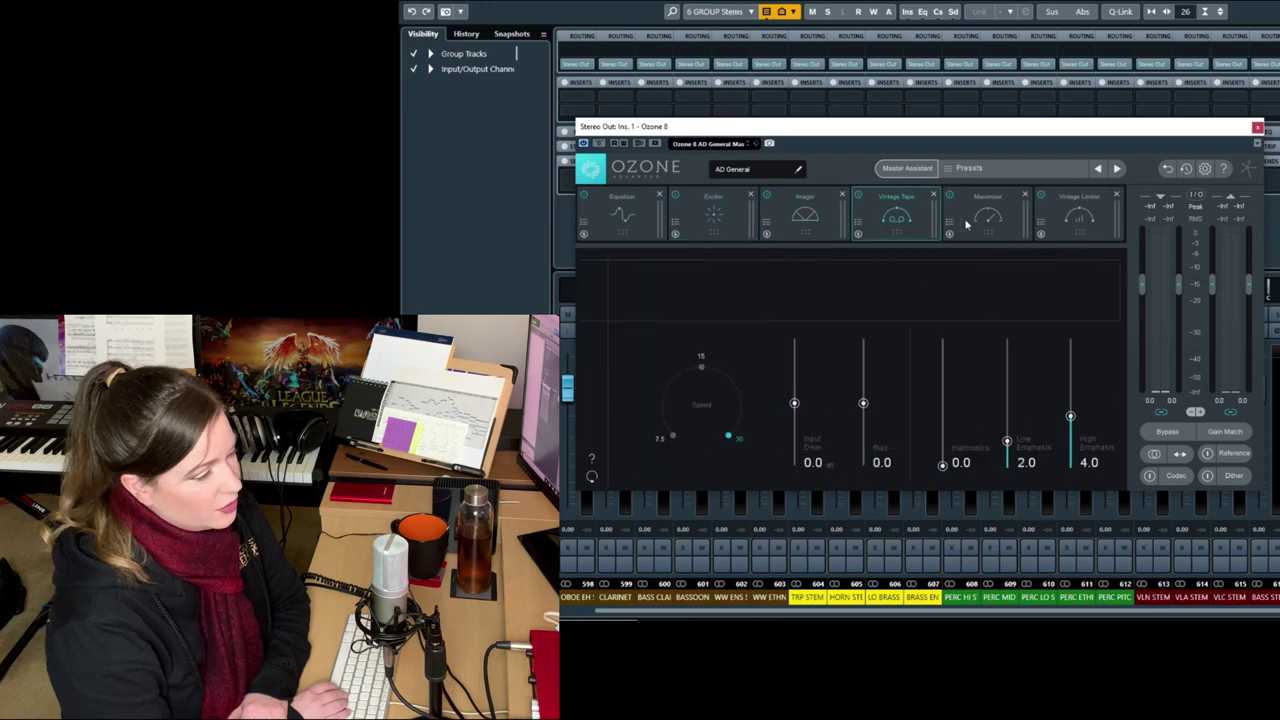
pyautogui.click(993, 222)
pyautogui.click(1075, 220)
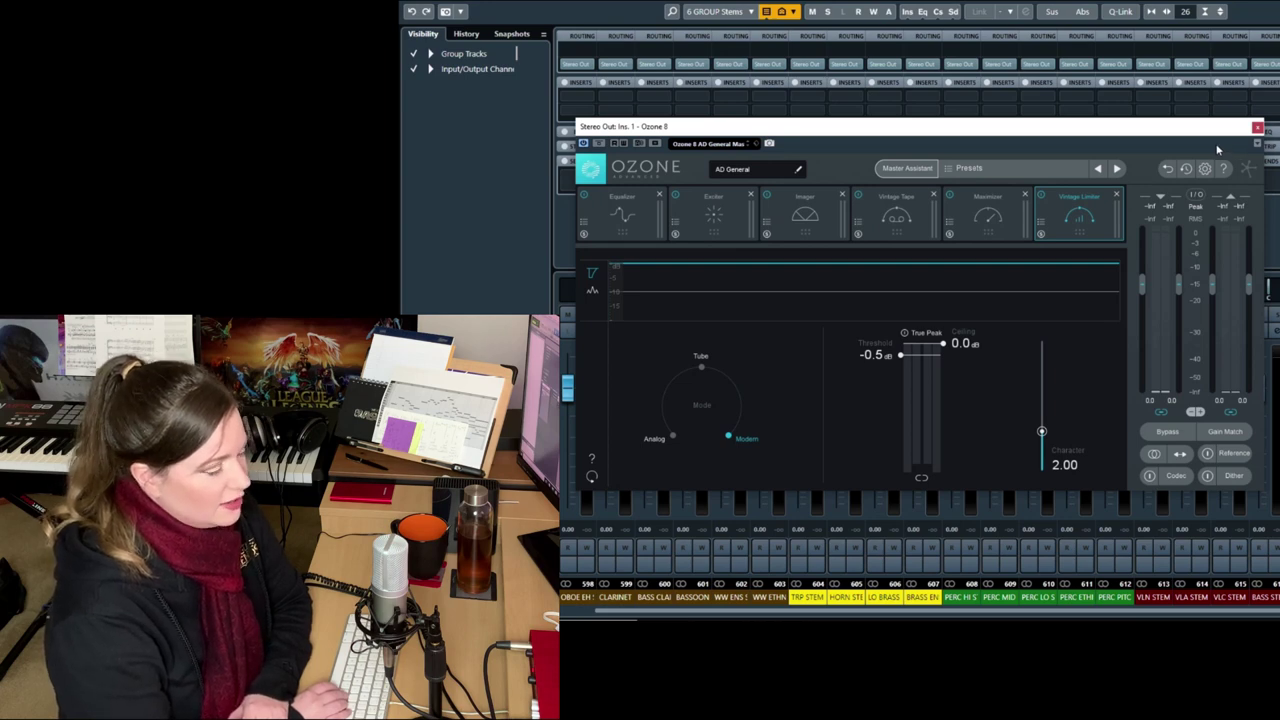
pyautogui.click(694, 146)
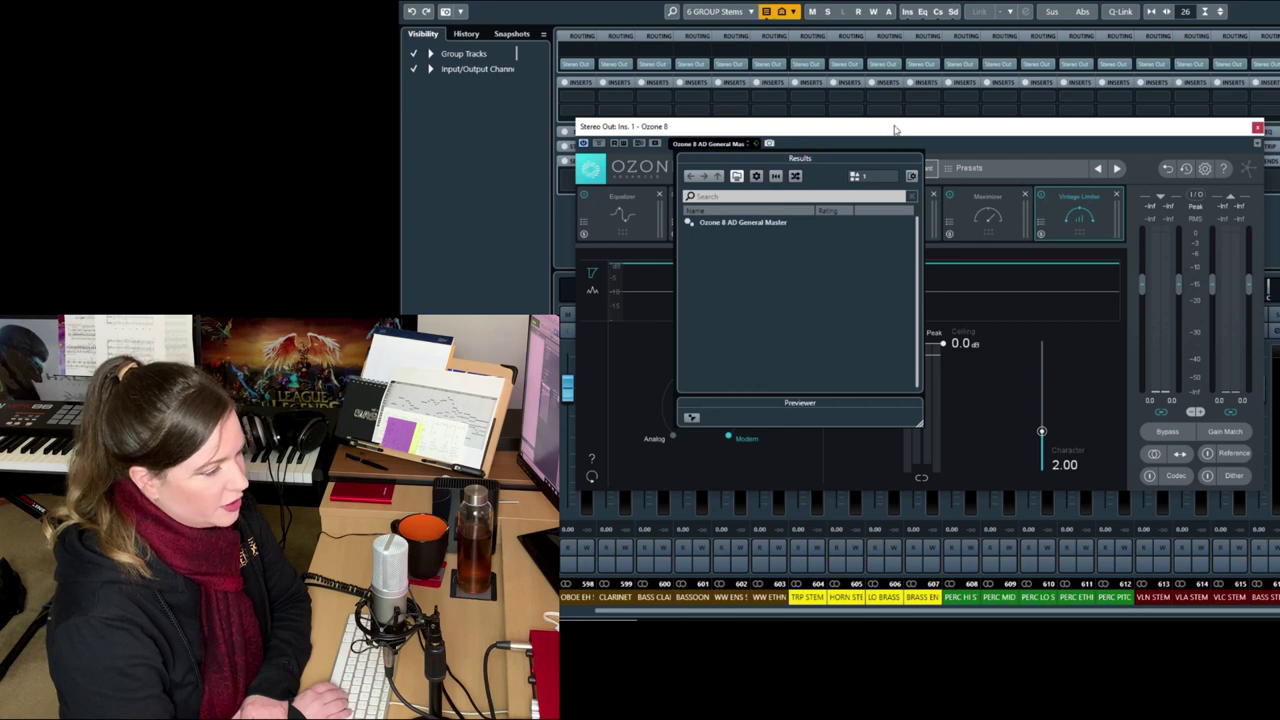
# - Close Ozone's preset browser and recheck the Vintage Tape, Maximizer and Vintage Limiter modules
pyautogui.click(895, 130)
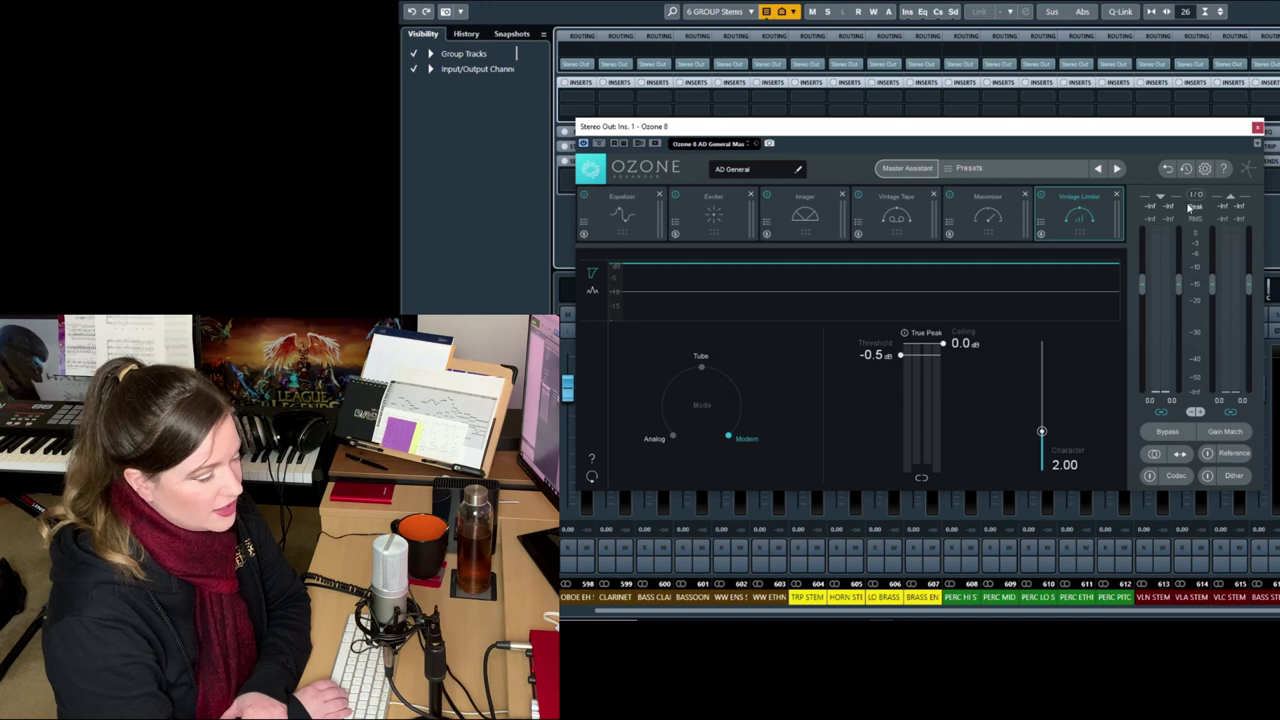
pyautogui.click(896, 228)
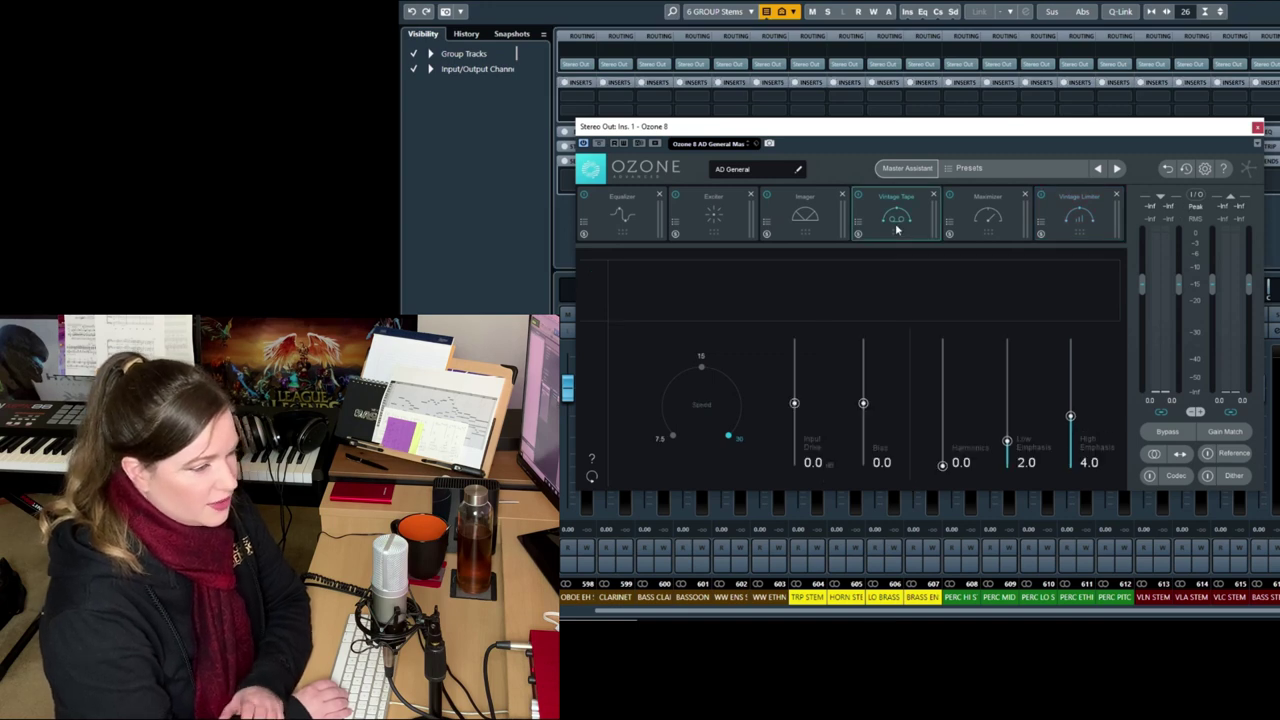
pyautogui.click(1076, 229)
pyautogui.click(990, 228)
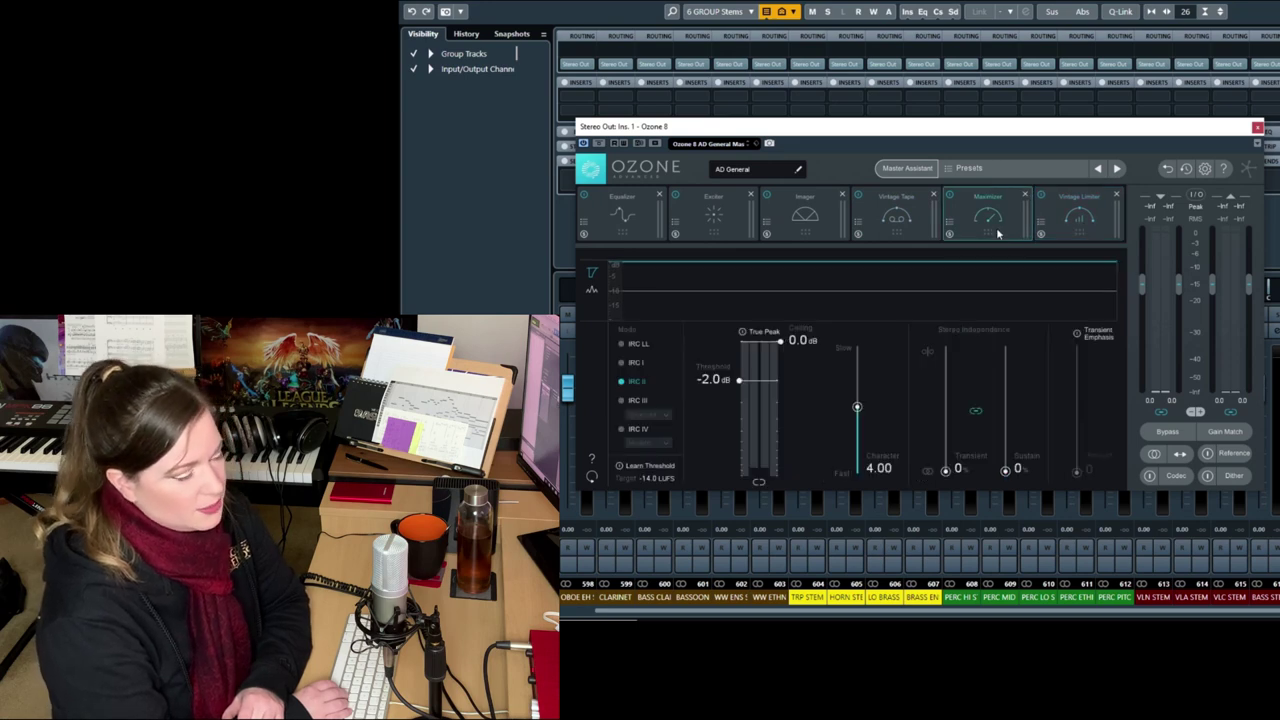
pyautogui.click(1068, 218)
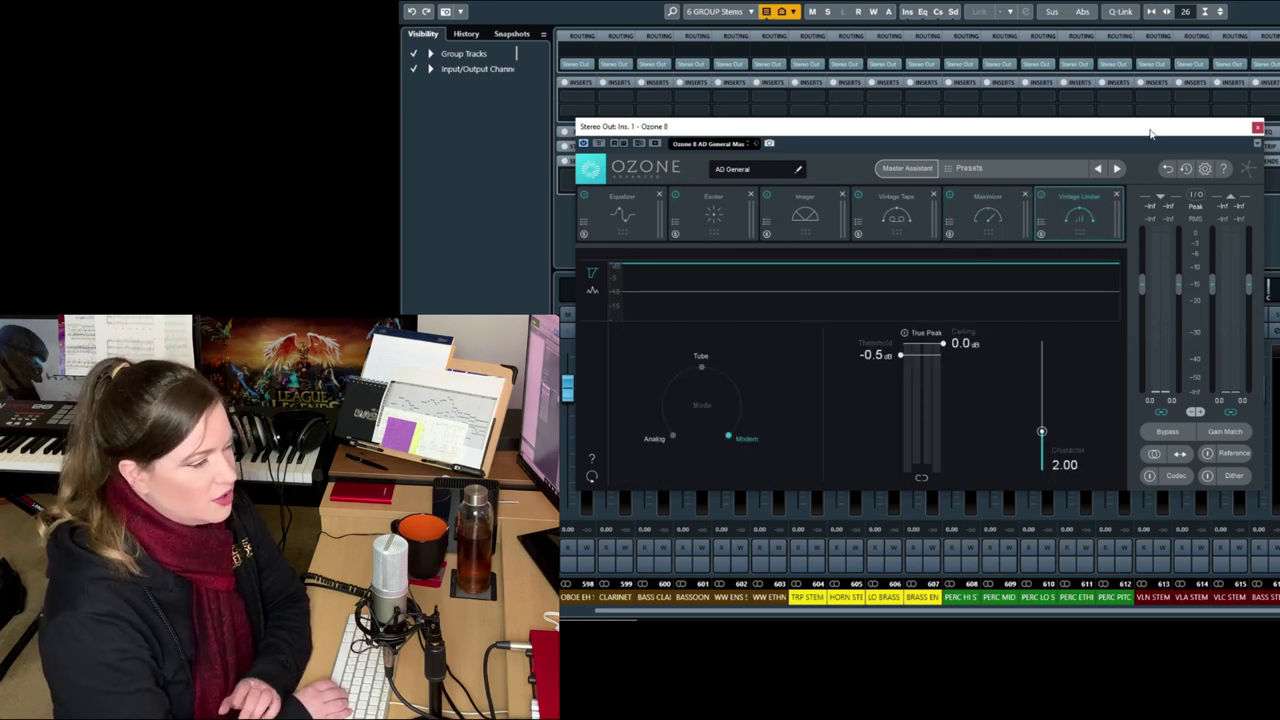
pyautogui.moveTo(1148, 130); pyautogui.dragTo(1228, 133)
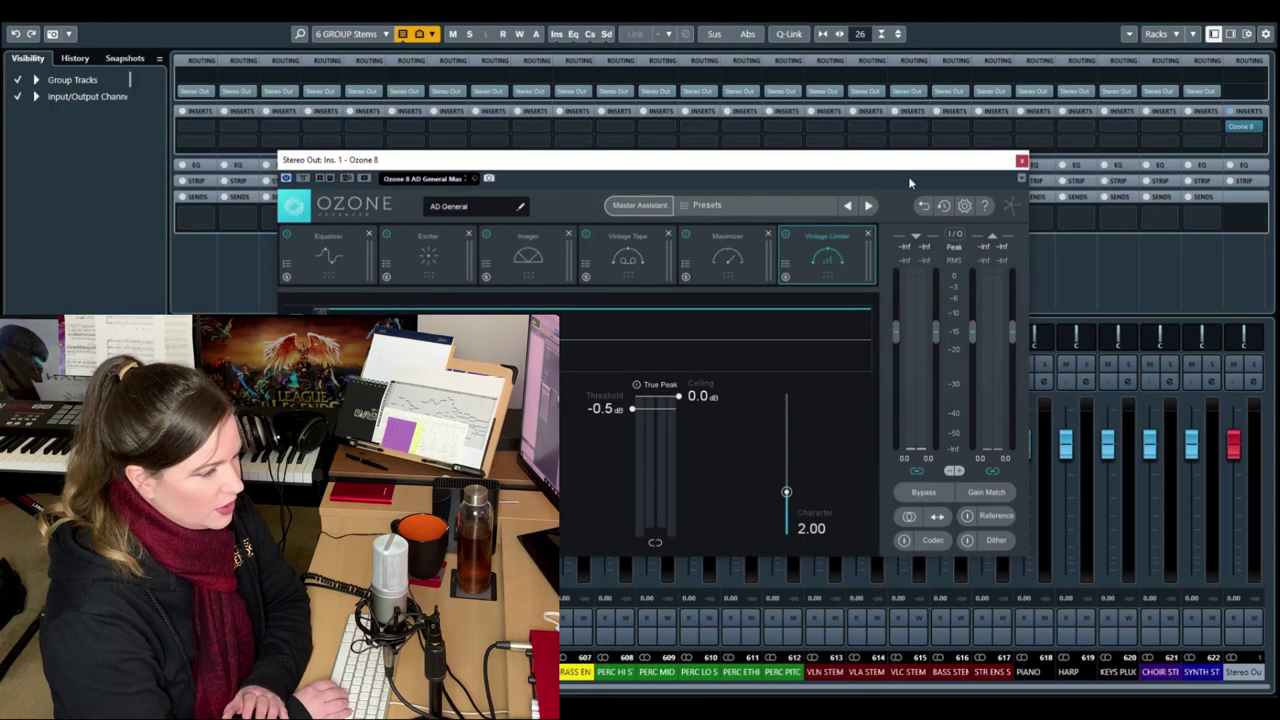
# - Copy the Stereo Out's Ozone 8 insert onto the GROUP Stems channels, leaving the first six empty
pyautogui.click(1021, 161)
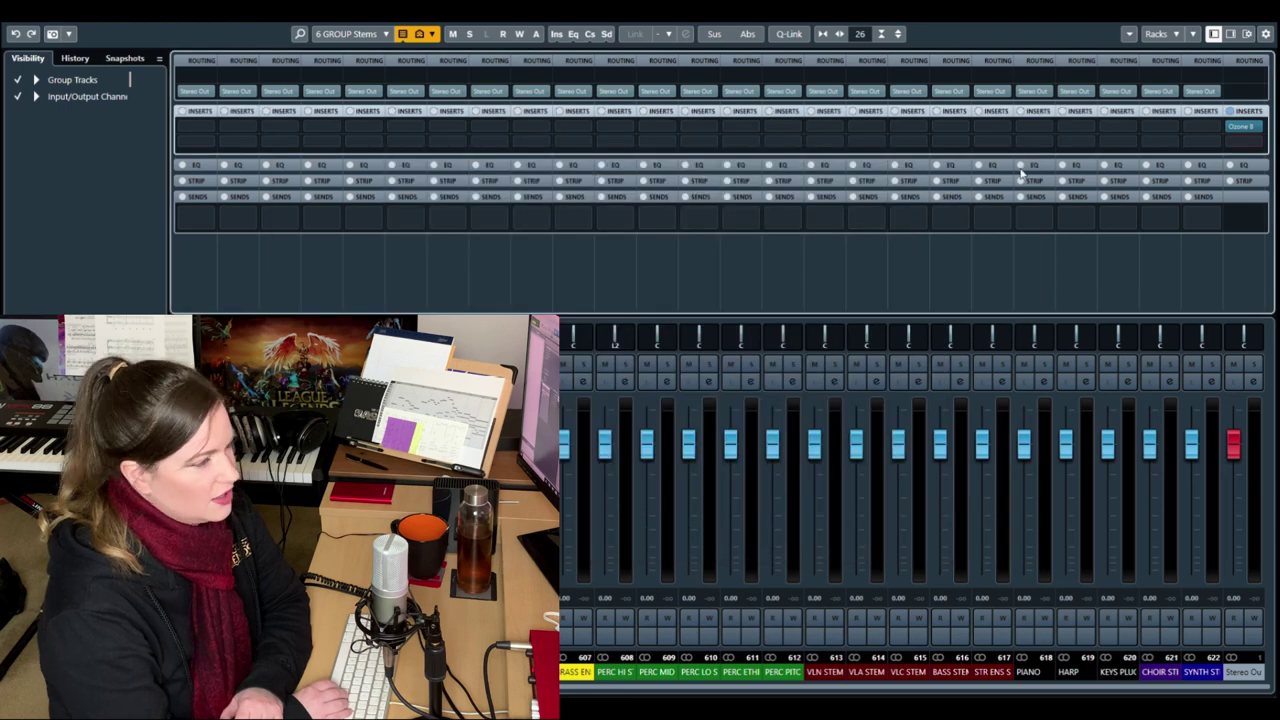
pyautogui.moveTo(1246, 128); pyautogui.dragTo(998, 132)
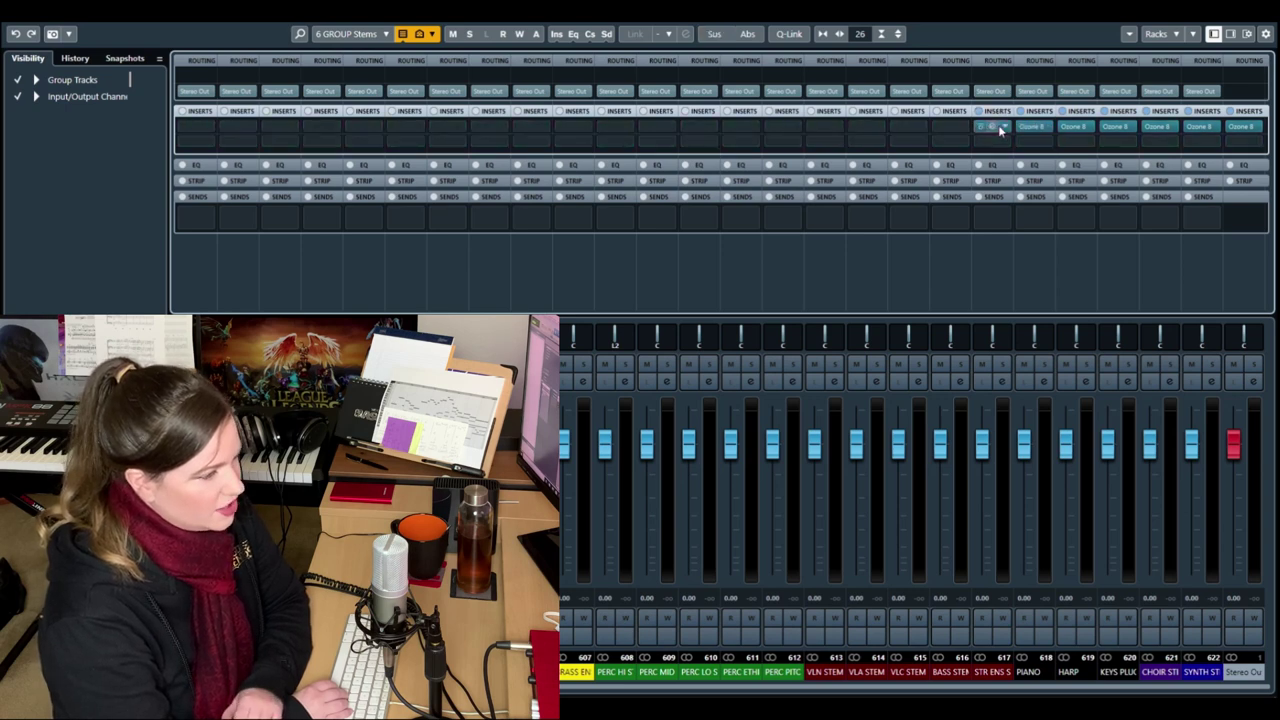
pyautogui.moveTo(1000, 128); pyautogui.dragTo(451, 127)
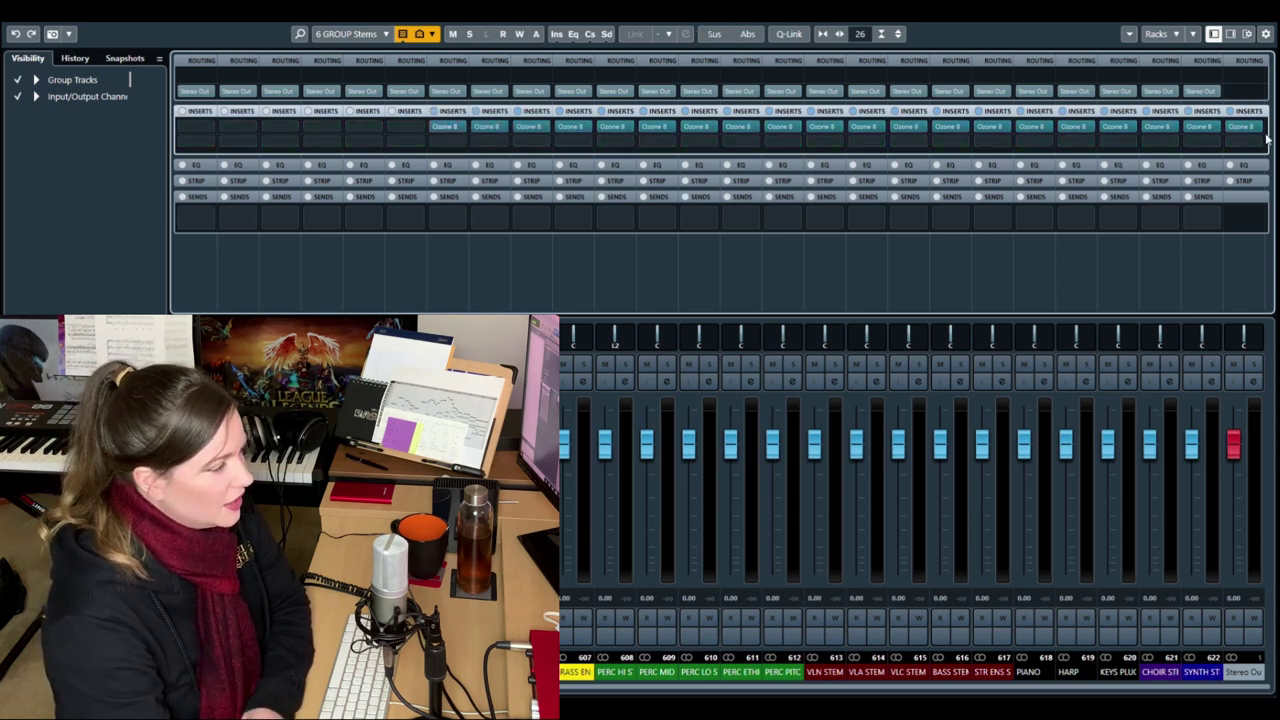
# - Bypass Ozone 8 on the last channel and Alt-drag copies onto the remaining channels' first insert slots
pyautogui.click(1232, 127)
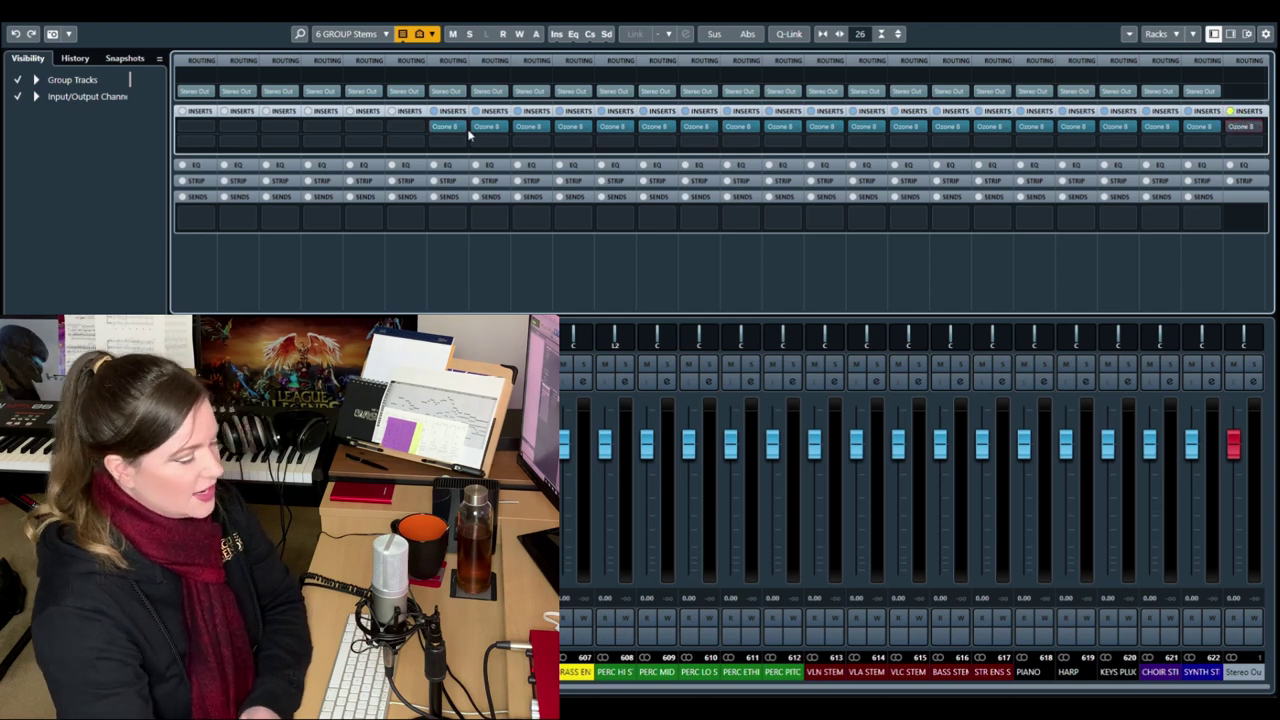
pyautogui.moveTo(449, 130); pyautogui.dragTo(360, 130)
pyautogui.moveTo(362, 130); pyautogui.dragTo(278, 128)
pyautogui.moveTo(278, 128); pyautogui.dragTo(209, 129)
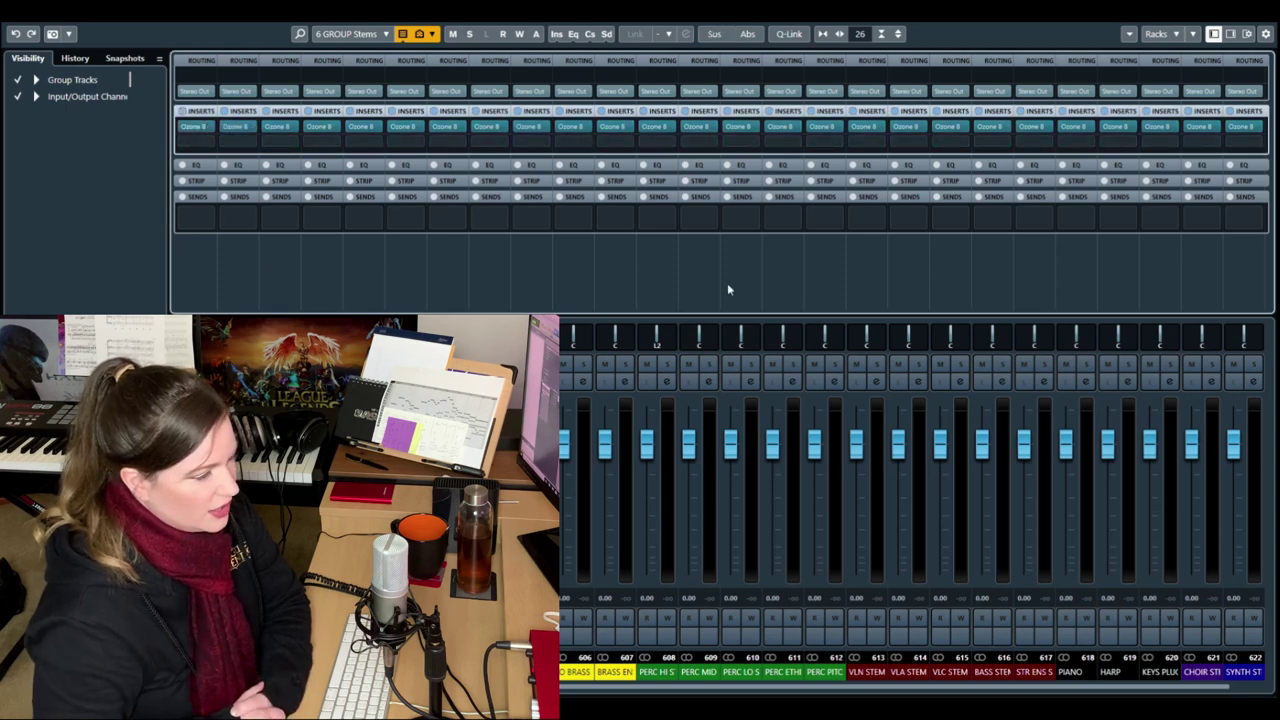
pyautogui.click(206, 126)
# - Try ValhallaShimmer, then EchoBoy, in the first channel's first insert, closing each plug-in window
pyautogui.write('shimmer')
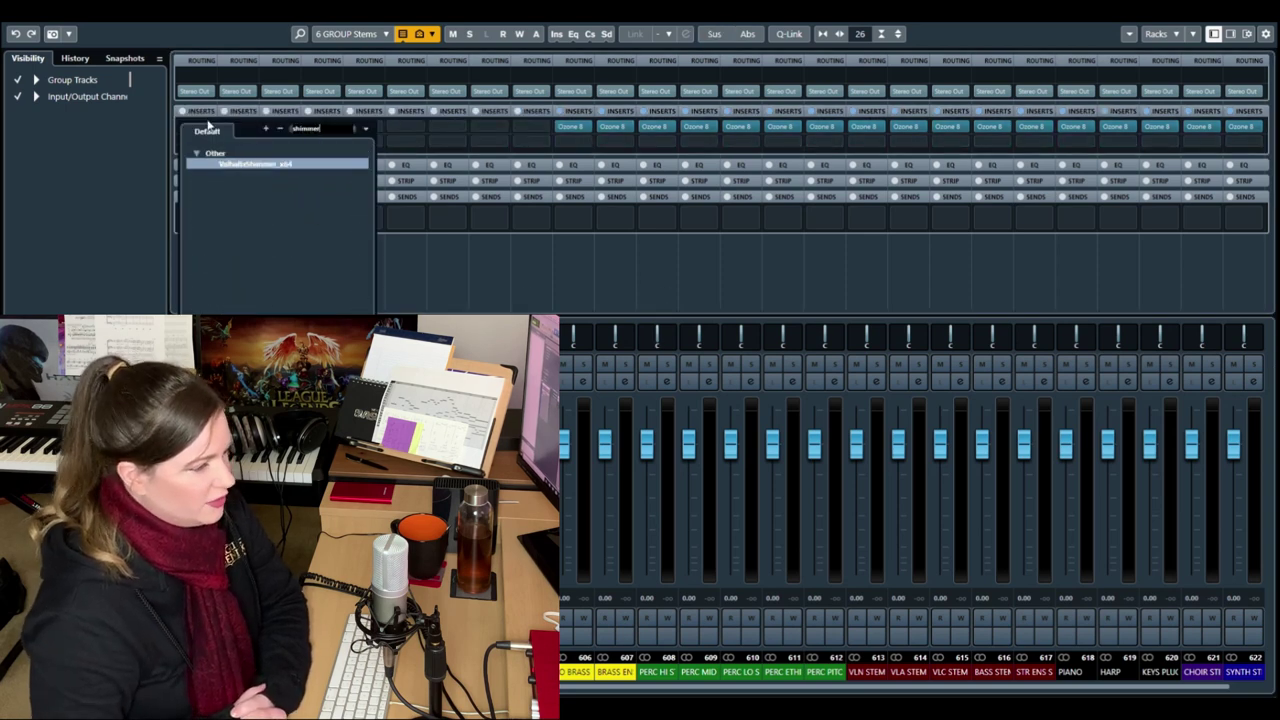
pyautogui.click(238, 166)
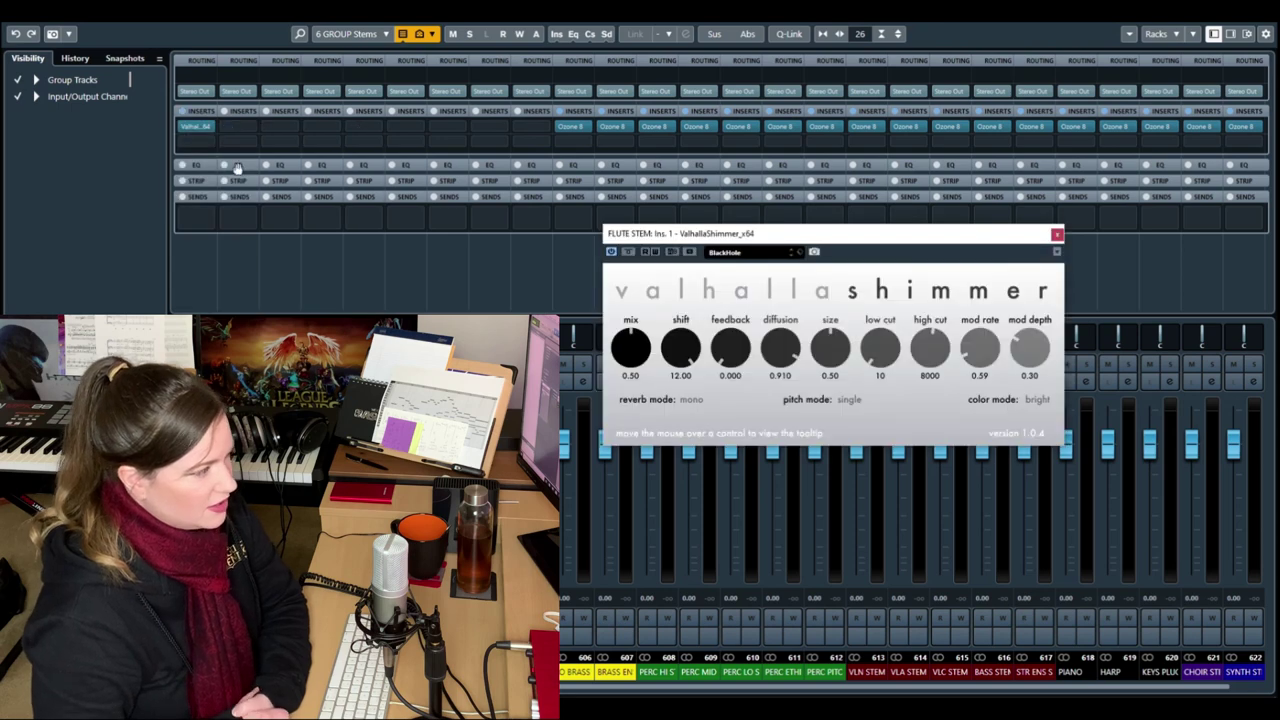
pyautogui.click(1057, 236)
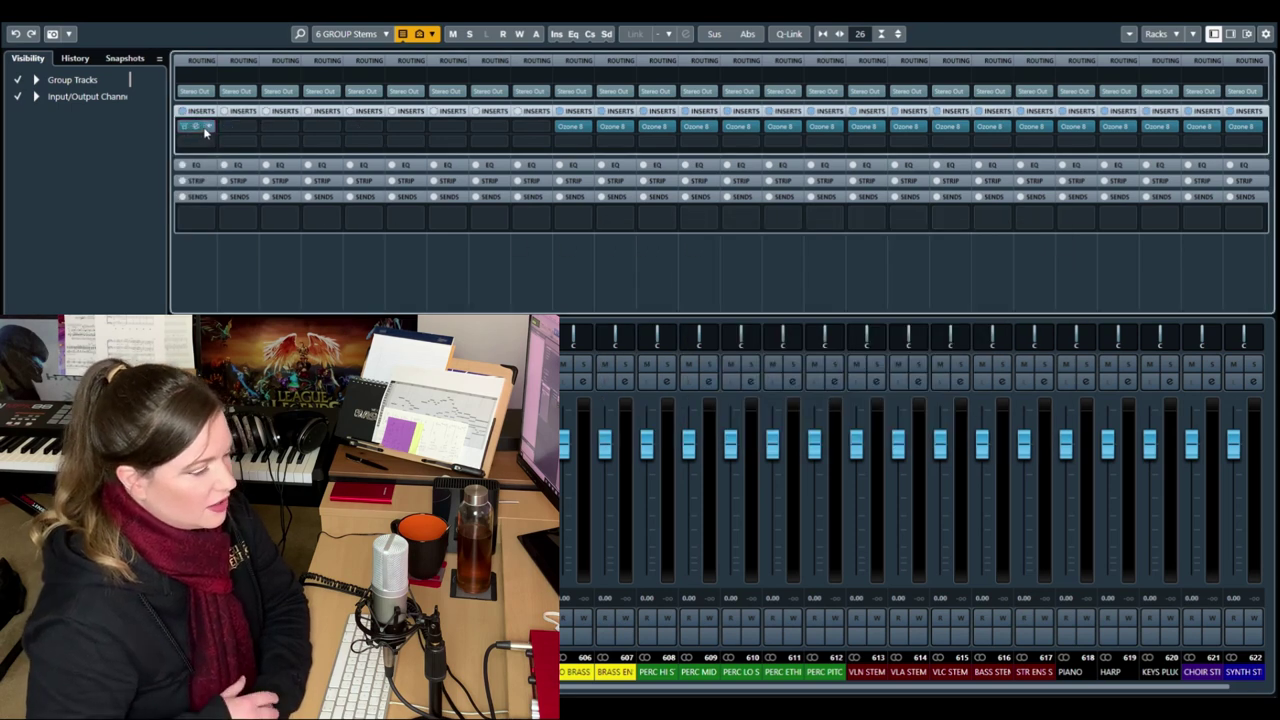
pyautogui.click(207, 127)
pyautogui.write('echo')
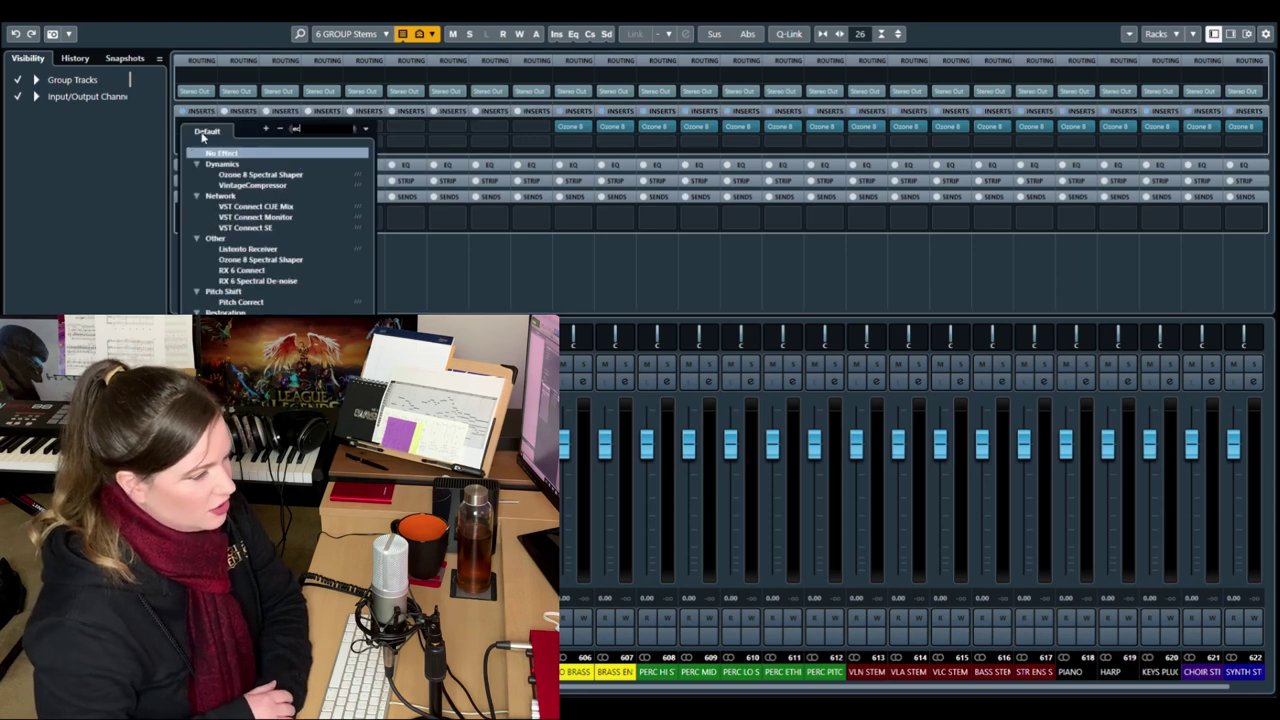
pyautogui.click(236, 165)
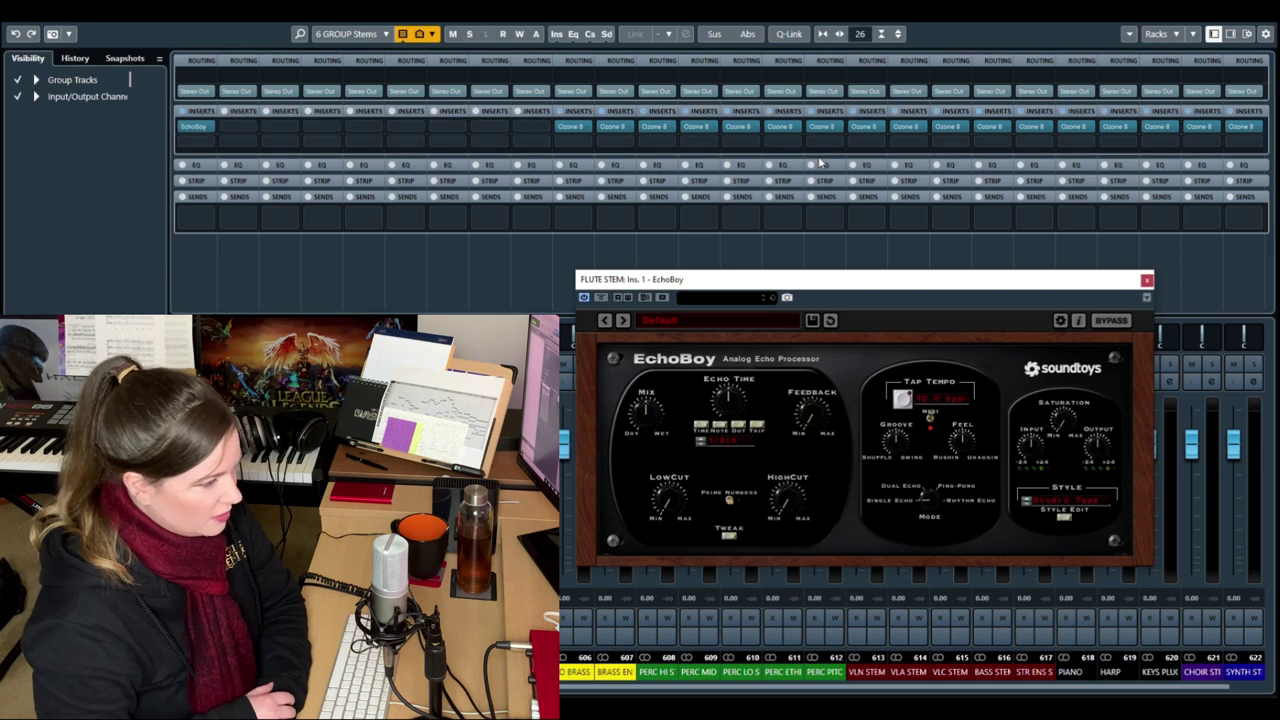
pyautogui.click(1147, 281)
# - Load Soundtoys LittleAlterBoy into FLUTE STEM's first insert slot
pyautogui.click(210, 129)
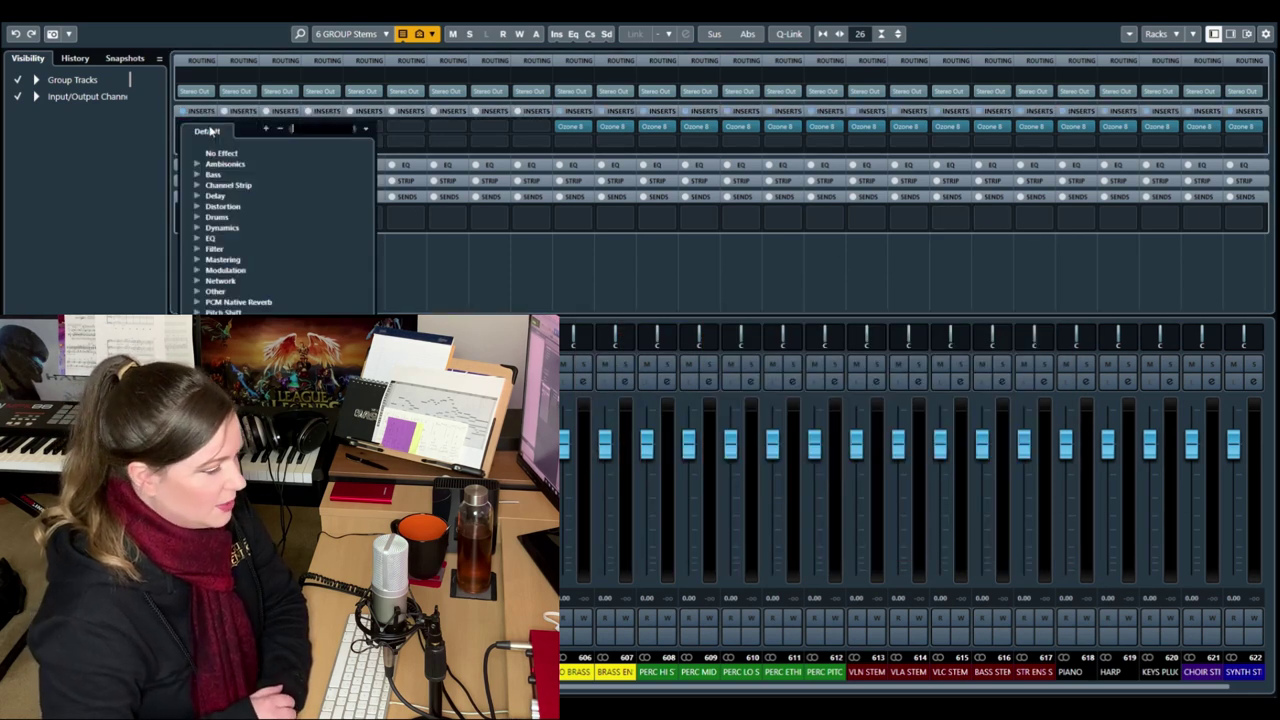
pyautogui.scroll(-2, 320, 229)
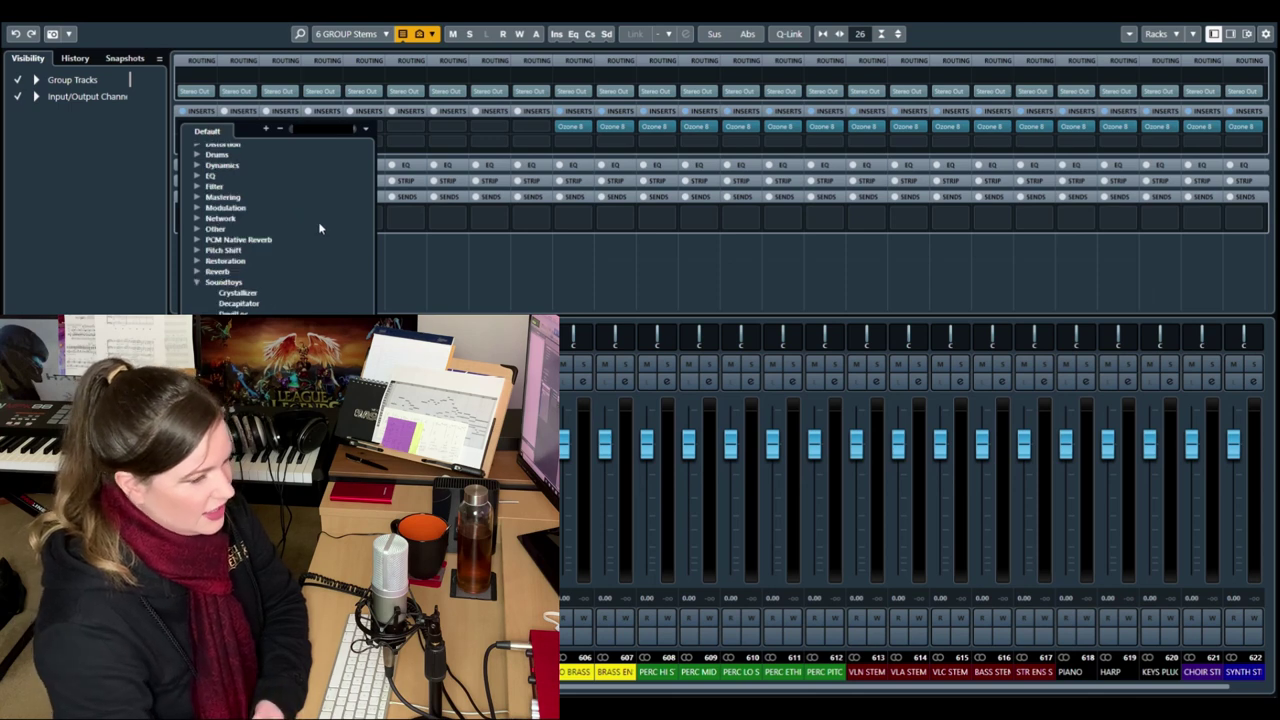
pyautogui.scroll(-2, 318, 221)
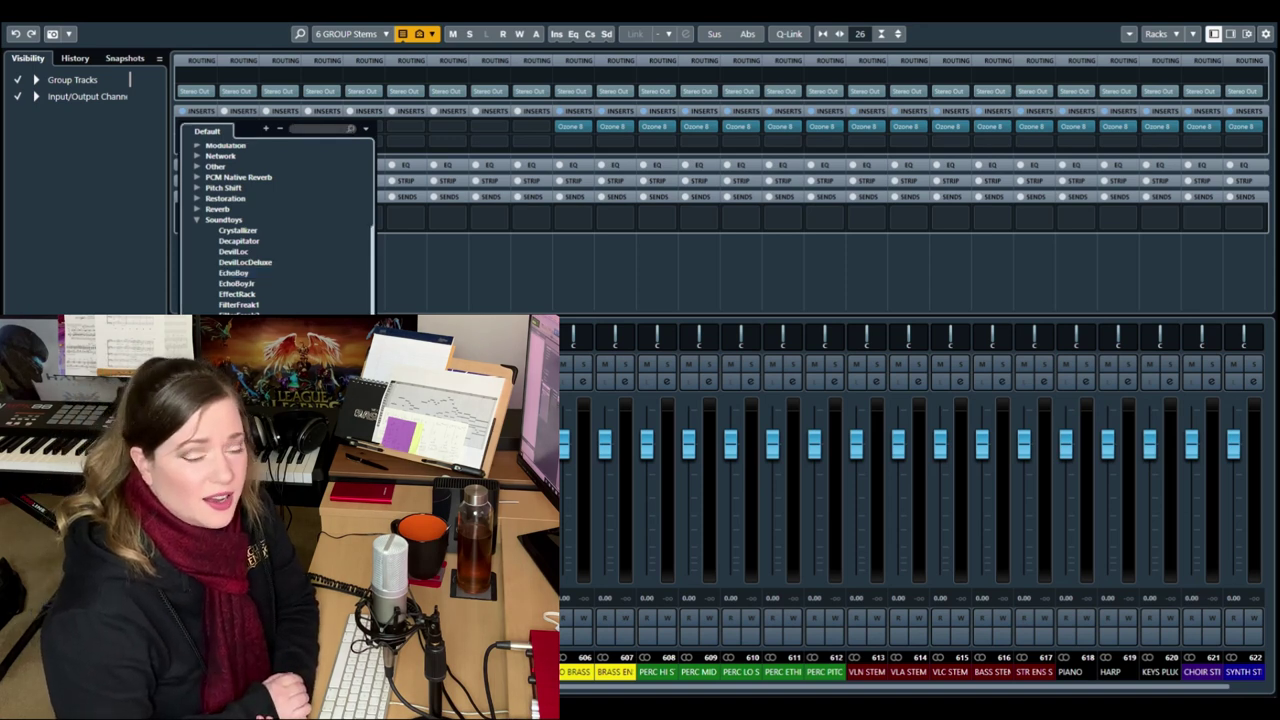
pyautogui.press('Return')
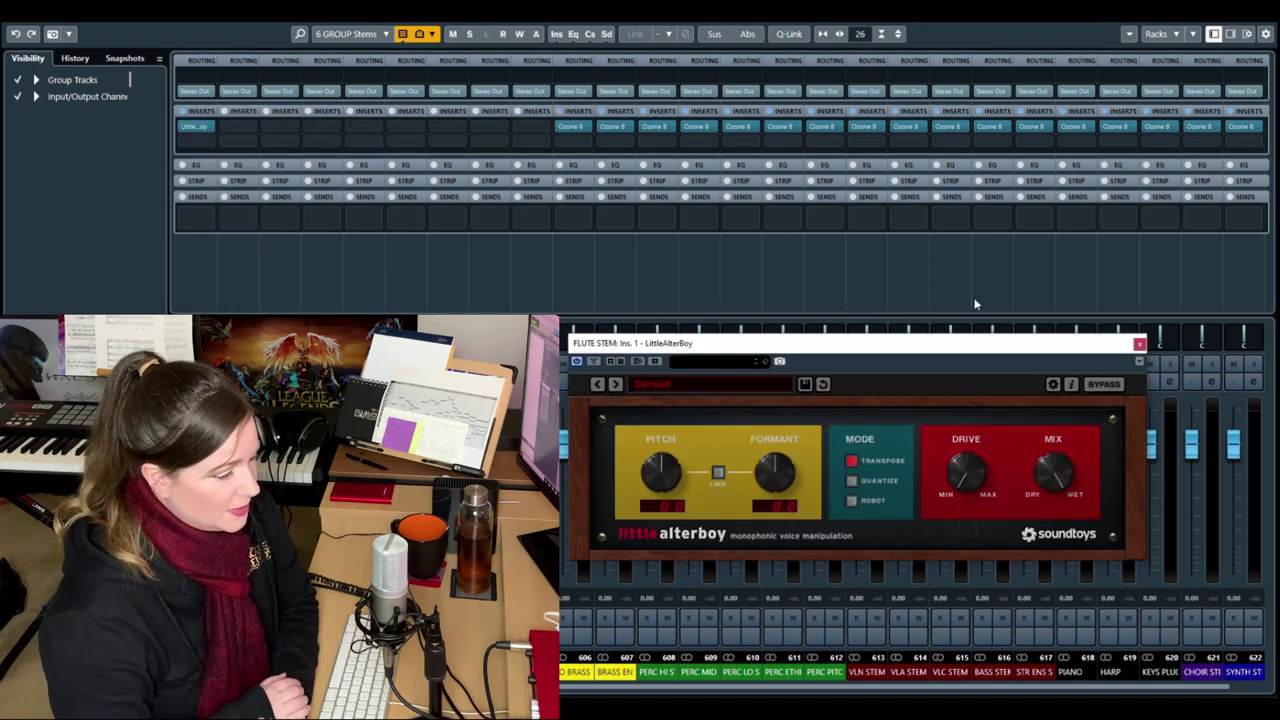
pyautogui.click(1139, 343)
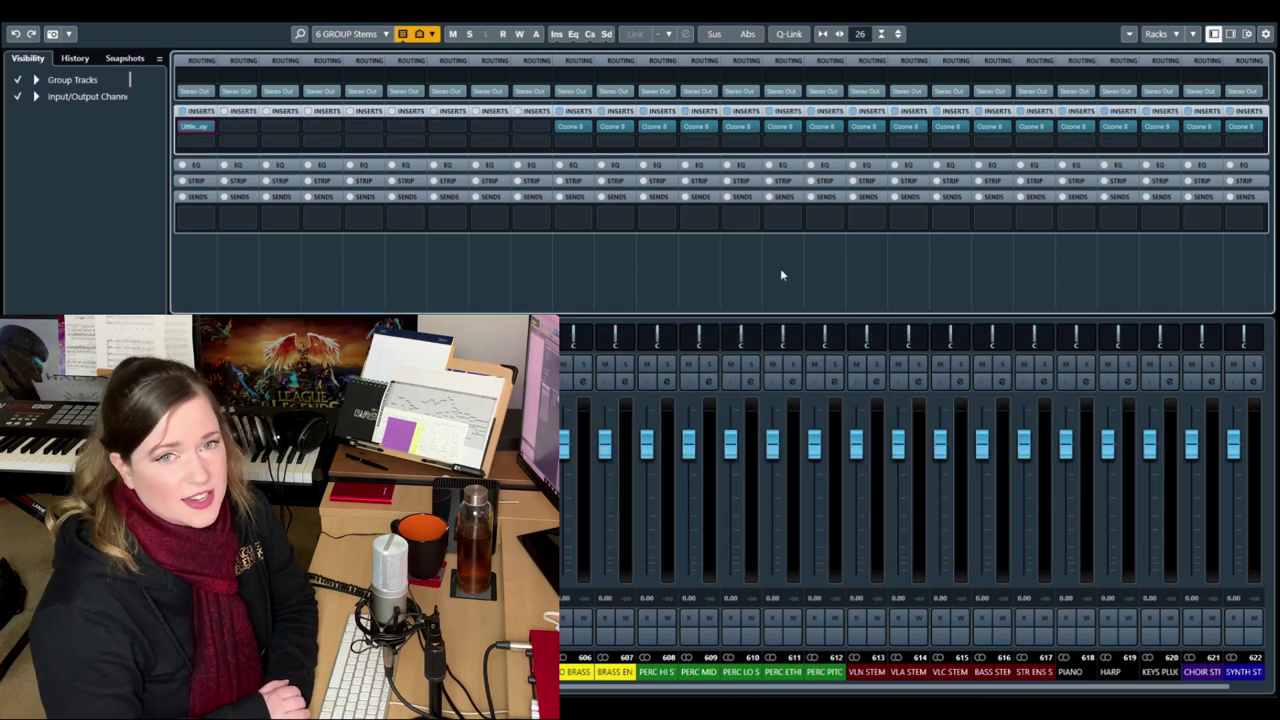
# - Swap FLUTE STEM's first insert to Soundtoys Decapitator and close its window
pyautogui.click(207, 129)
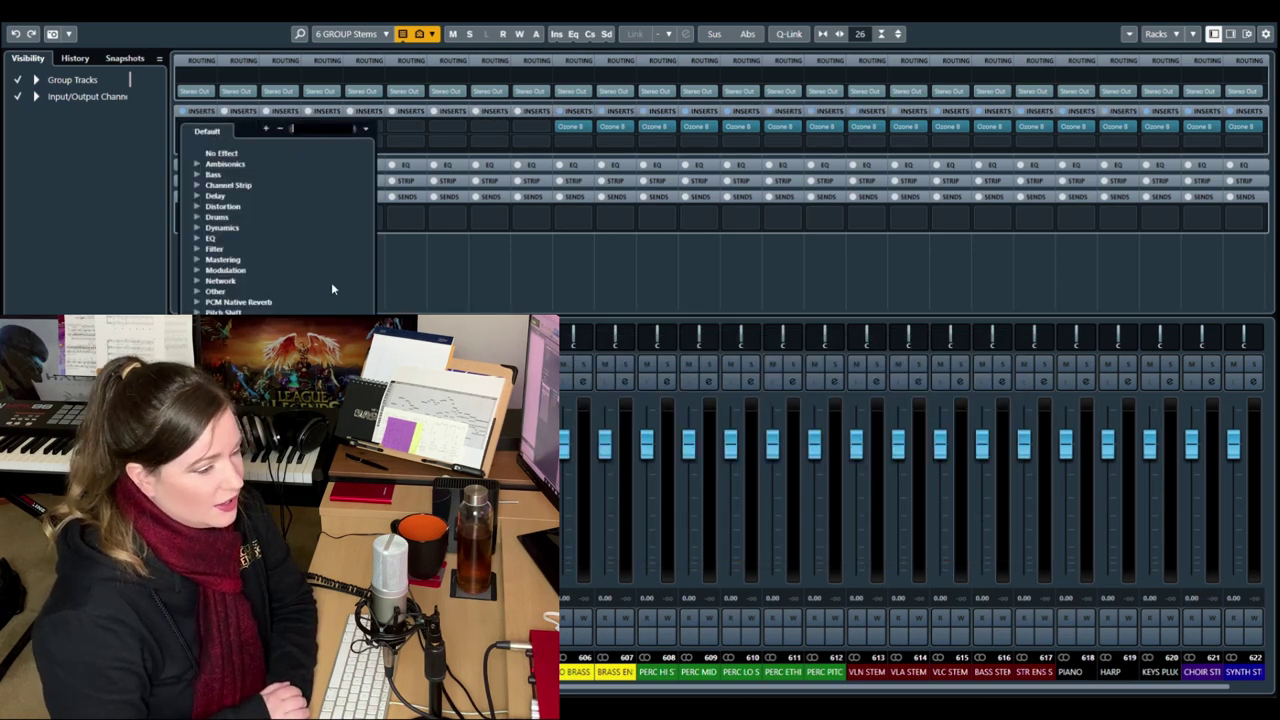
pyautogui.scroll(-3, 275, 230)
pyautogui.click(223, 219)
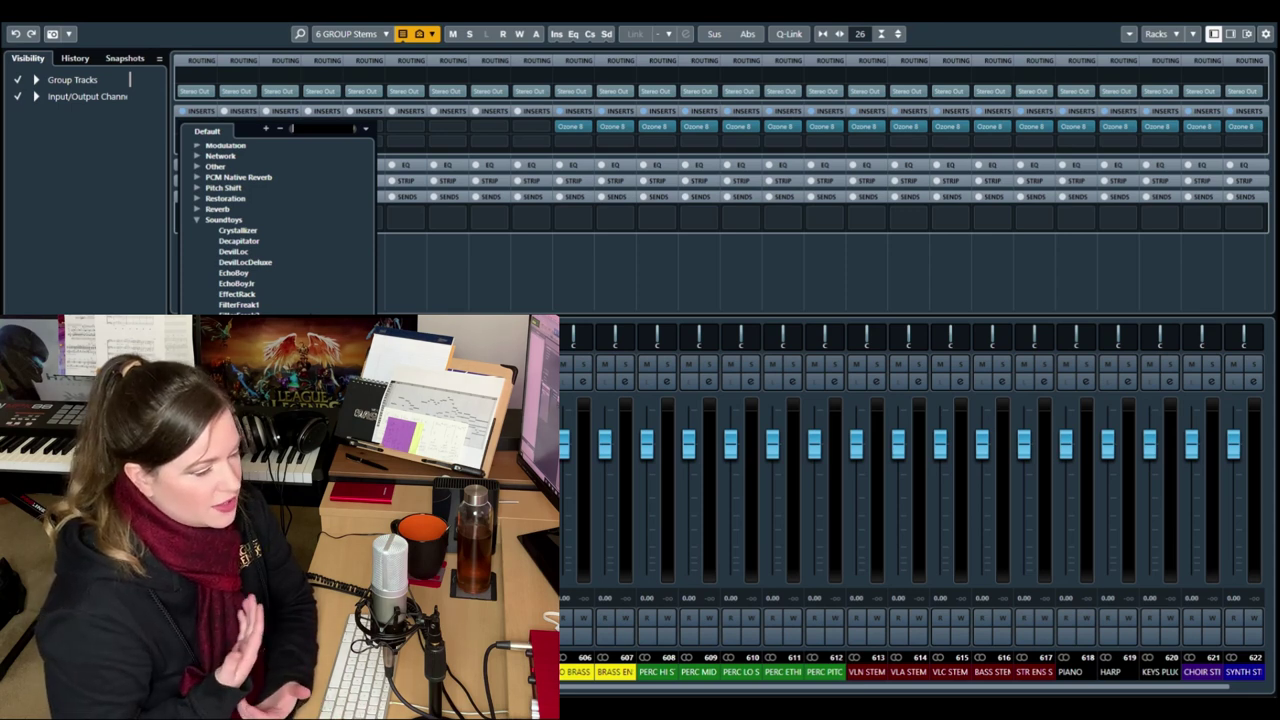
pyautogui.click(245, 251)
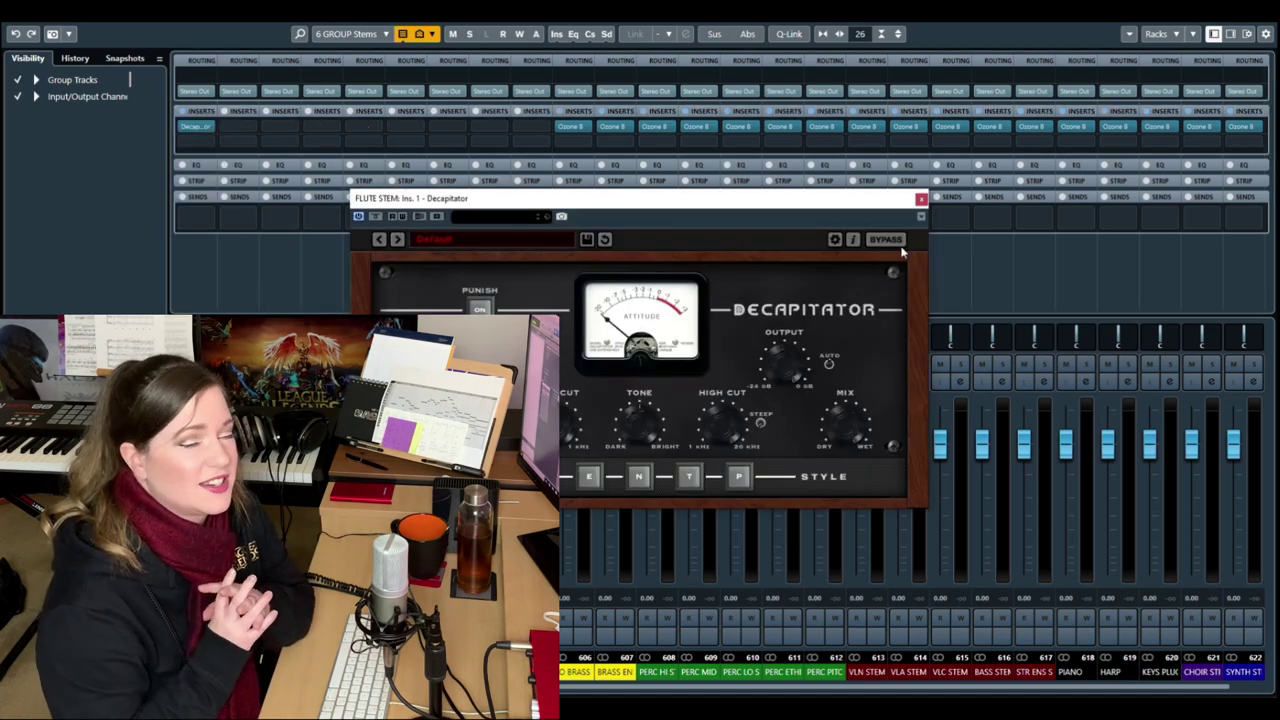
pyautogui.click(921, 199)
pyautogui.click(202, 126)
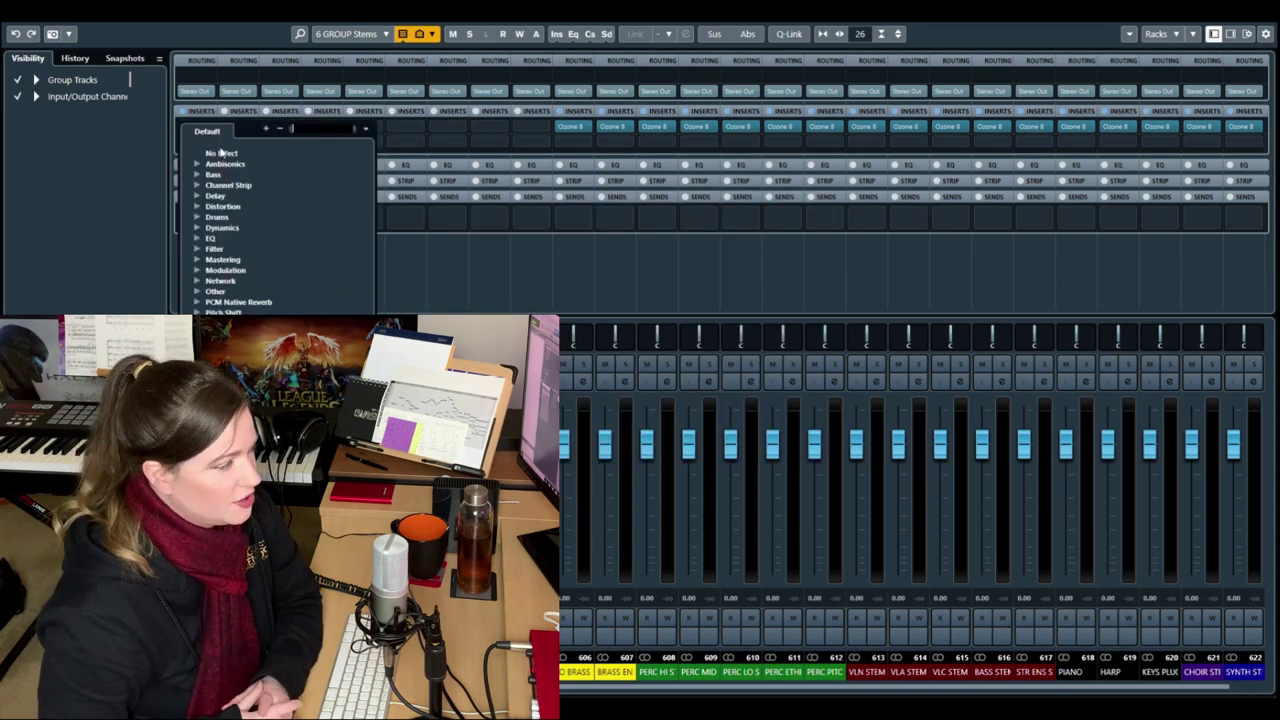
# - Set FLUTE STEM's Decapitator and the first group channels' Ozone 8 inserts to No Effect
pyautogui.click(223, 153)
pyautogui.click(585, 127)
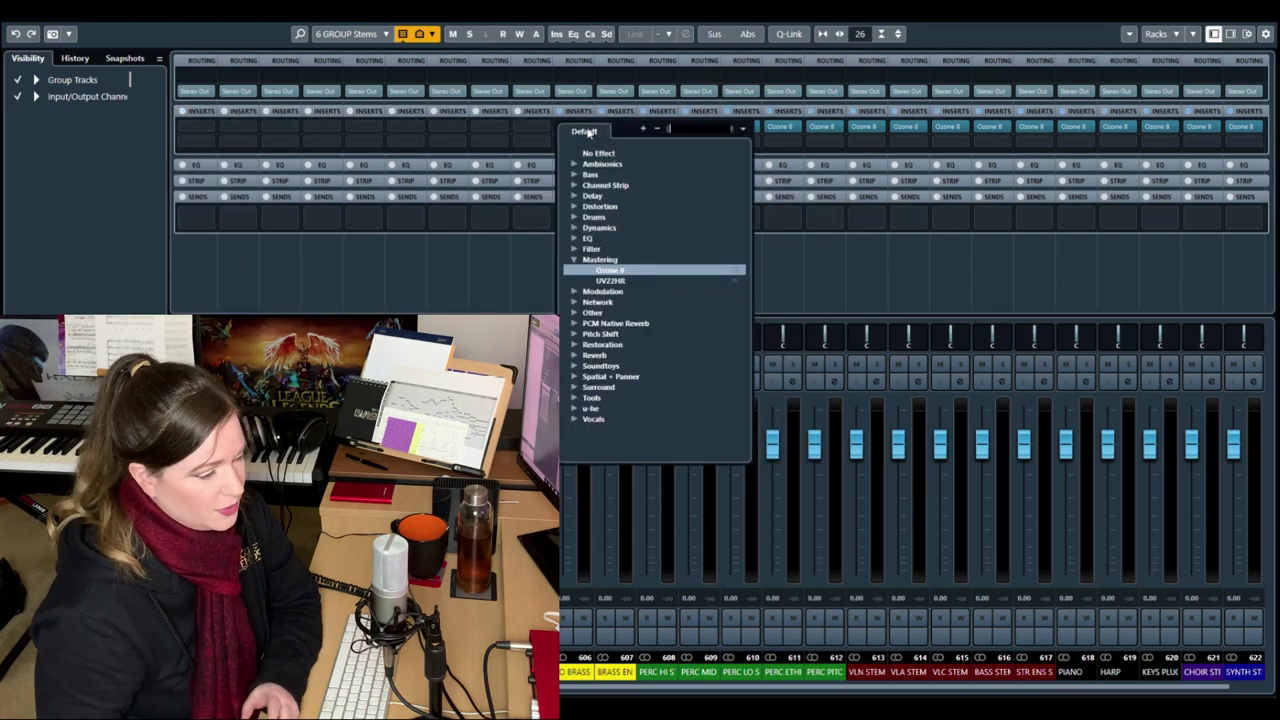
pyautogui.click(604, 284)
pyautogui.click(625, 128)
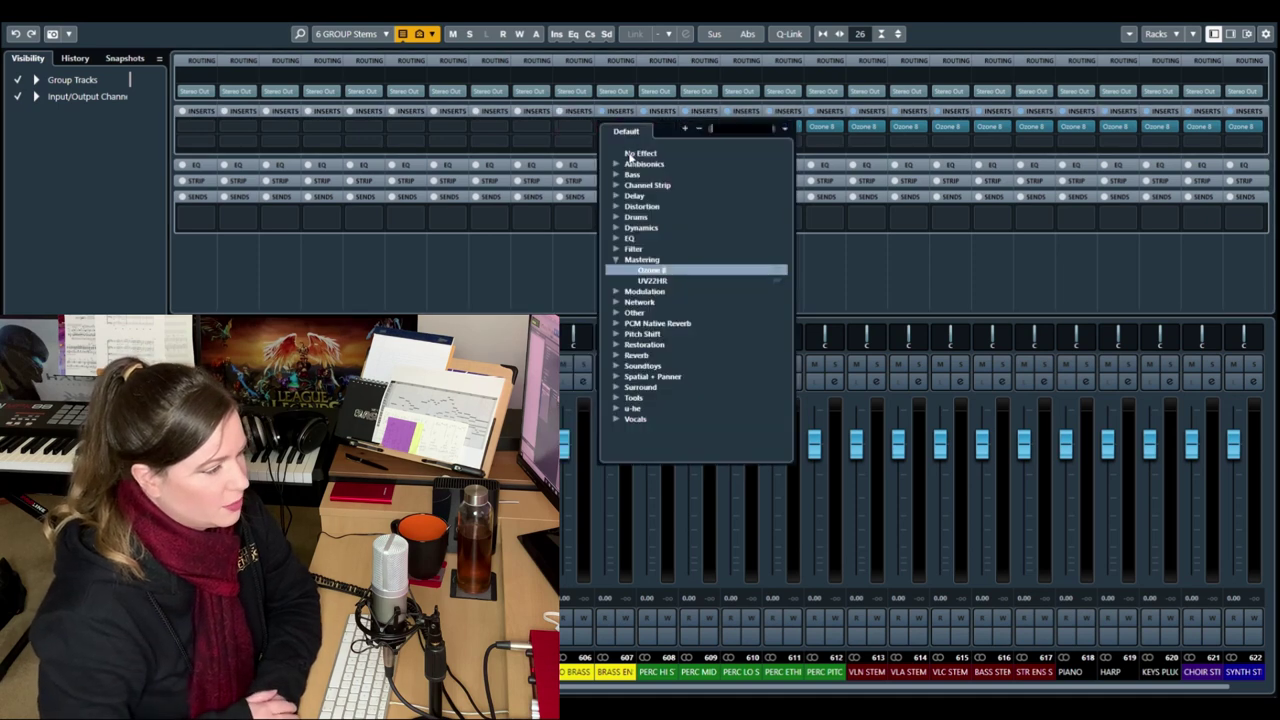
pyautogui.click(645, 155)
pyautogui.click(674, 128)
pyautogui.click(676, 152)
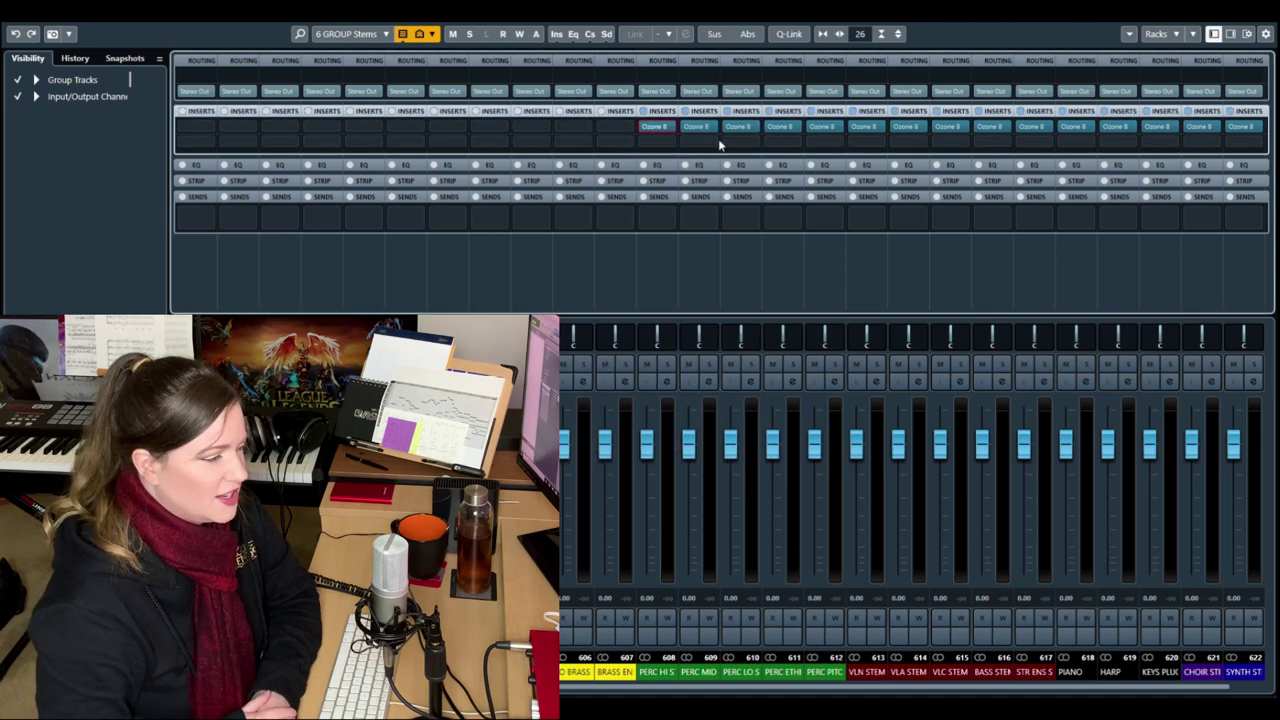
pyautogui.click(712, 128)
pyautogui.click(716, 152)
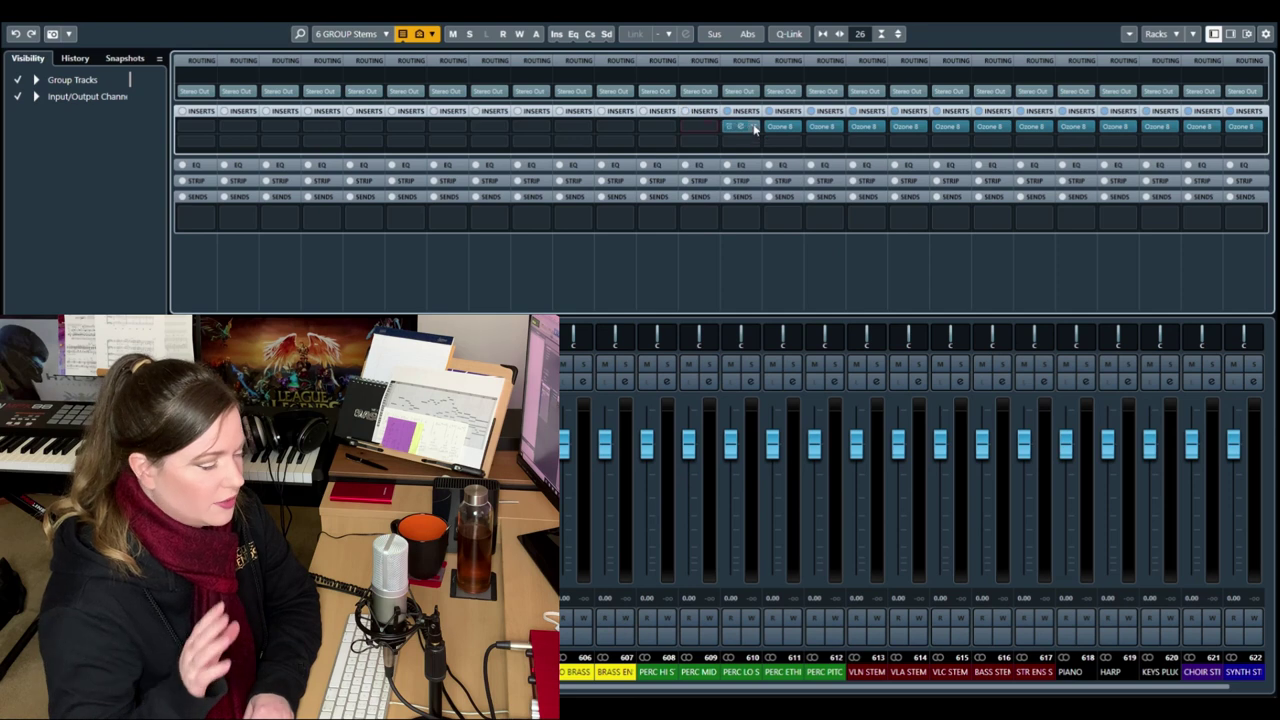
pyautogui.click(754, 130)
pyautogui.press('Escape')
pyautogui.click(800, 128)
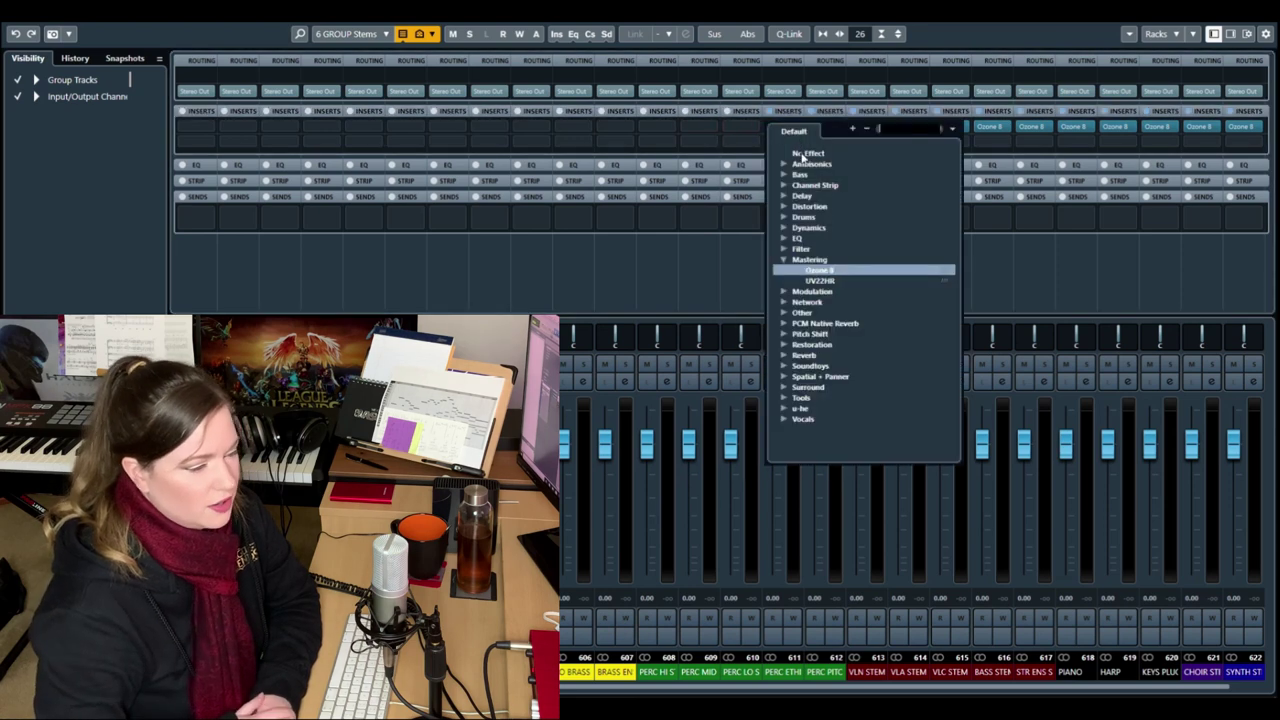
pyautogui.click(806, 155)
# - Remove Ozone 8 from the next eight group channels' first insert slots
pyautogui.click(836, 128)
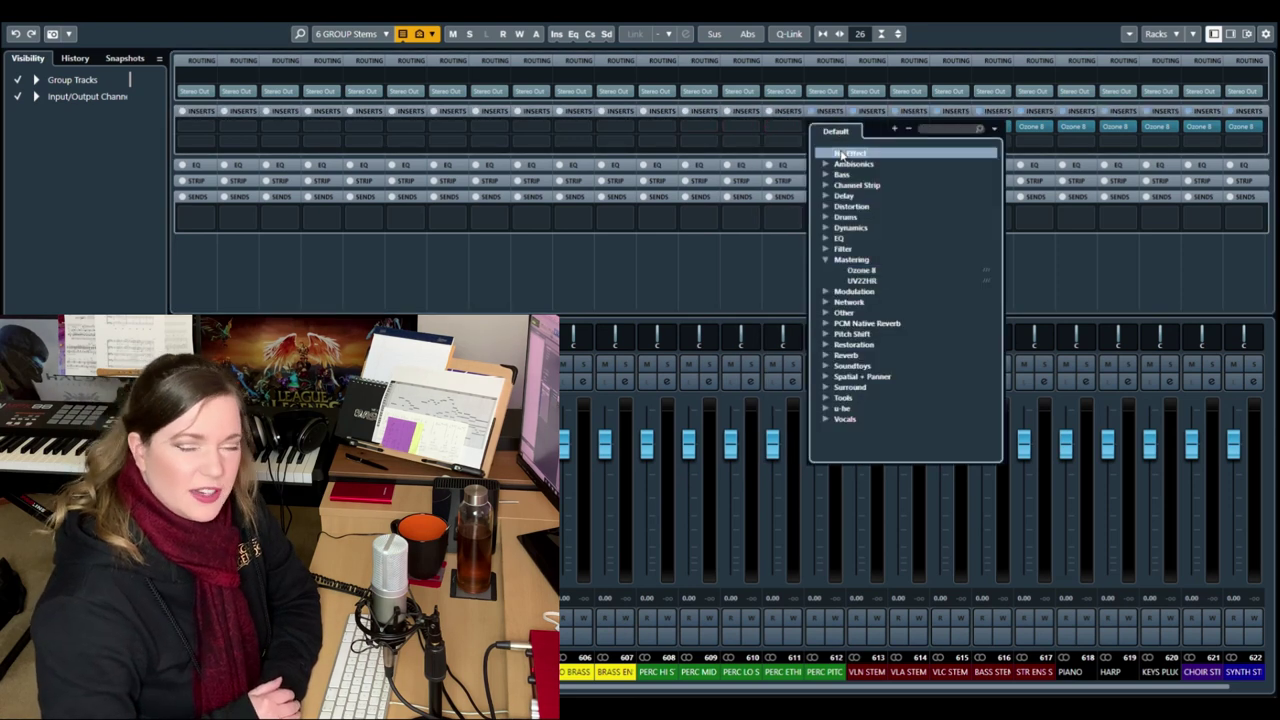
pyautogui.click(840, 155)
pyautogui.click(881, 130)
pyautogui.click(884, 153)
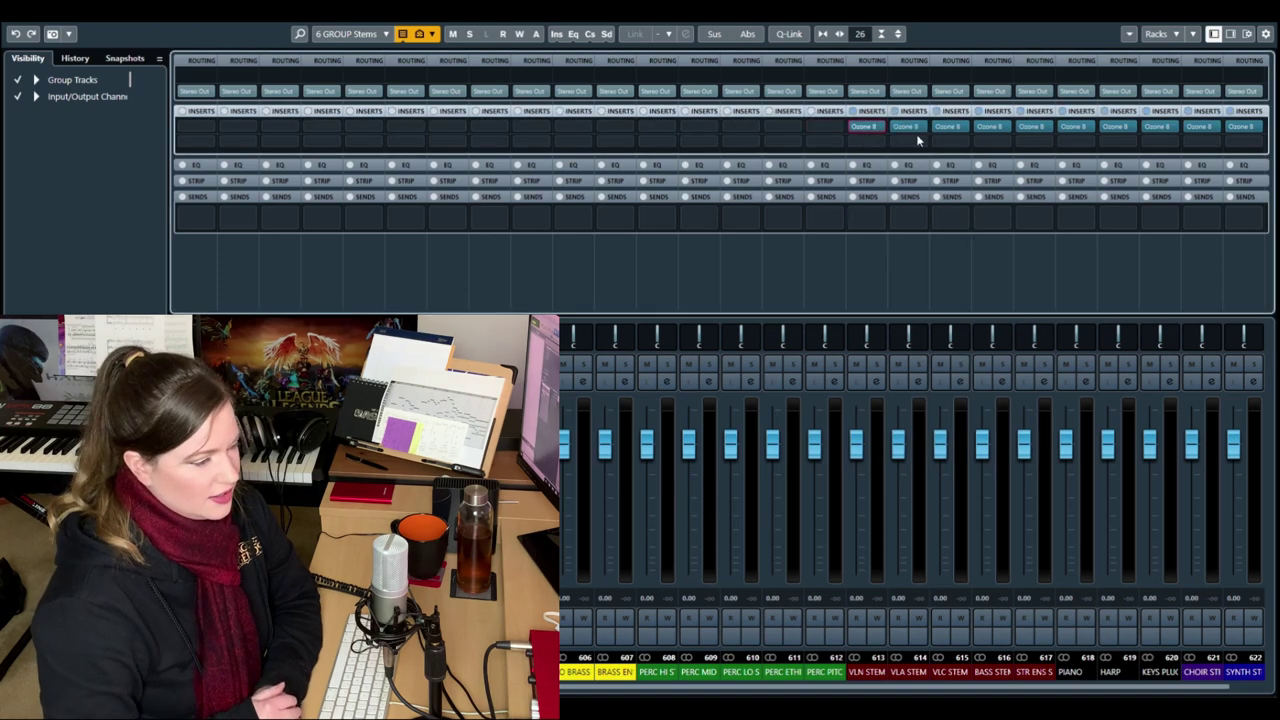
pyautogui.click(922, 128)
pyautogui.click(922, 153)
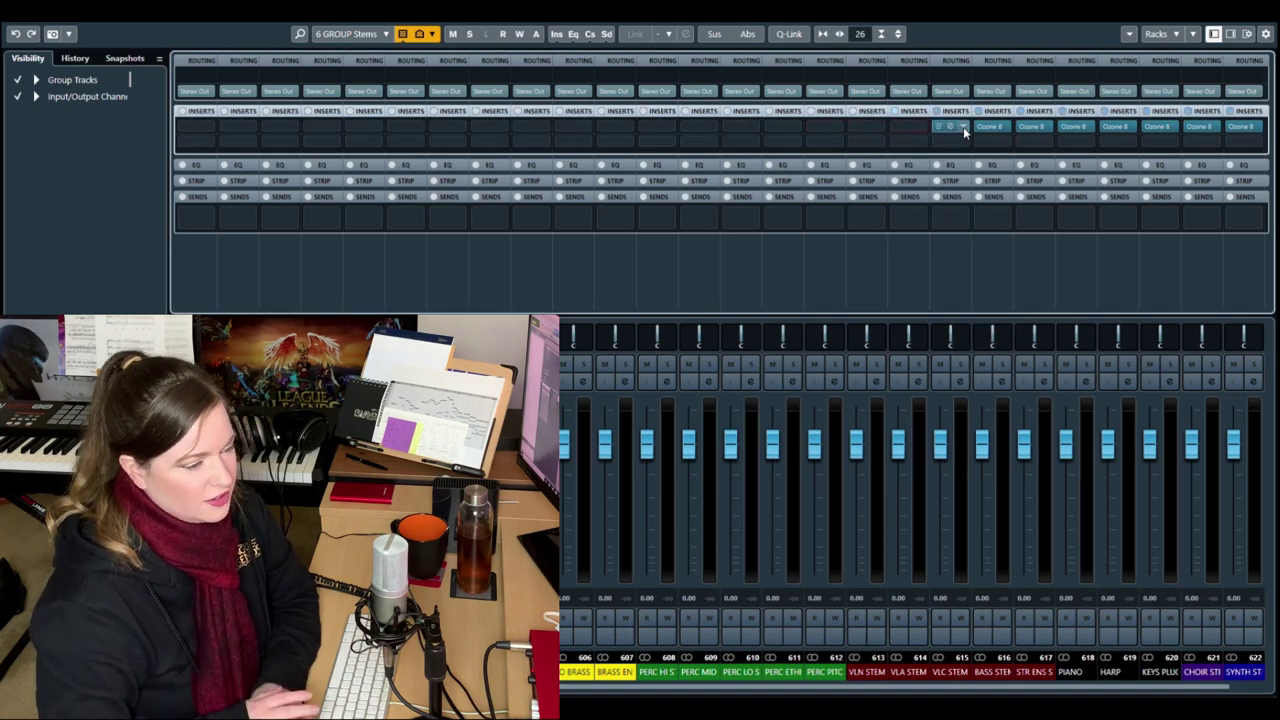
pyautogui.click(966, 128)
pyautogui.click(972, 154)
pyautogui.click(1000, 128)
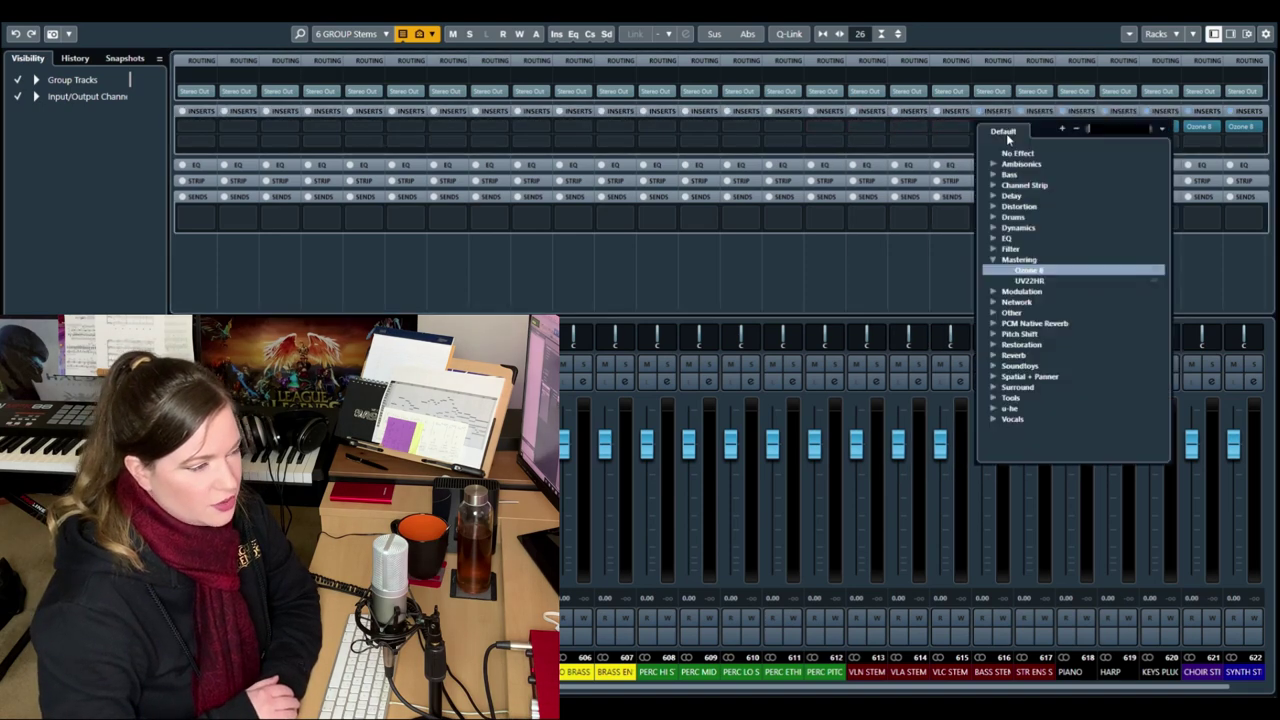
pyautogui.click(1015, 153)
pyautogui.click(1040, 128)
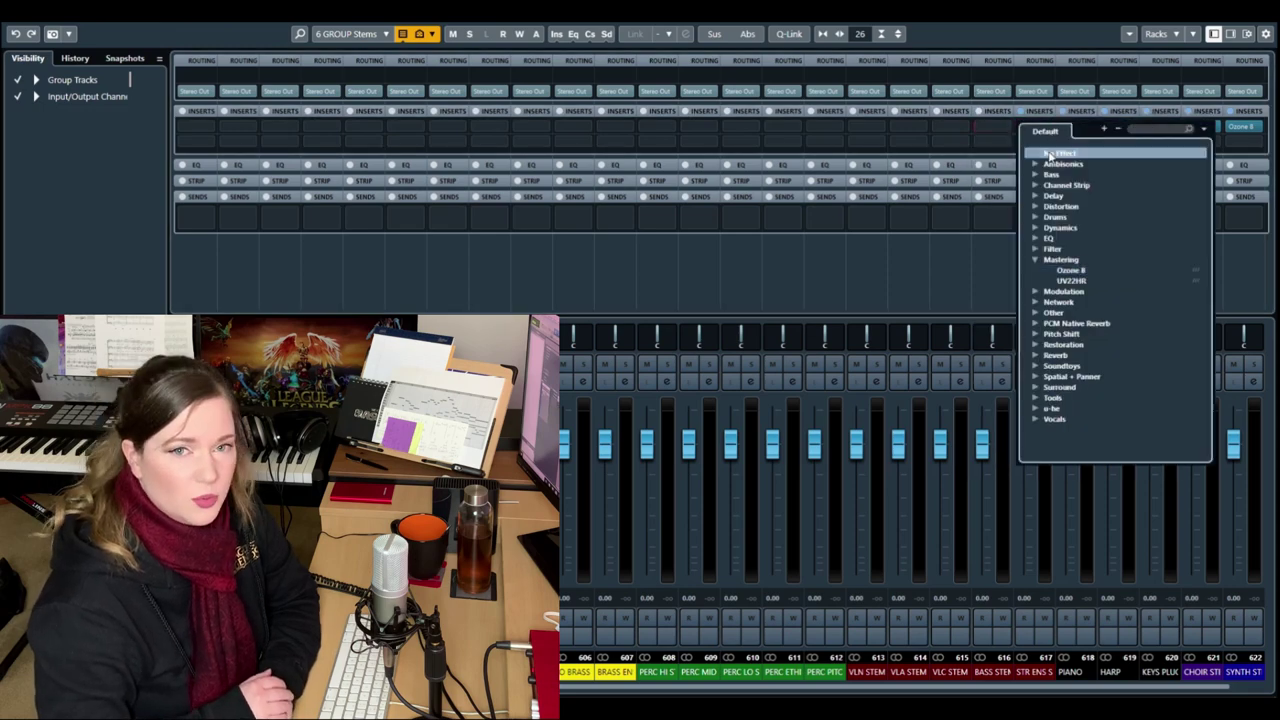
pyautogui.click(1058, 153)
pyautogui.click(1085, 128)
pyautogui.click(1097, 153)
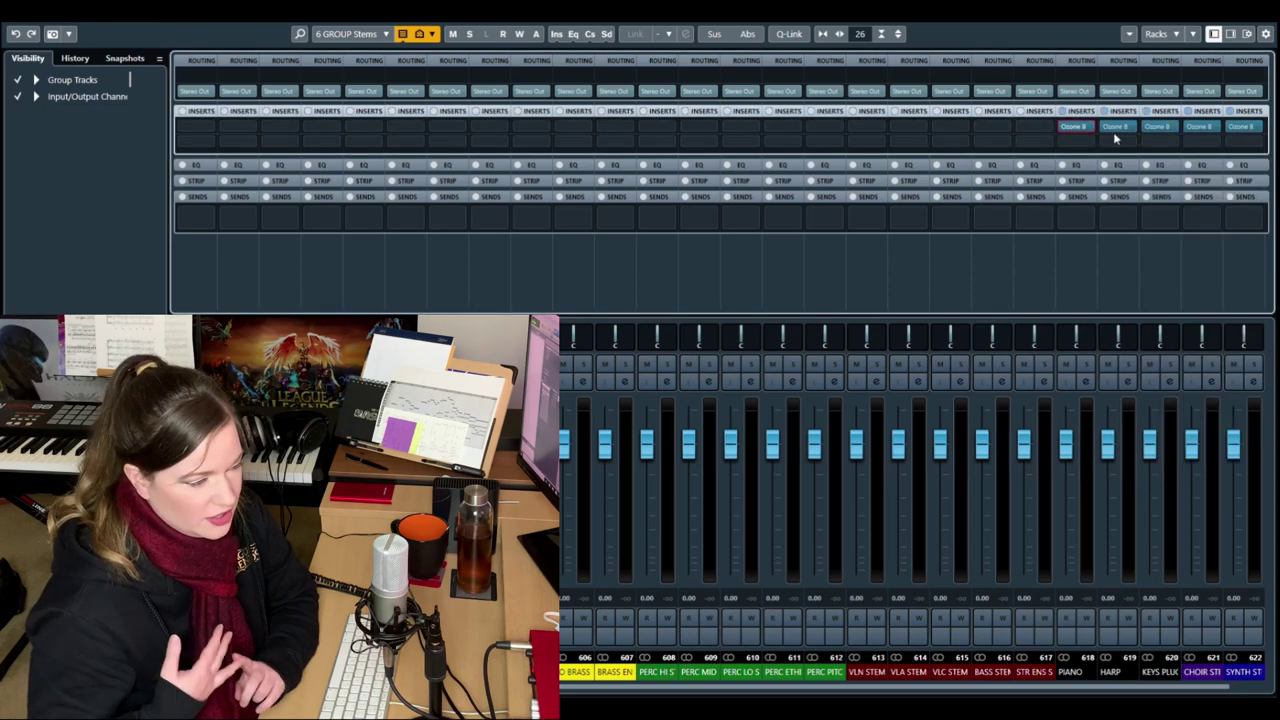
pyautogui.click(1131, 128)
pyautogui.click(1124, 153)
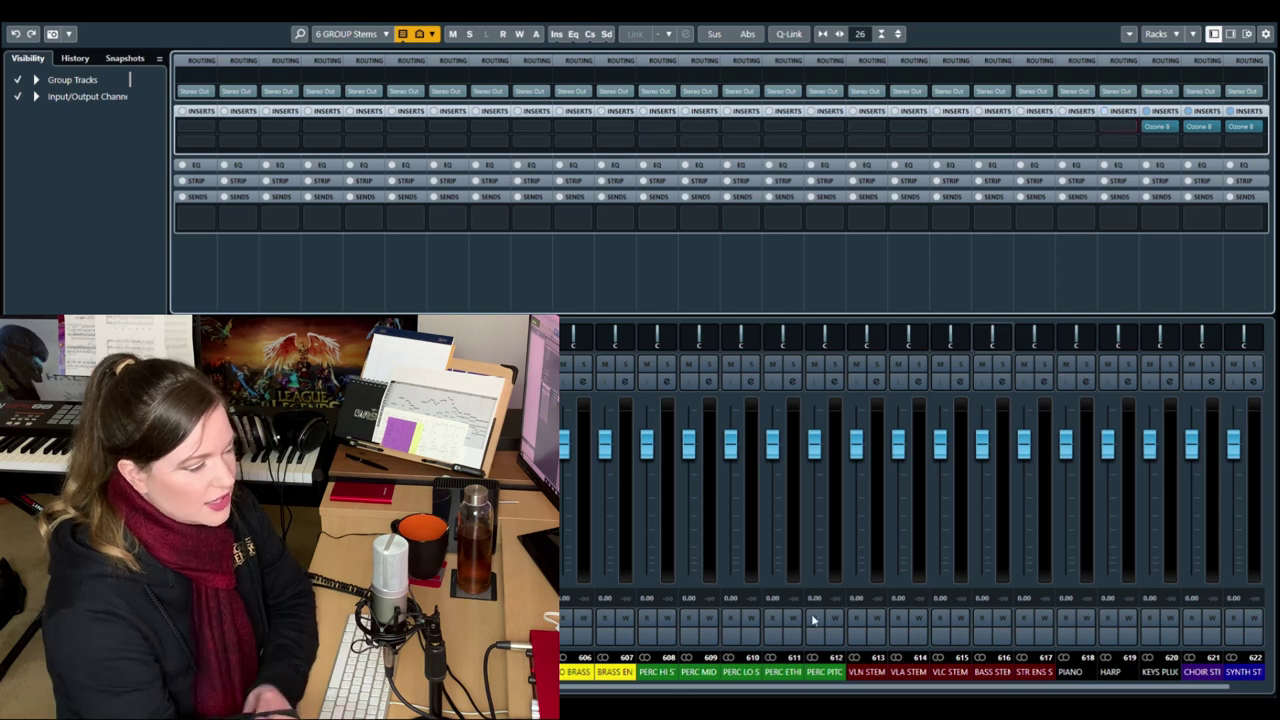
# - Scroll the mixer right and remove Ozone 8 from the last remaining group channels
pyautogui.hscroll(1, 826, 690)
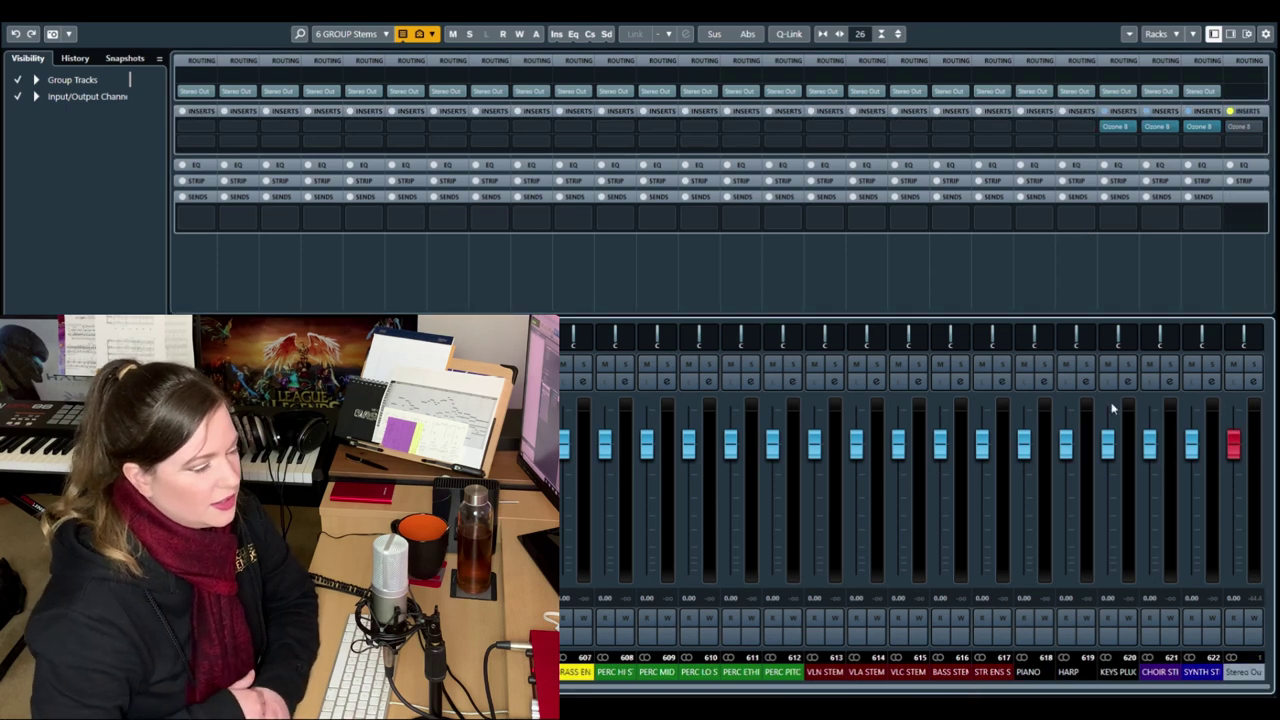
pyautogui.click(1214, 126)
pyautogui.click(1156, 155)
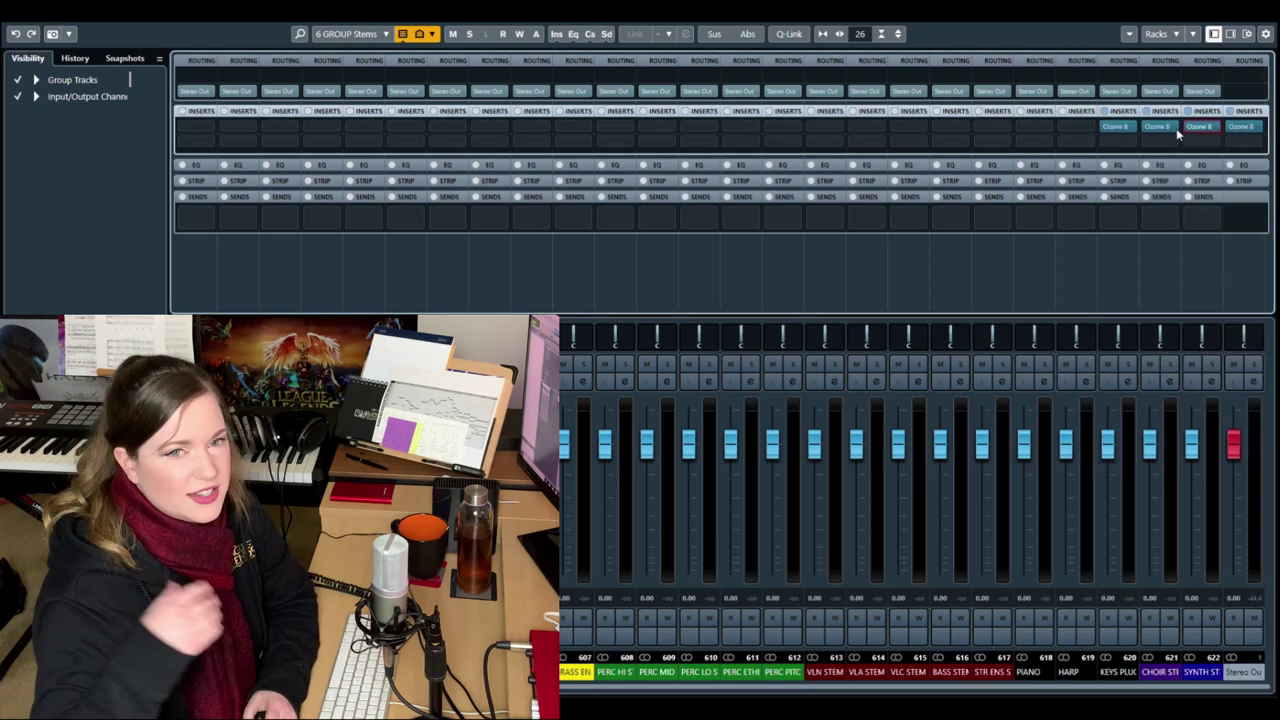
pyautogui.click(1160, 128)
pyautogui.click(1143, 129)
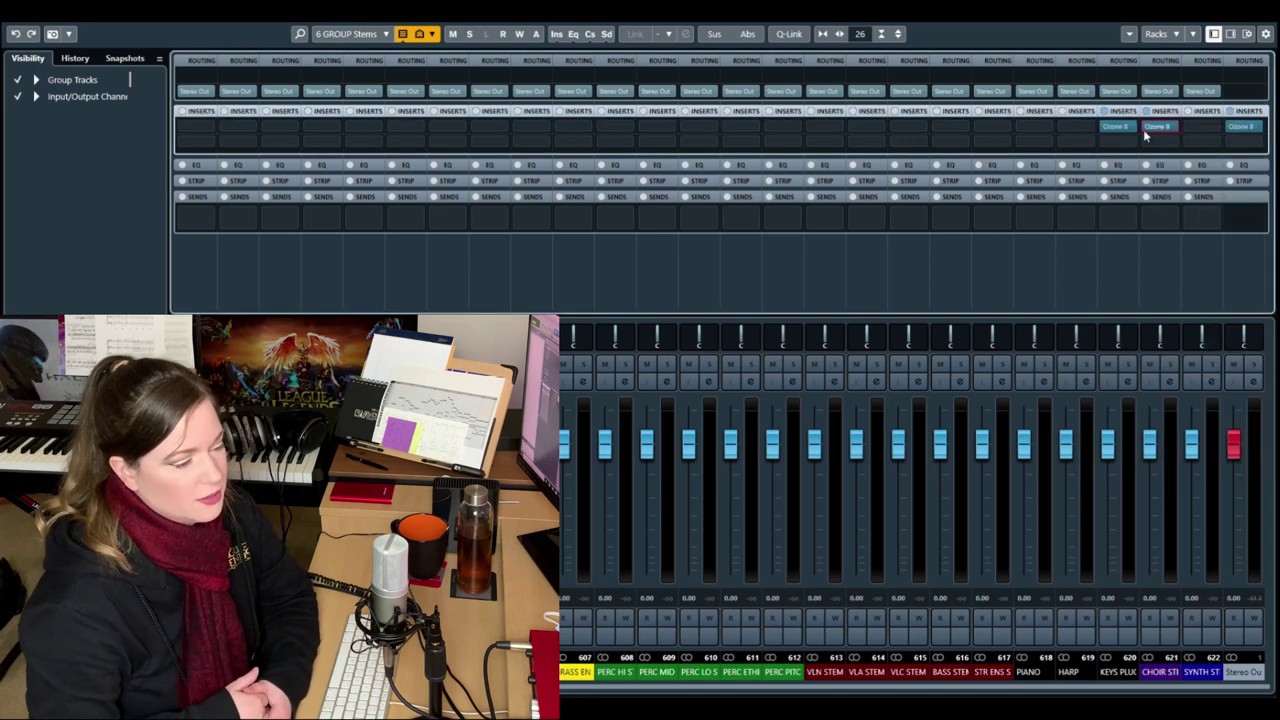
pyautogui.click(1134, 128)
pyautogui.click(1156, 157)
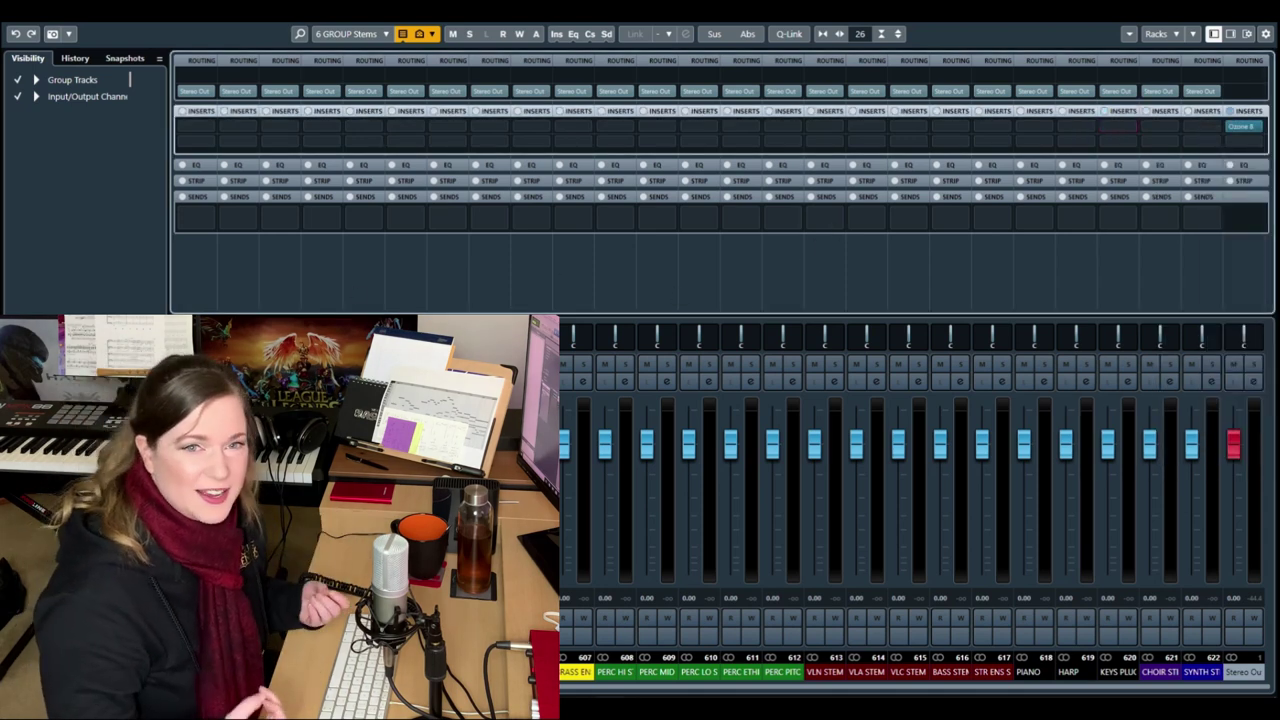
pyautogui.hscroll(-1, 626, 690)
pyautogui.hscroll(1, 600, 690)
pyautogui.hscroll(-1, 700, 692)
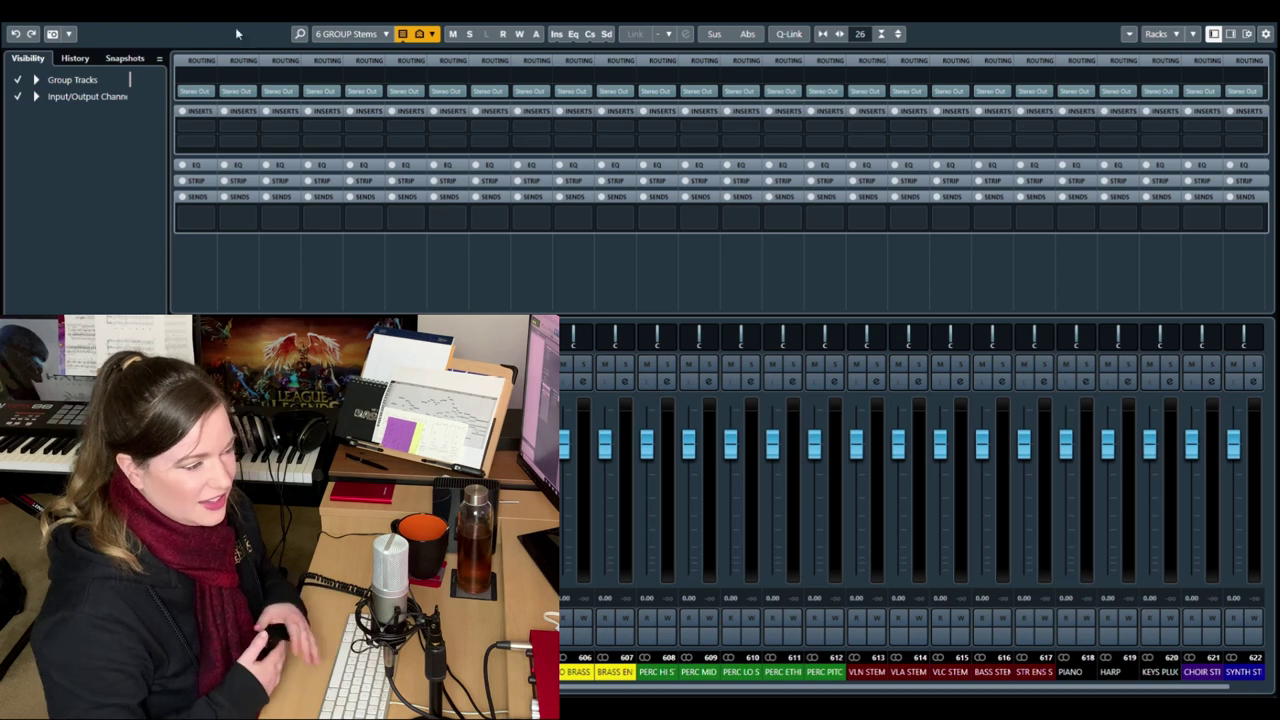
# - Switch the mixer configuration to 5: FX, then back to 1: VEP Outputs
pyautogui.click(350, 33)
pyautogui.click(345, 110)
pyautogui.click(362, 33)
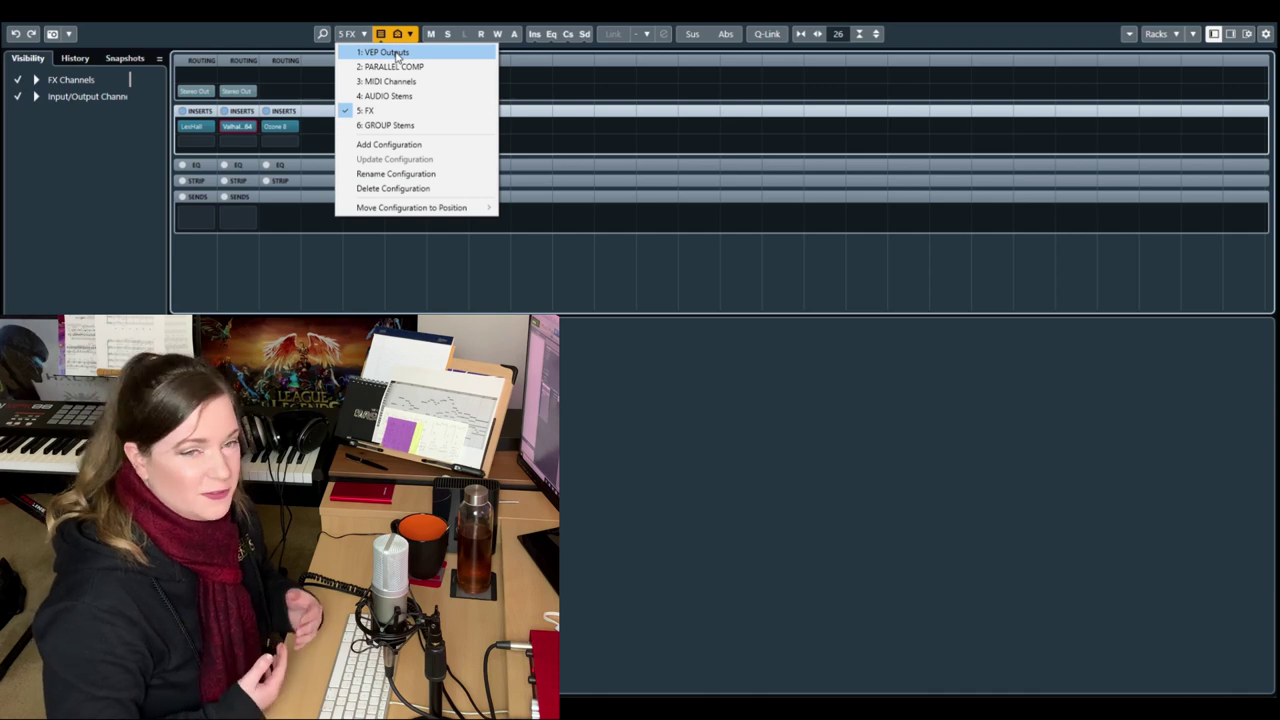
pyautogui.click(385, 52)
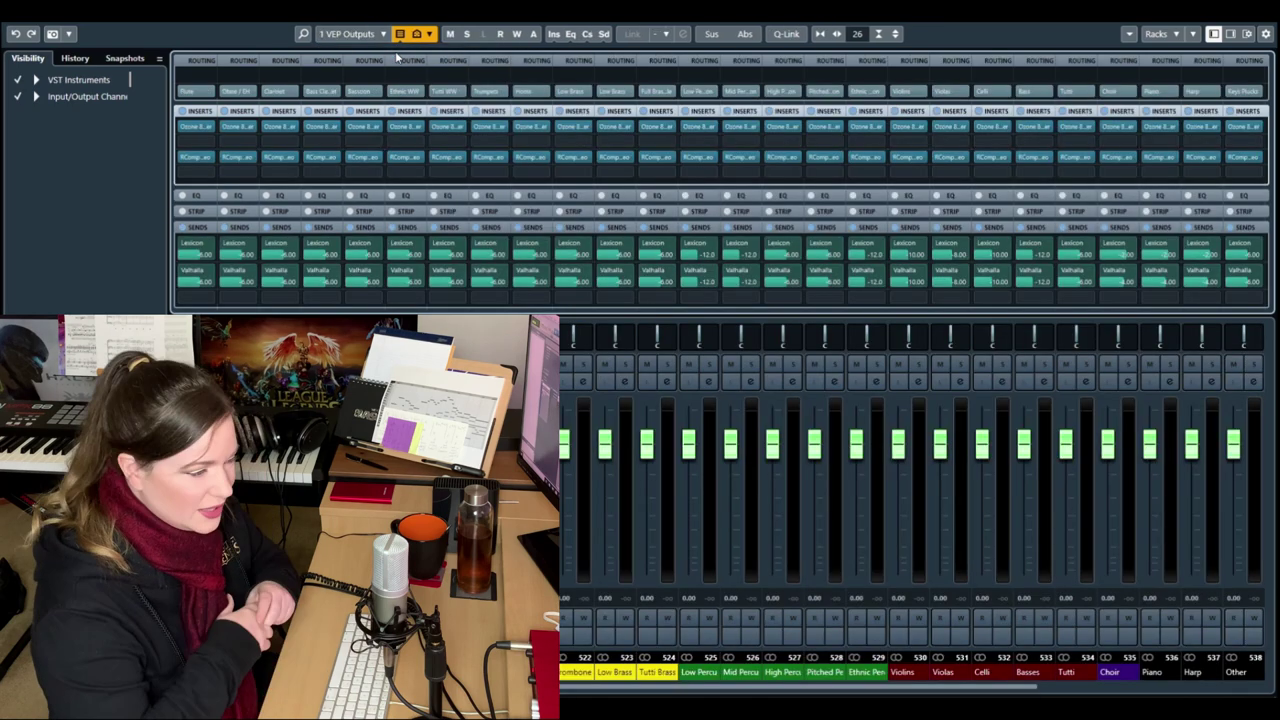